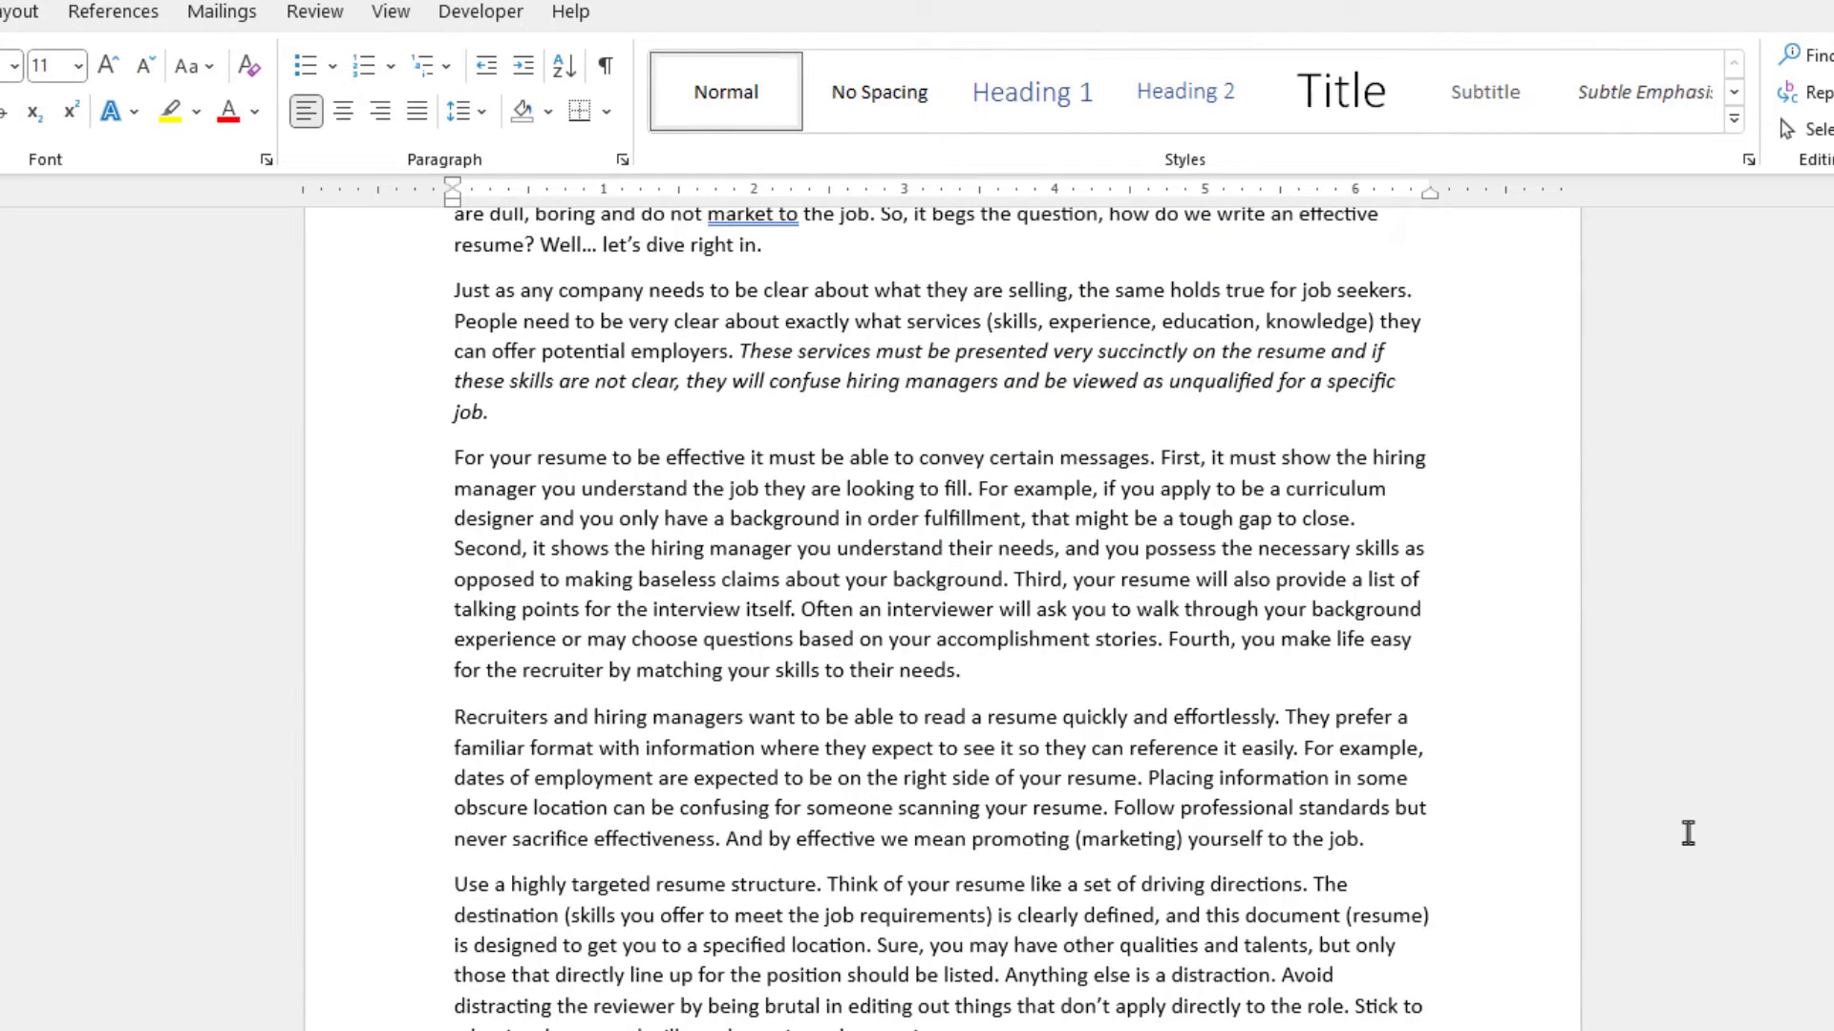
- Select the whole paragraph beginning 'For your resume to be effective' and then deselect it
scroll(1689, 834, "down", 1)
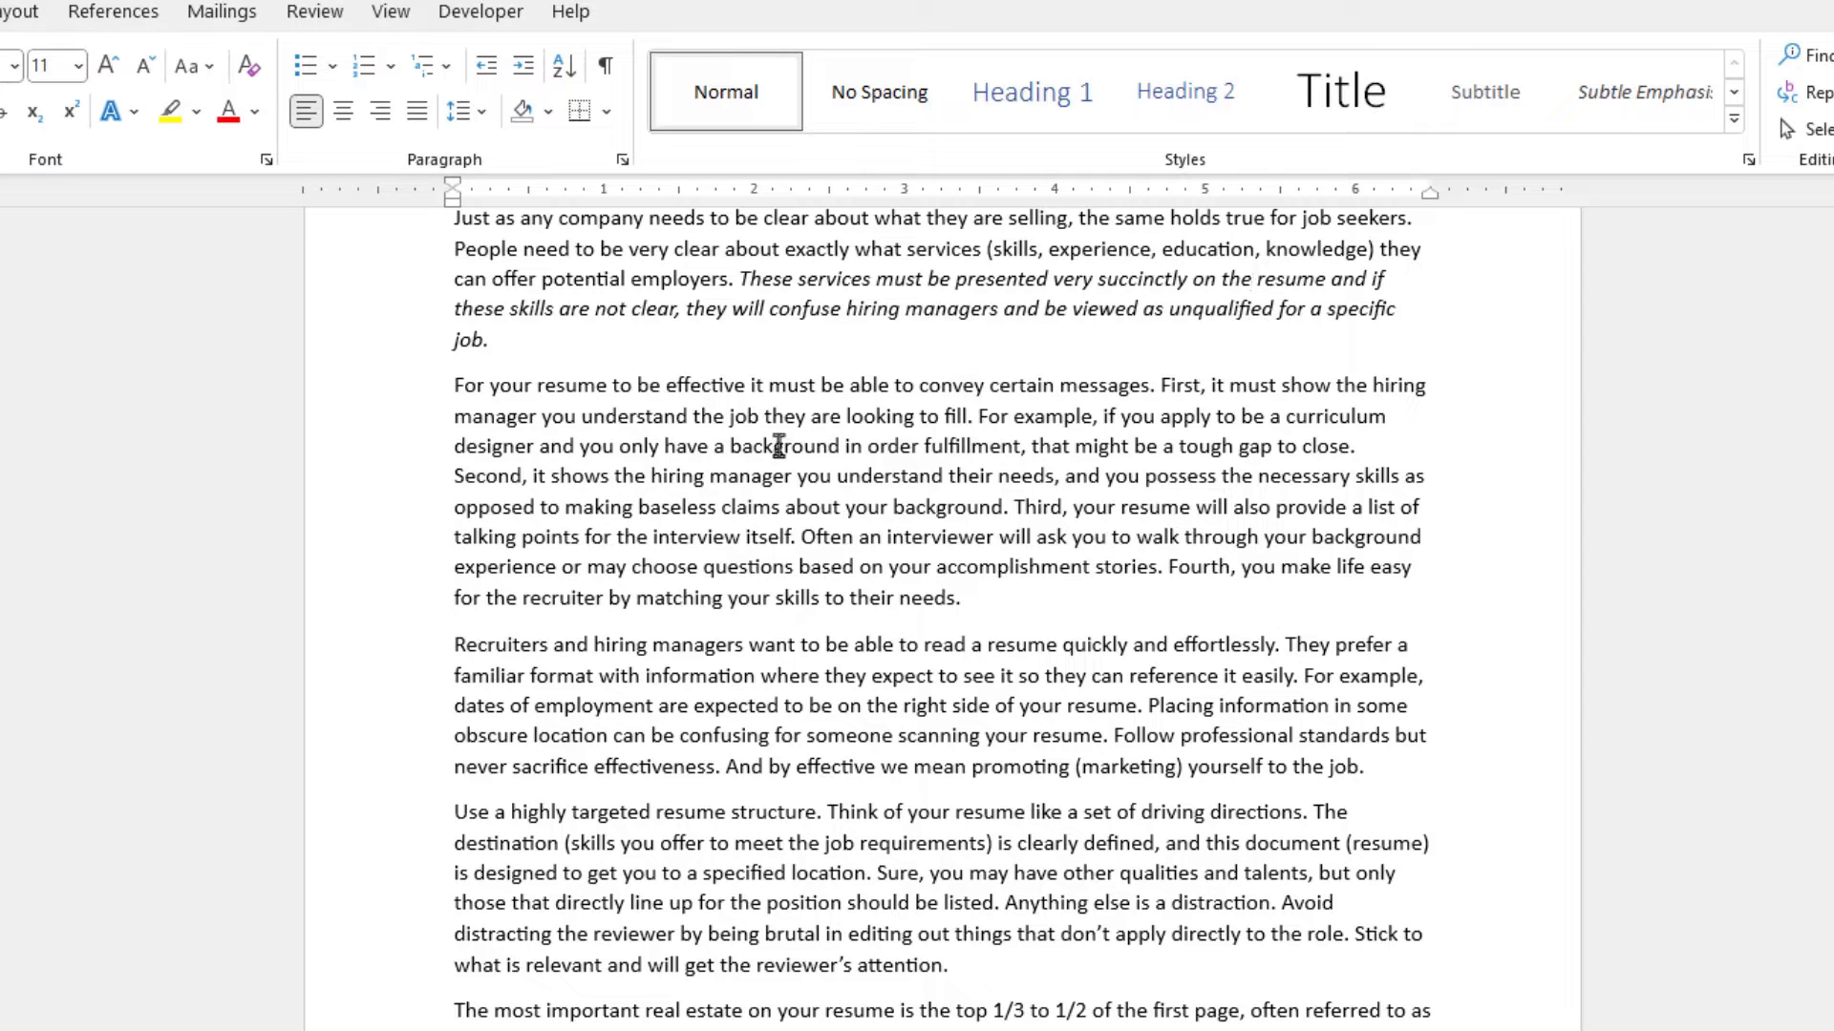
left_click_drag(451, 387, 957, 603)
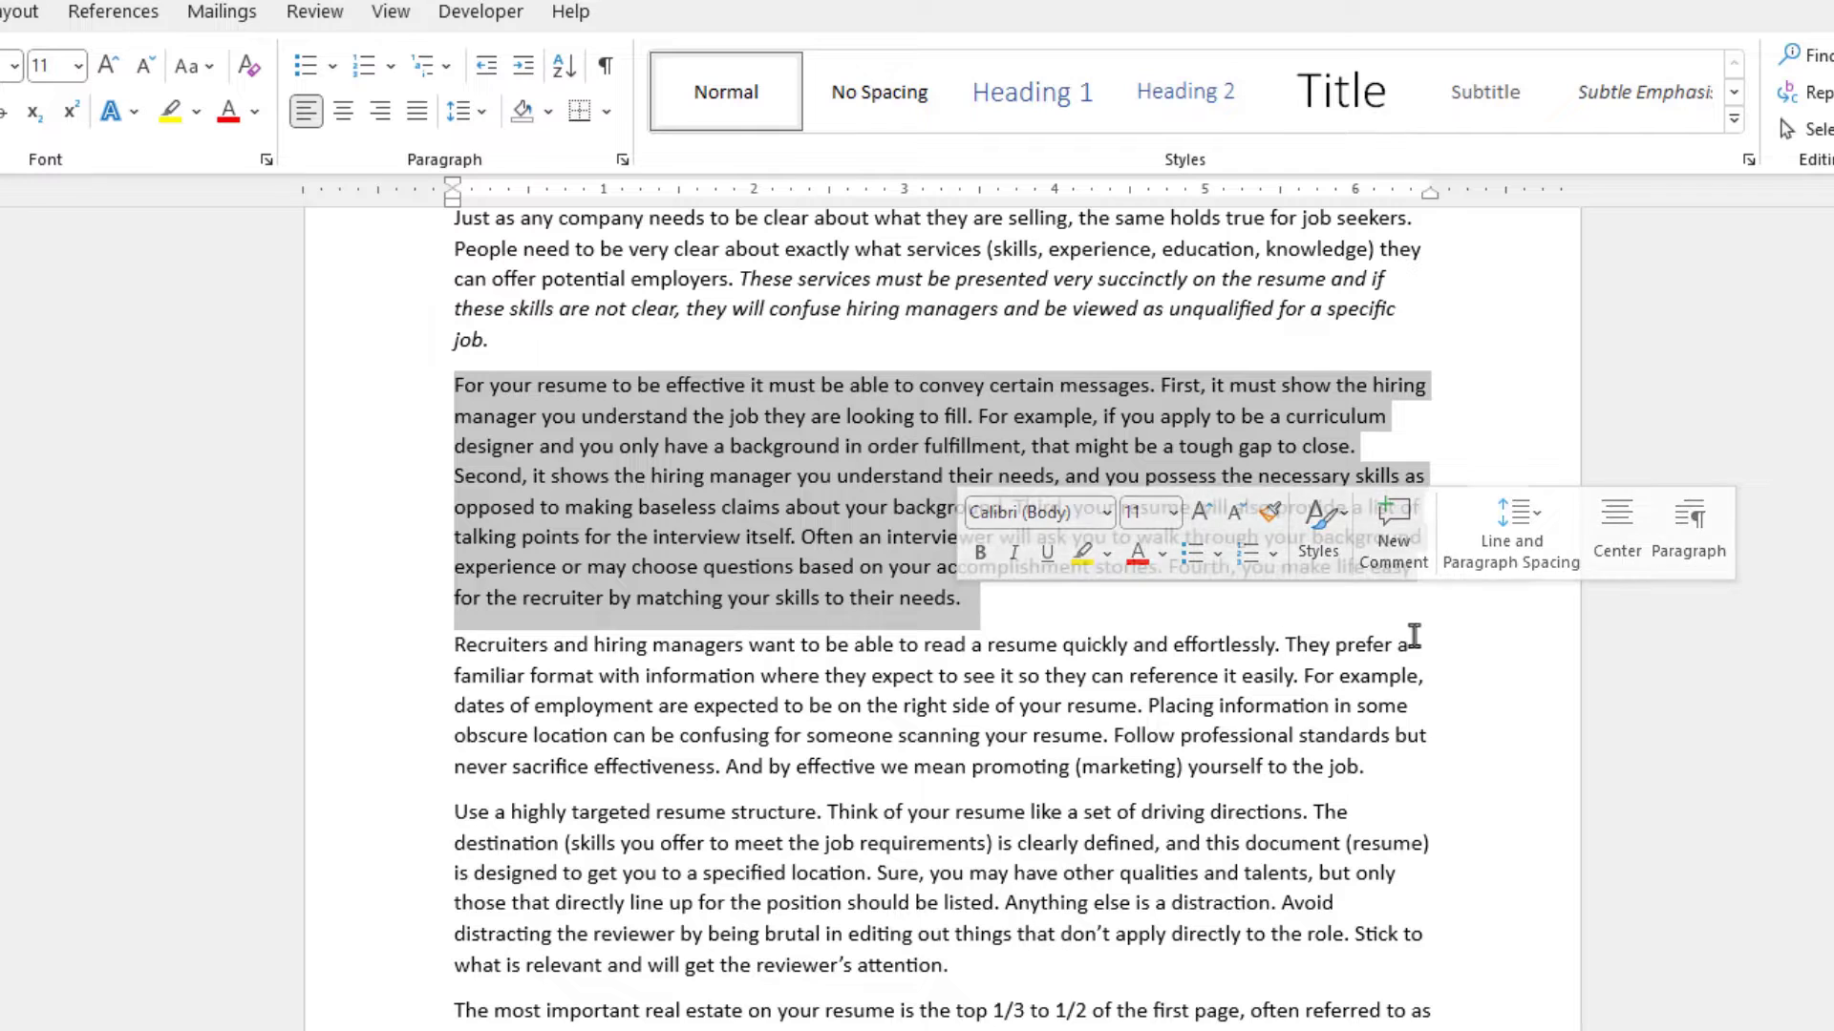
left_click(1442, 638)
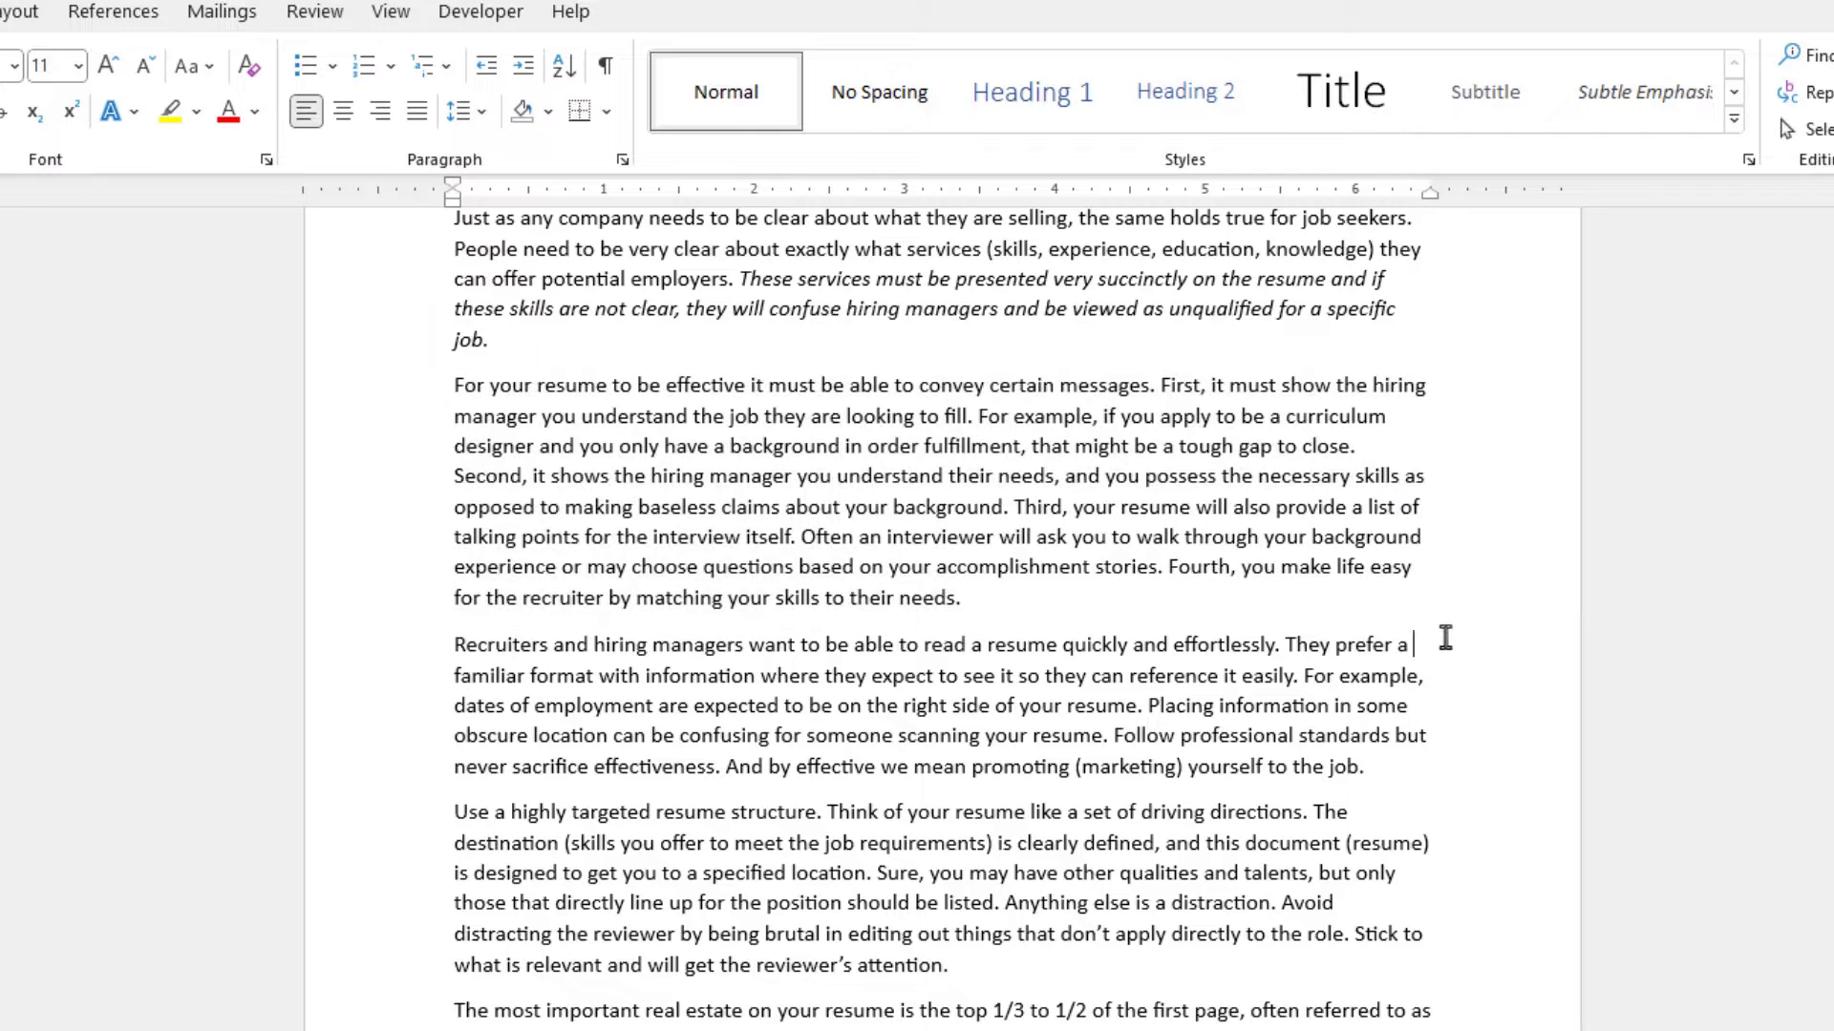
- Select the word 'background', then select its entire paragraph, deselecting each time
double_click(793, 449)
left_click(1081, 616)
triple_click(804, 446)
left_click(1070, 612)
- Select the single sentence beginning 'For example, if you apply' and then deselect it
key("ctrl")
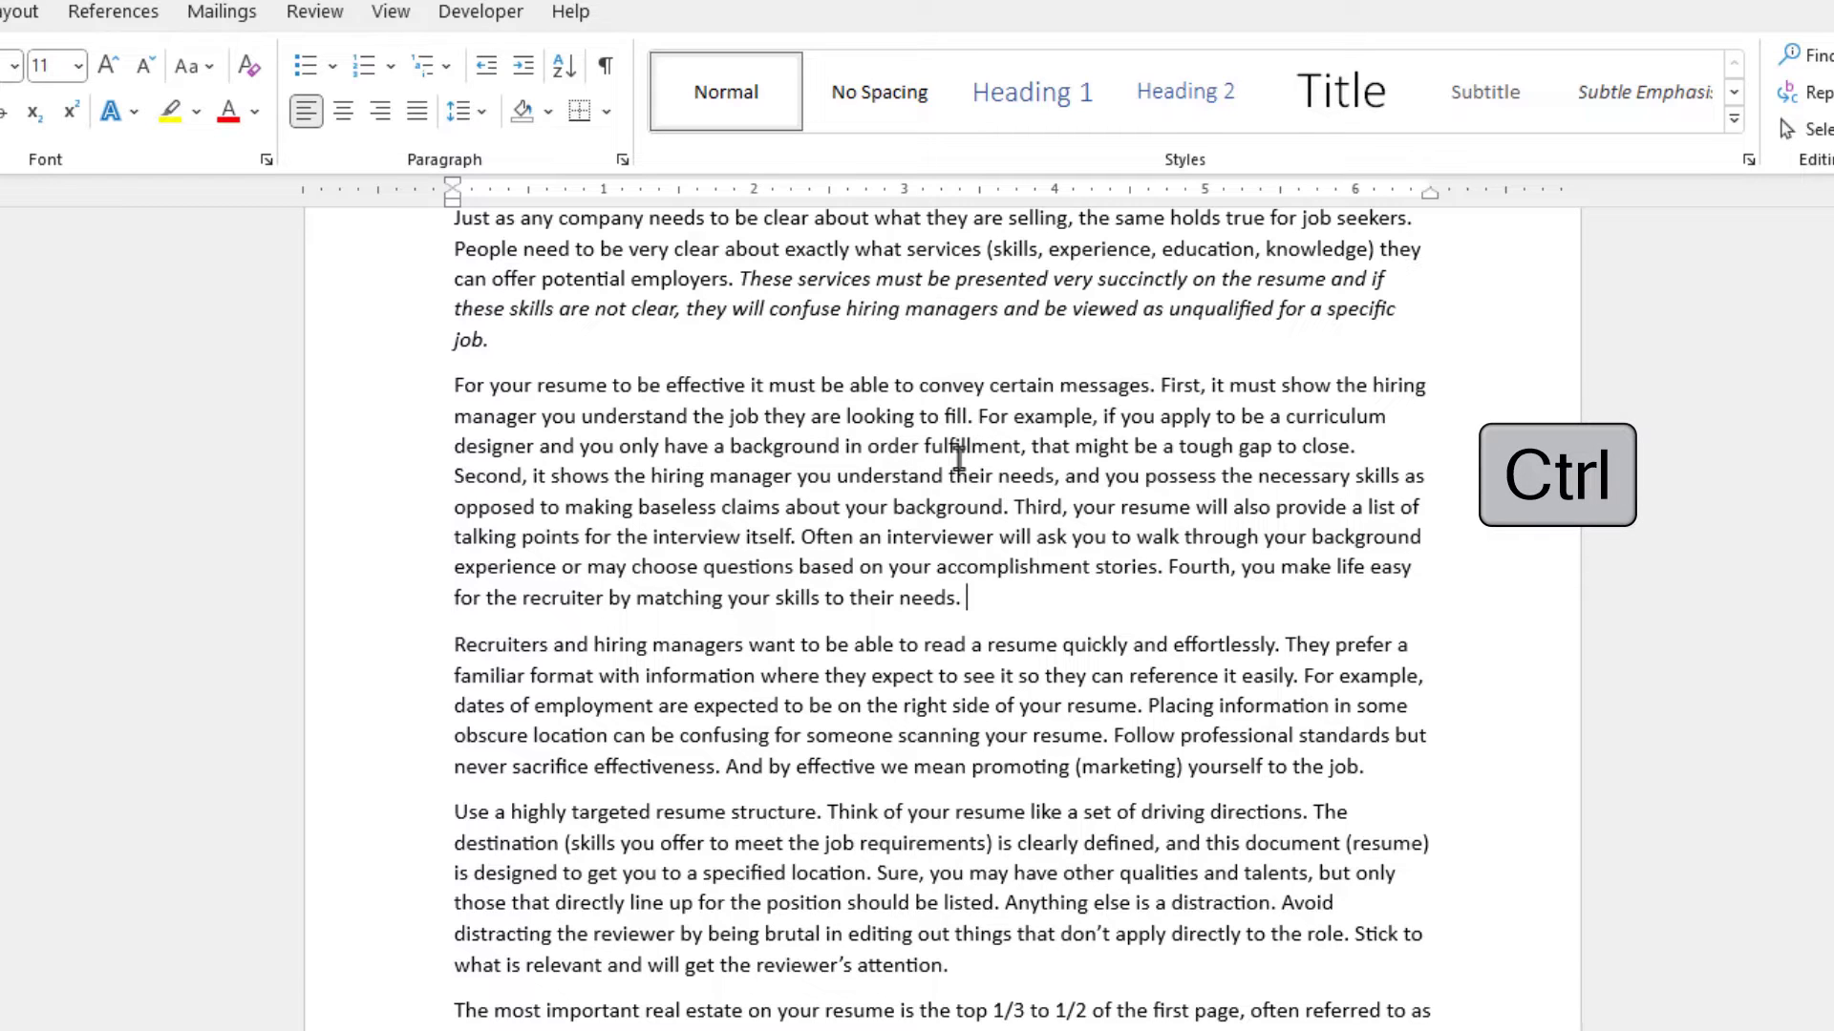
left_click(956, 459, "ctrl")
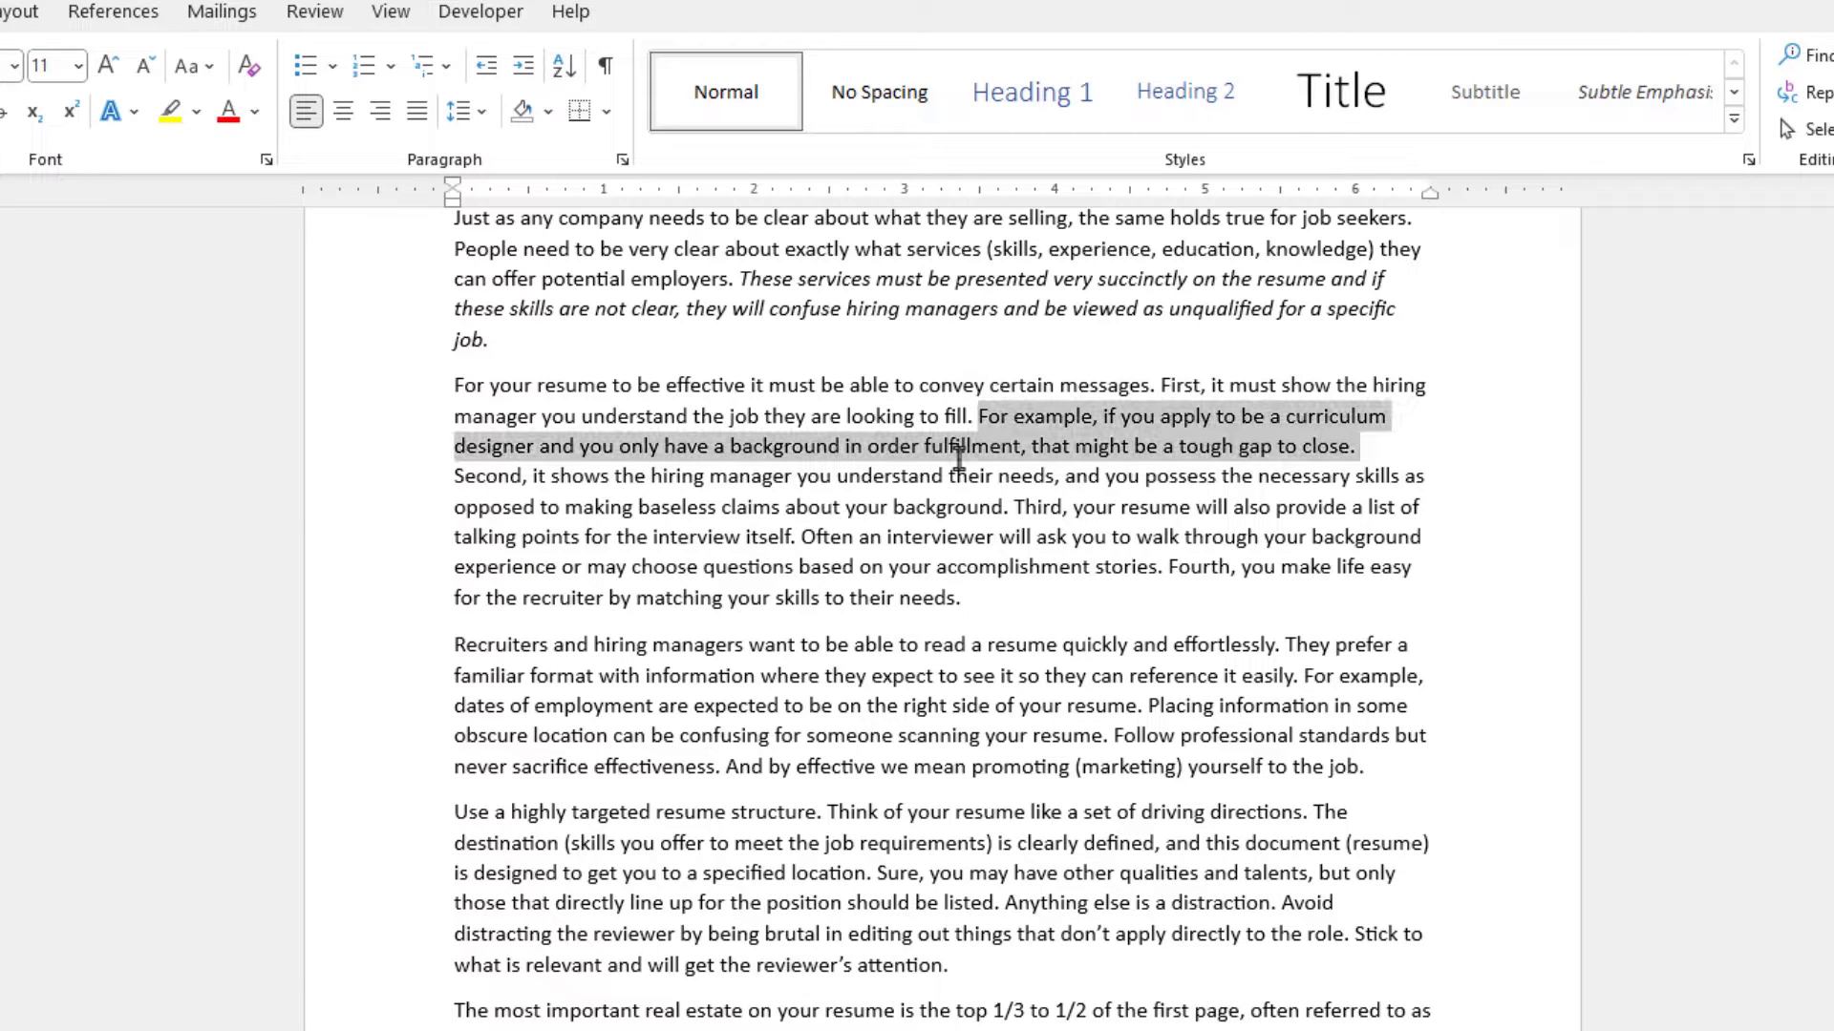
left_click(1009, 594)
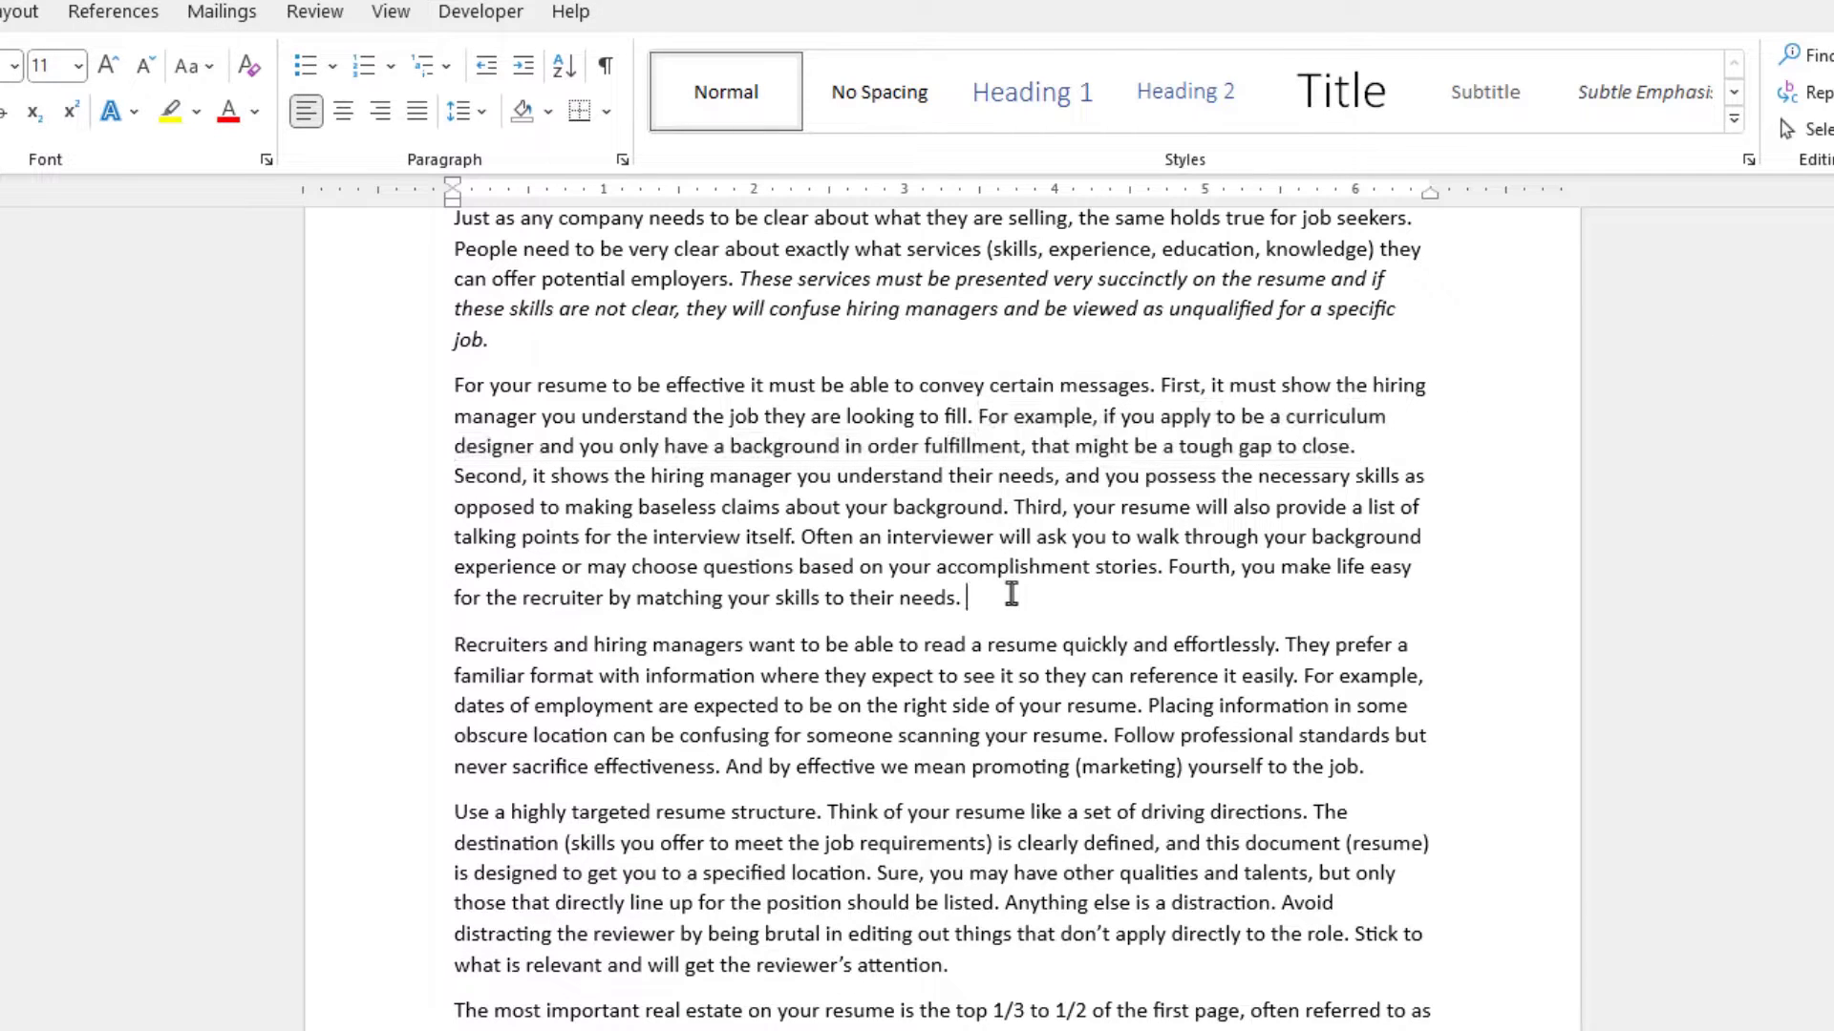
- Extend a selection character by character from the paragraph start to cover 'For your resume', then deselect
left_click(459, 390)
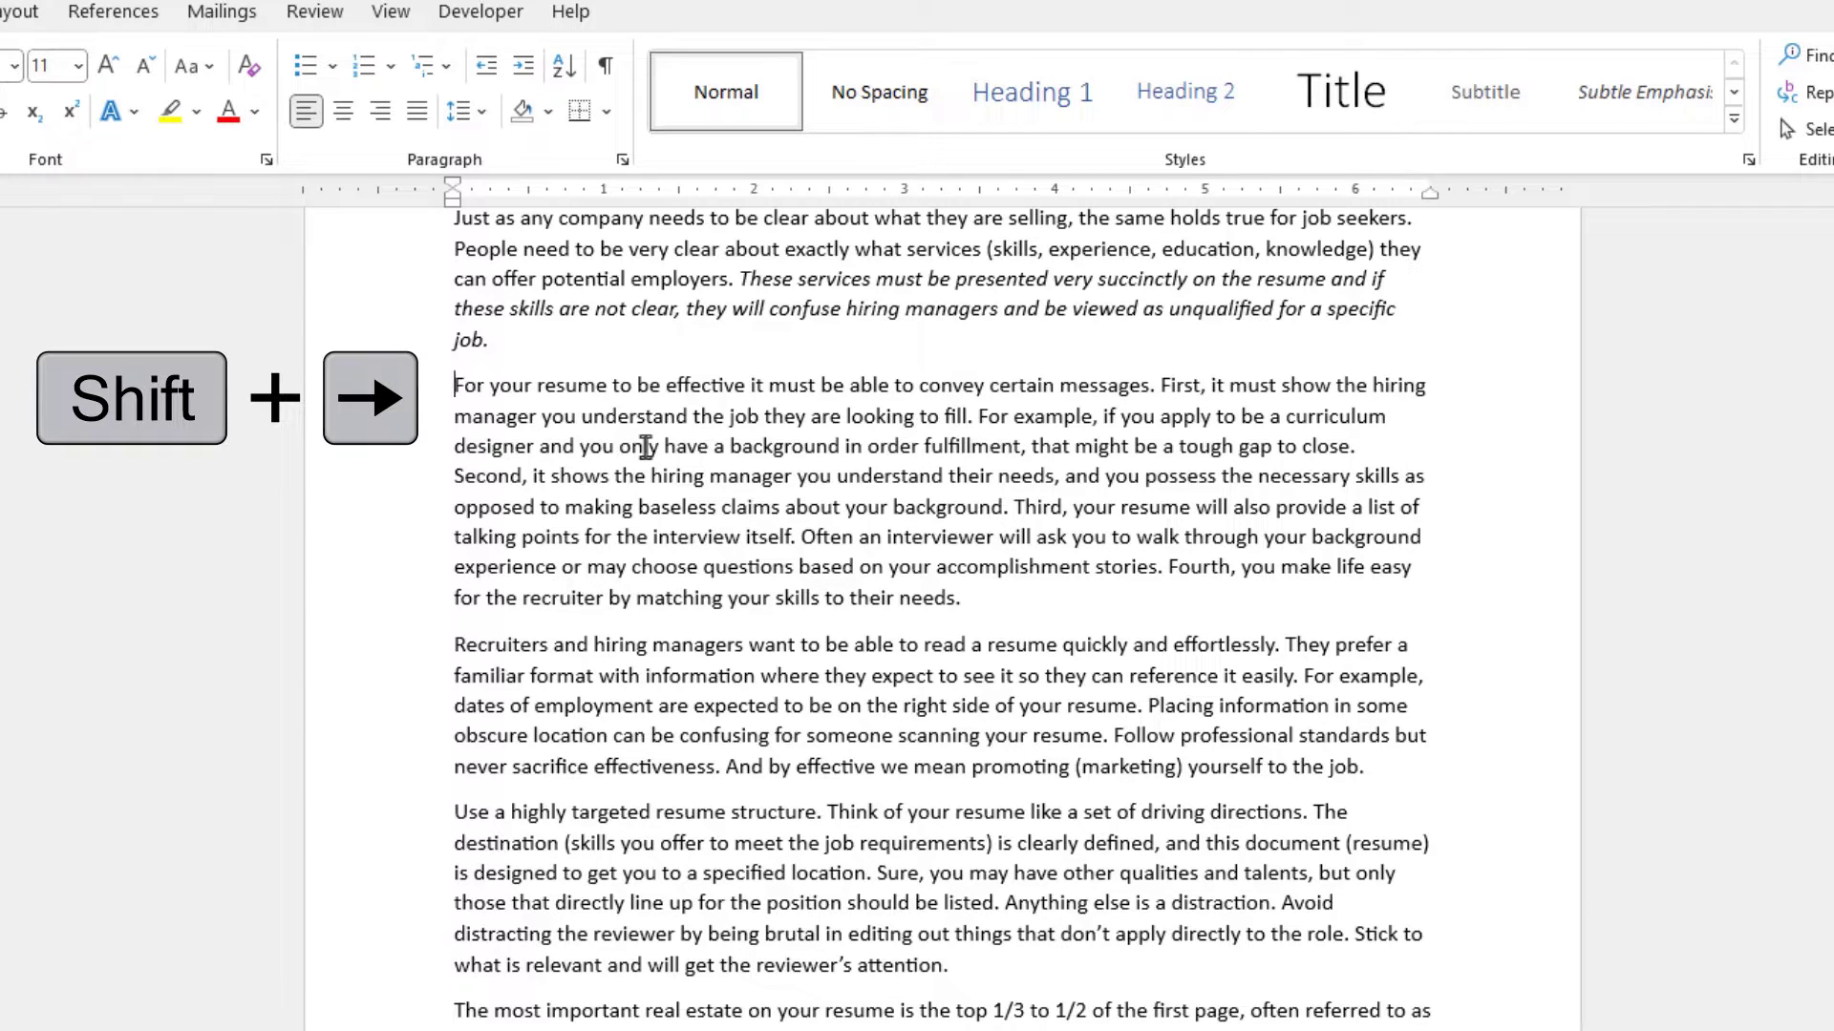
key("shift+Right")
key("shift+Right")
key("shift+Right")
key("shift+Right")
key("shift+Right")
key("shift+Right")
key("shift+Right")
key("shift+Right")
key("shift+Right")
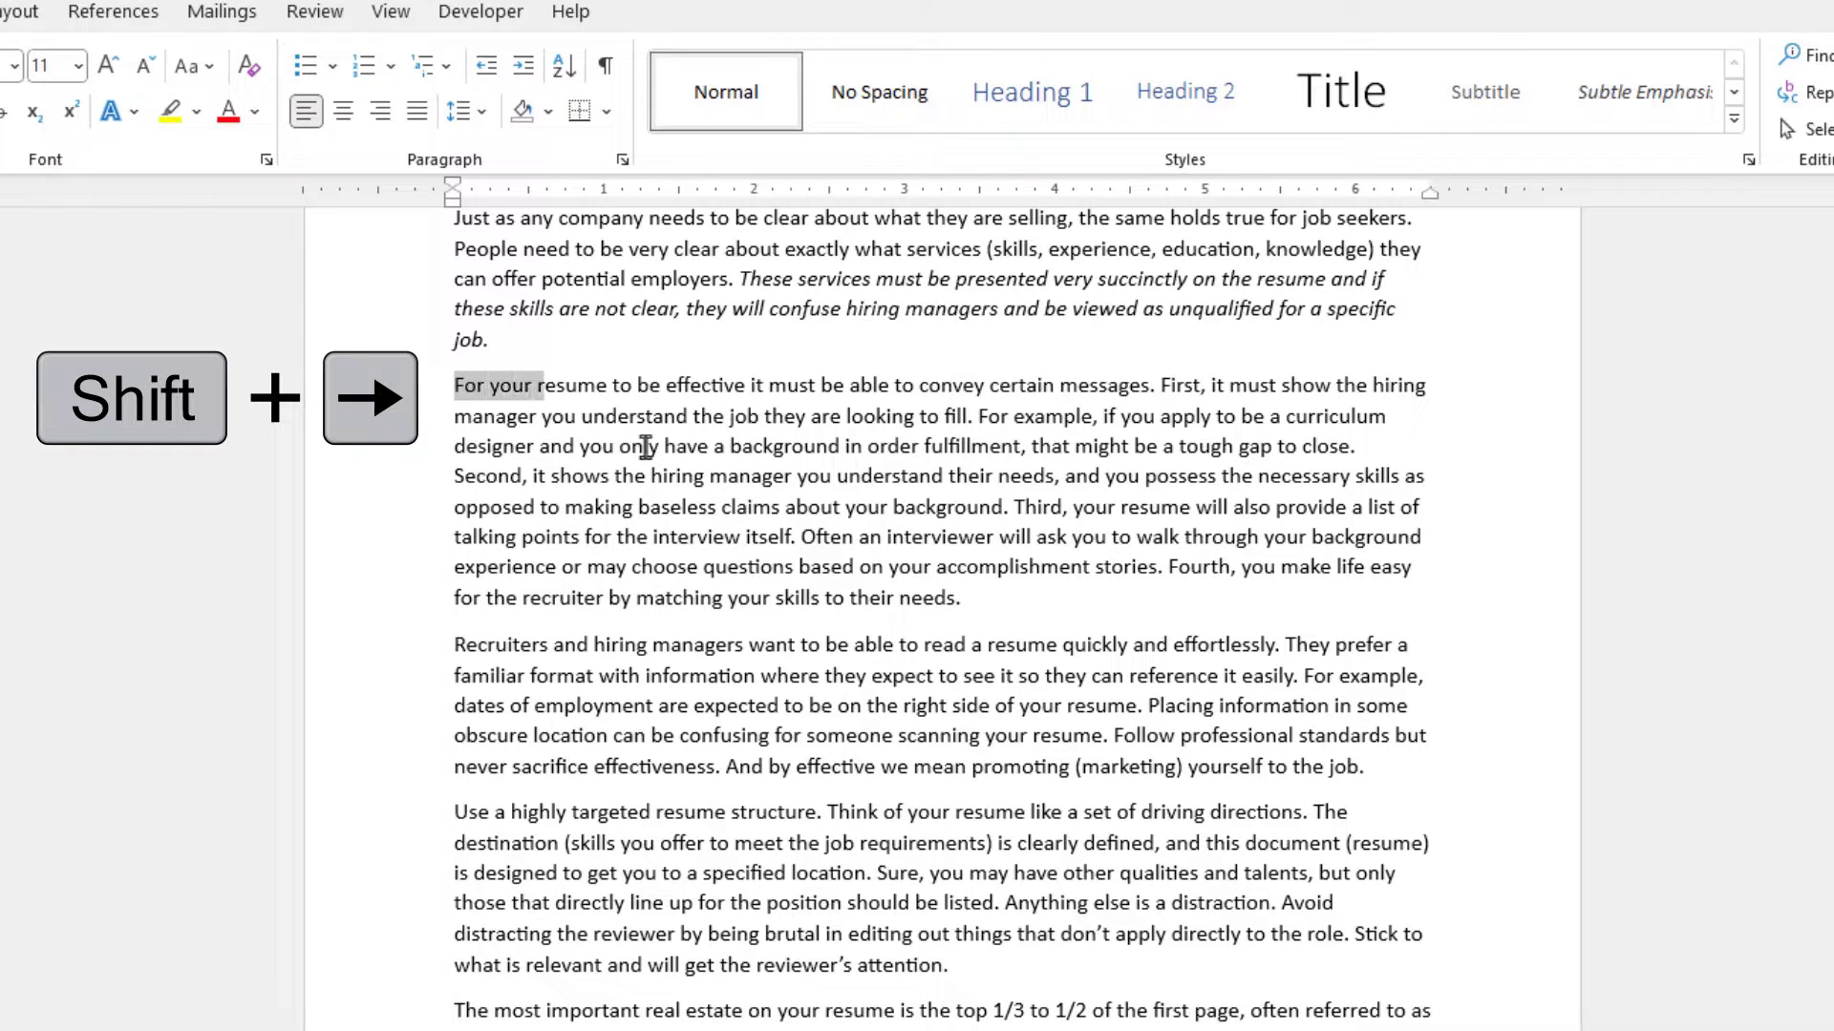
key("shift+Right")
key("shift+Right")
key("shift+Right")
key("shift+Right")
key("shift+Right")
key("shift+Right")
key("shift+Right")
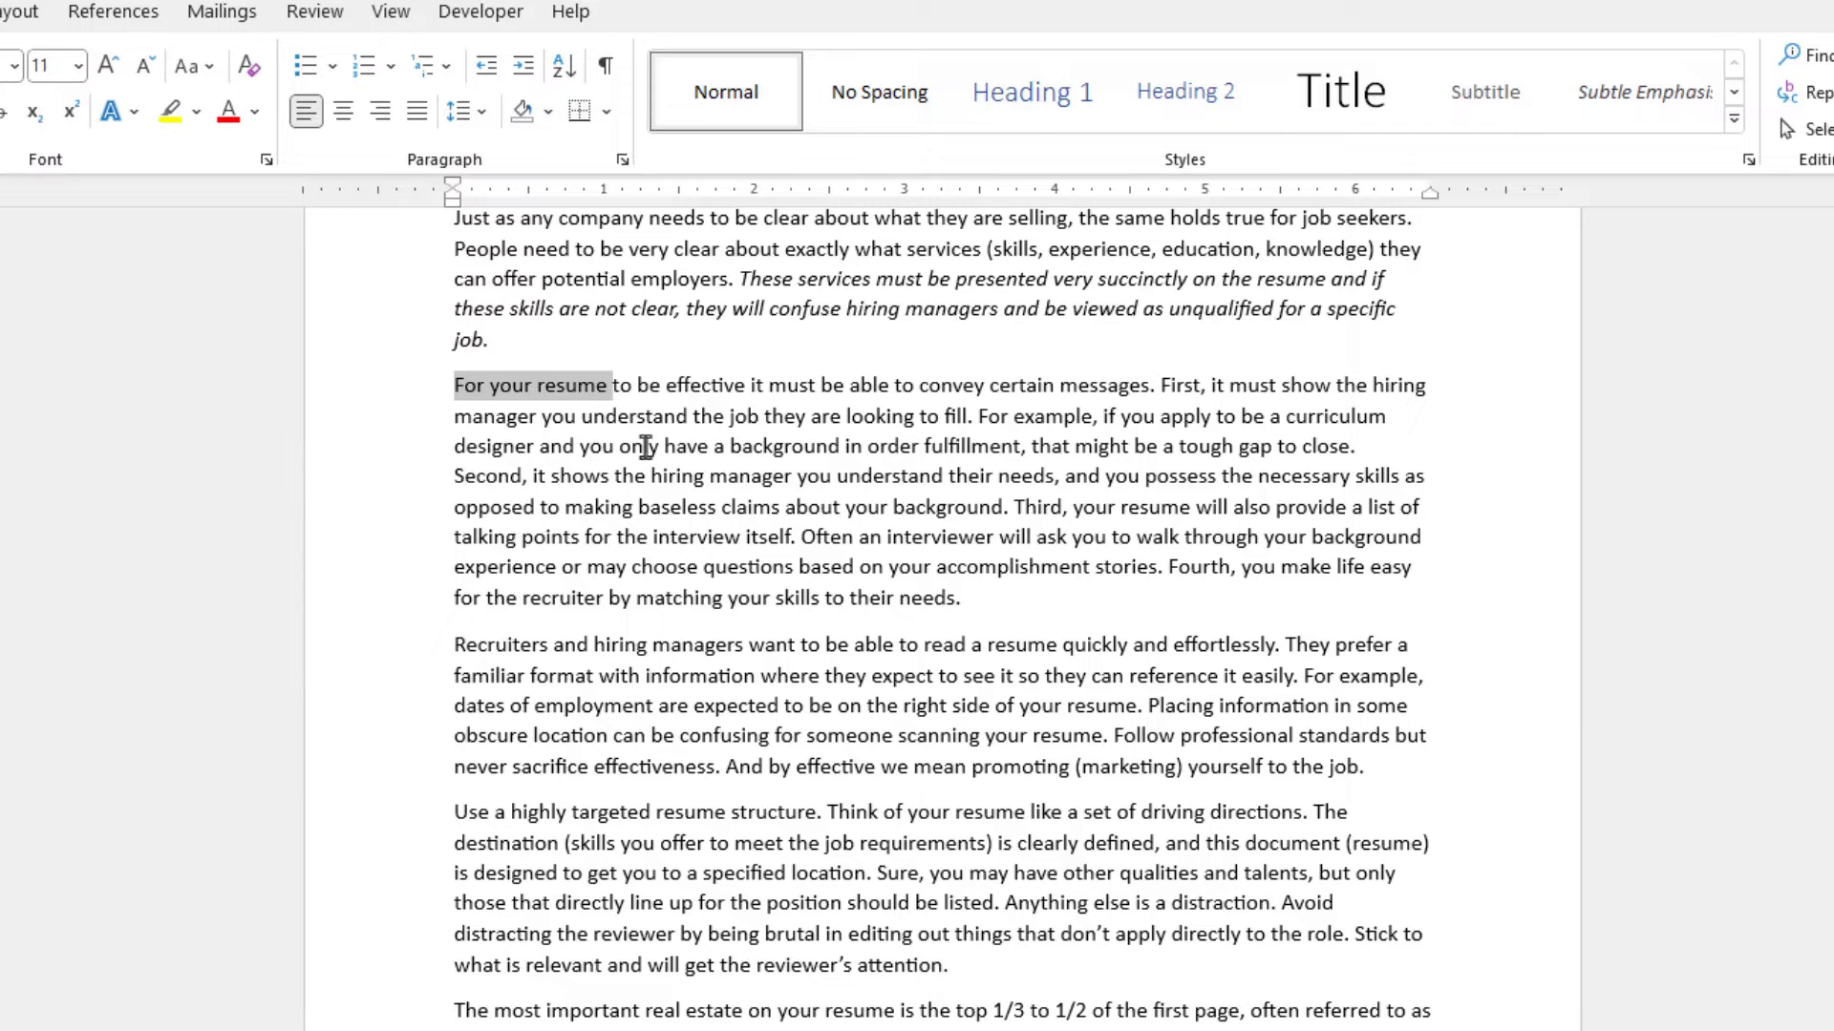
left_click(791, 473)
- Extend a selection word by word from the paragraph start across its first four words, then deselect
left_click(461, 387)
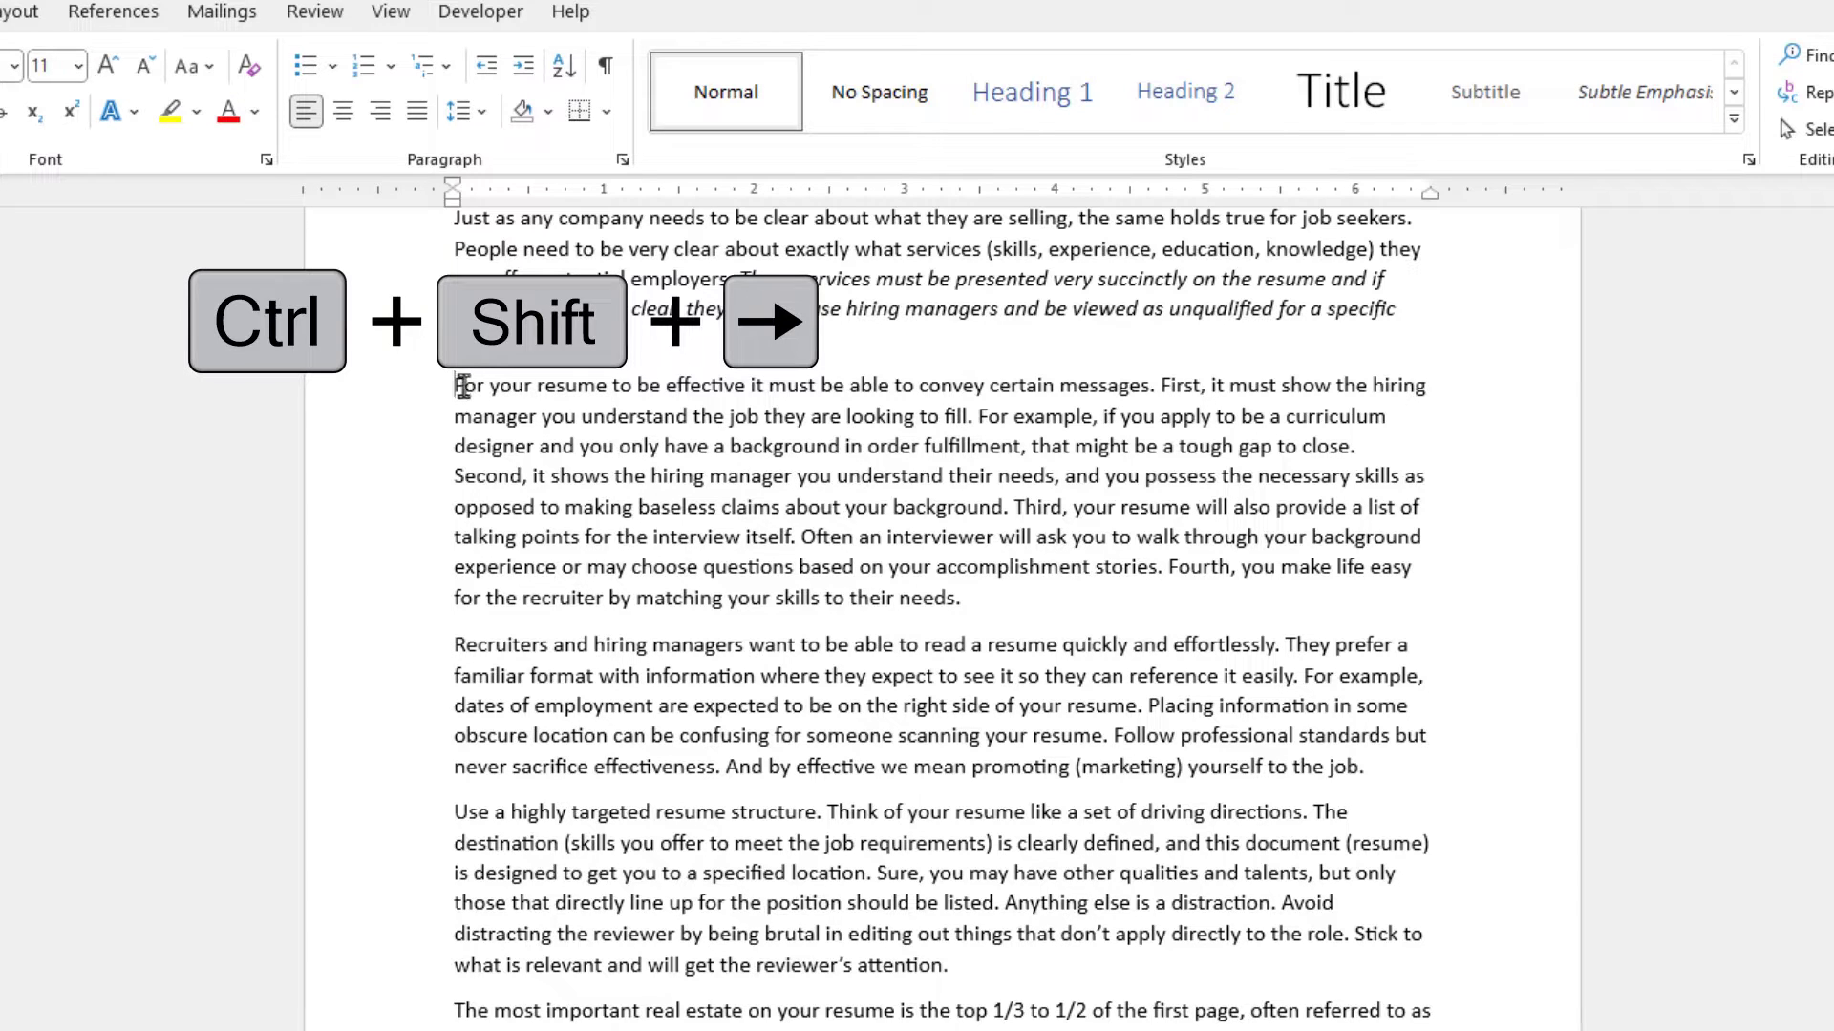
key("ctrl+shift+Right")
key("ctrl+shift+Right")
key("ctrl+shift+Right")
key("ctrl+shift+Right")
key("ctrl+shift+Right")
key("ctrl+shift+Right")
key("ctrl+shift+Right")
key("ctrl+shift+Right")
key("ctrl+shift+Right")
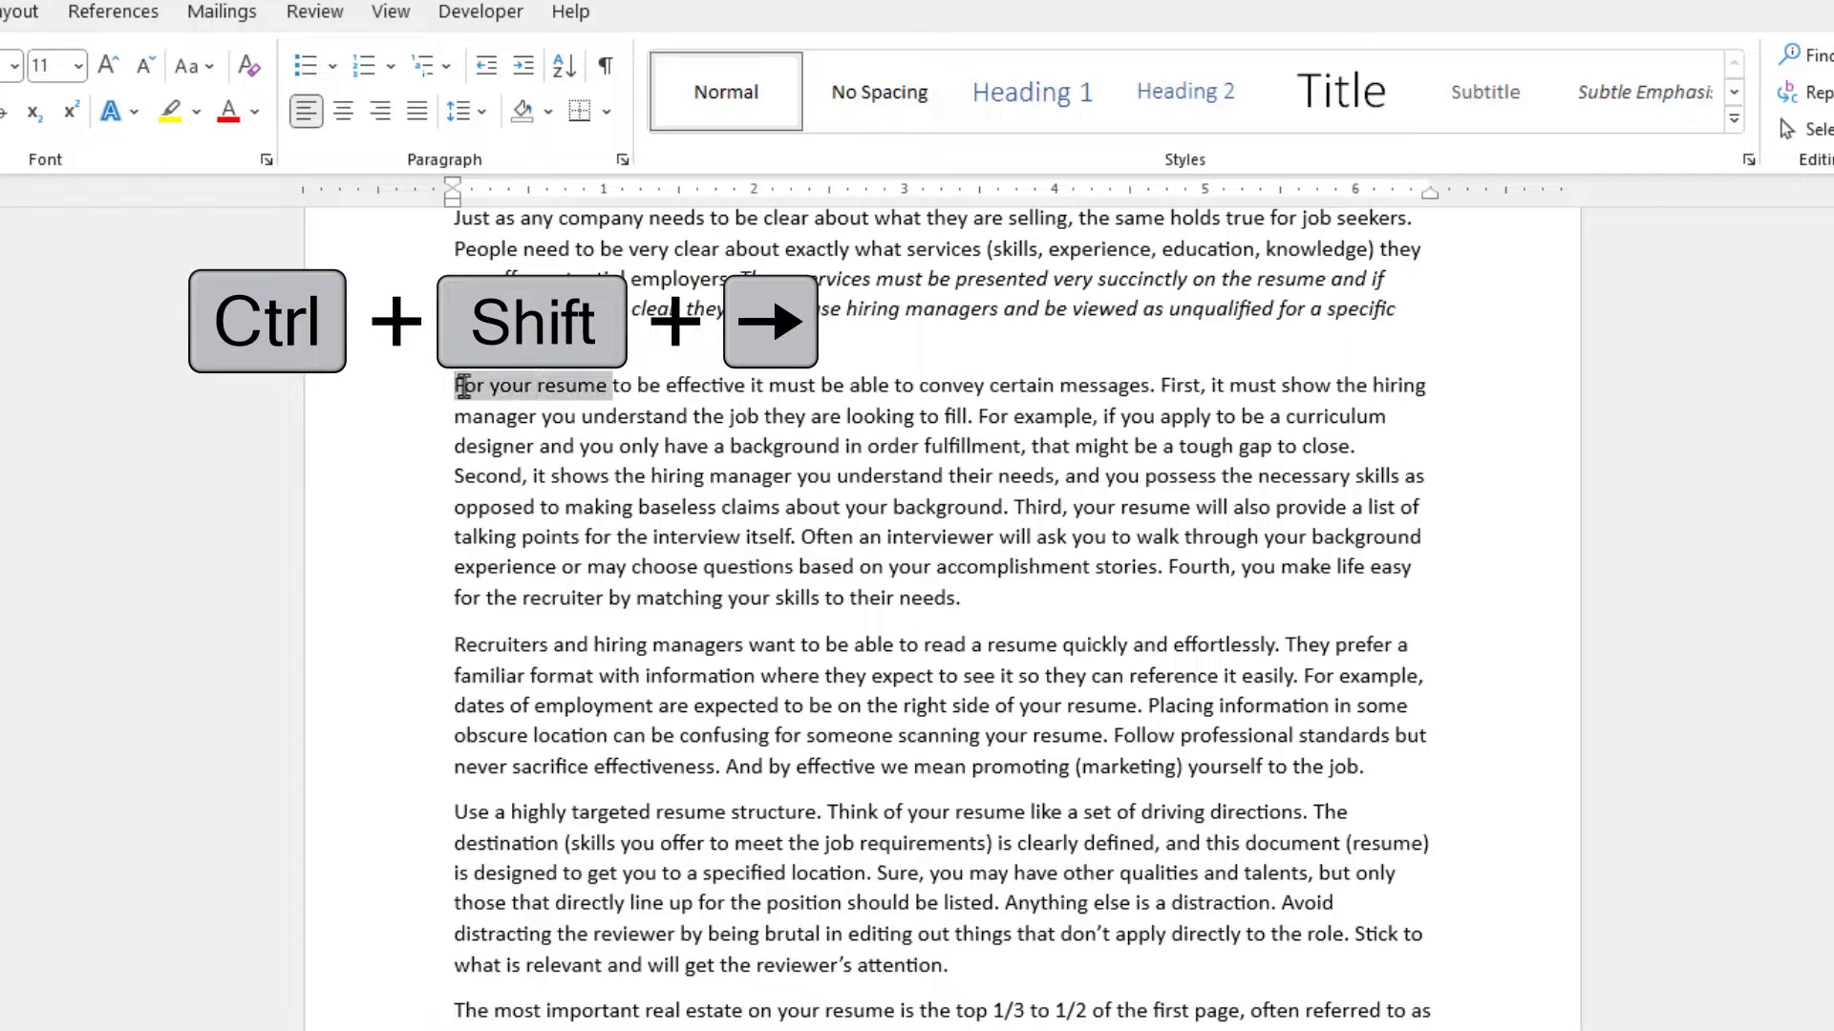
key("ctrl+shift+Right")
left_click(808, 386)
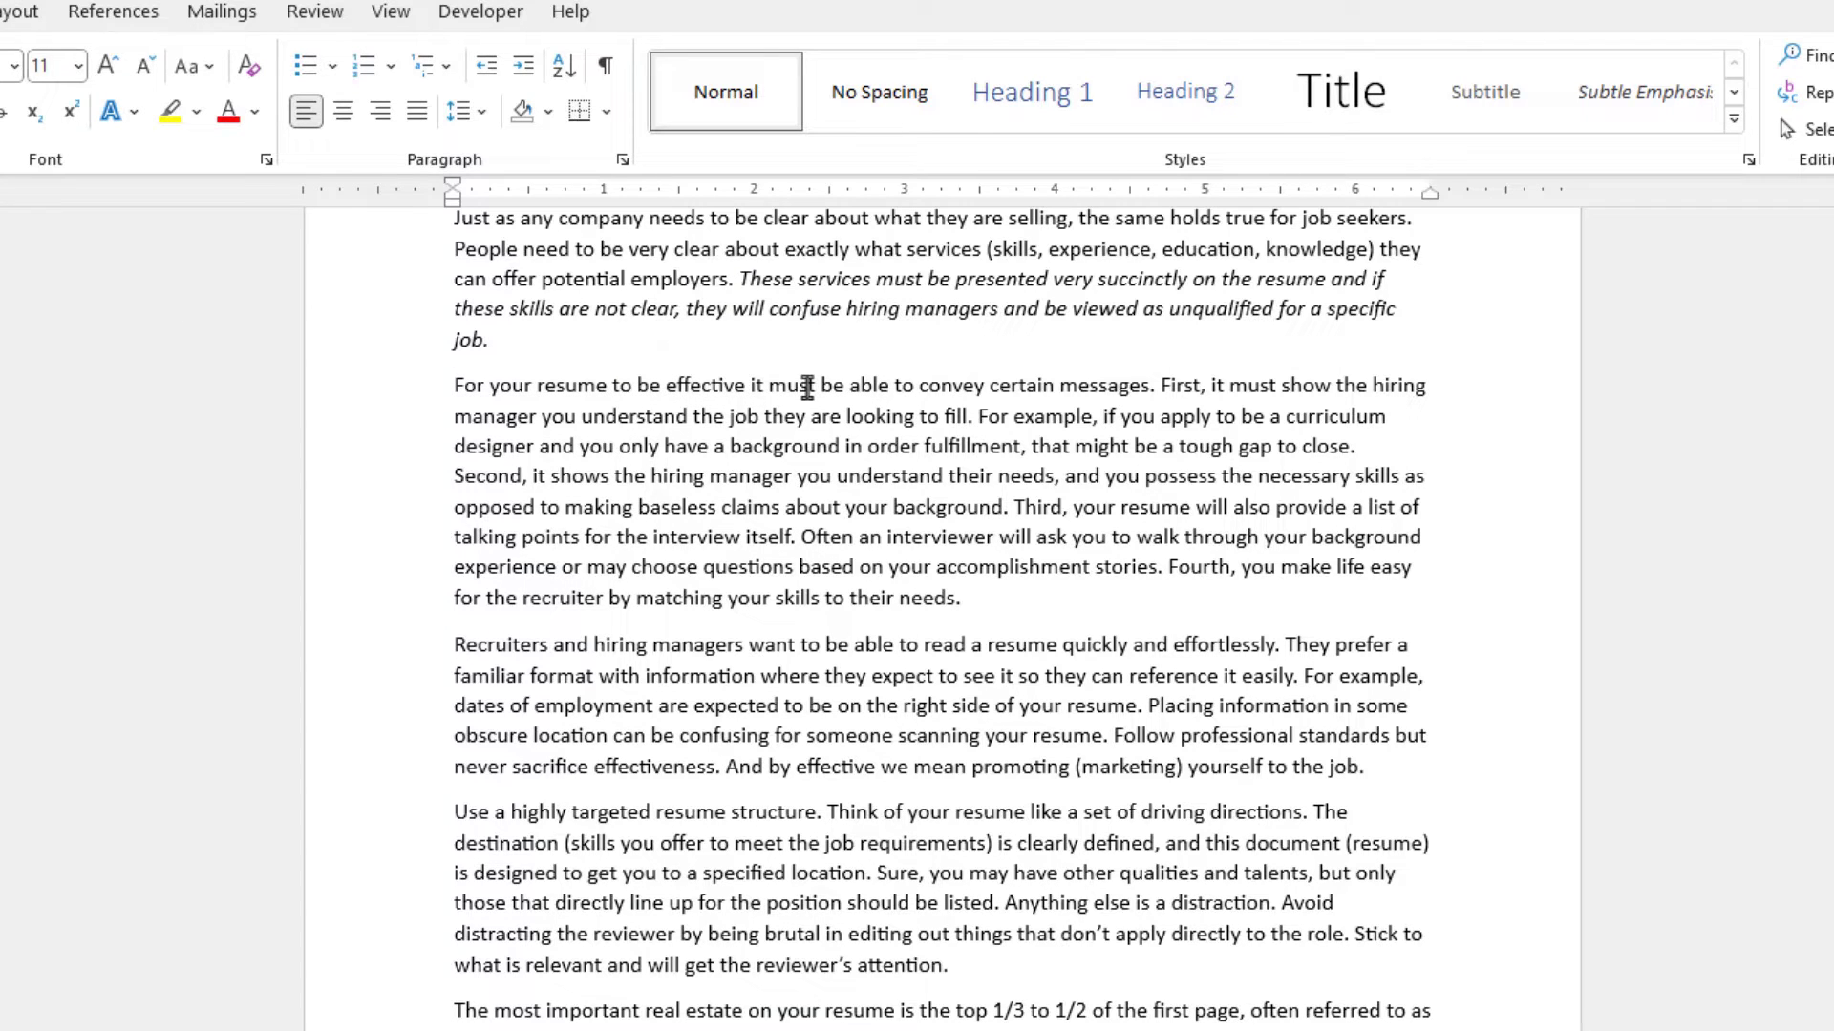
- Select a vertical block of text from the middle of the paragraph down through the following paragraphs
key("alt")
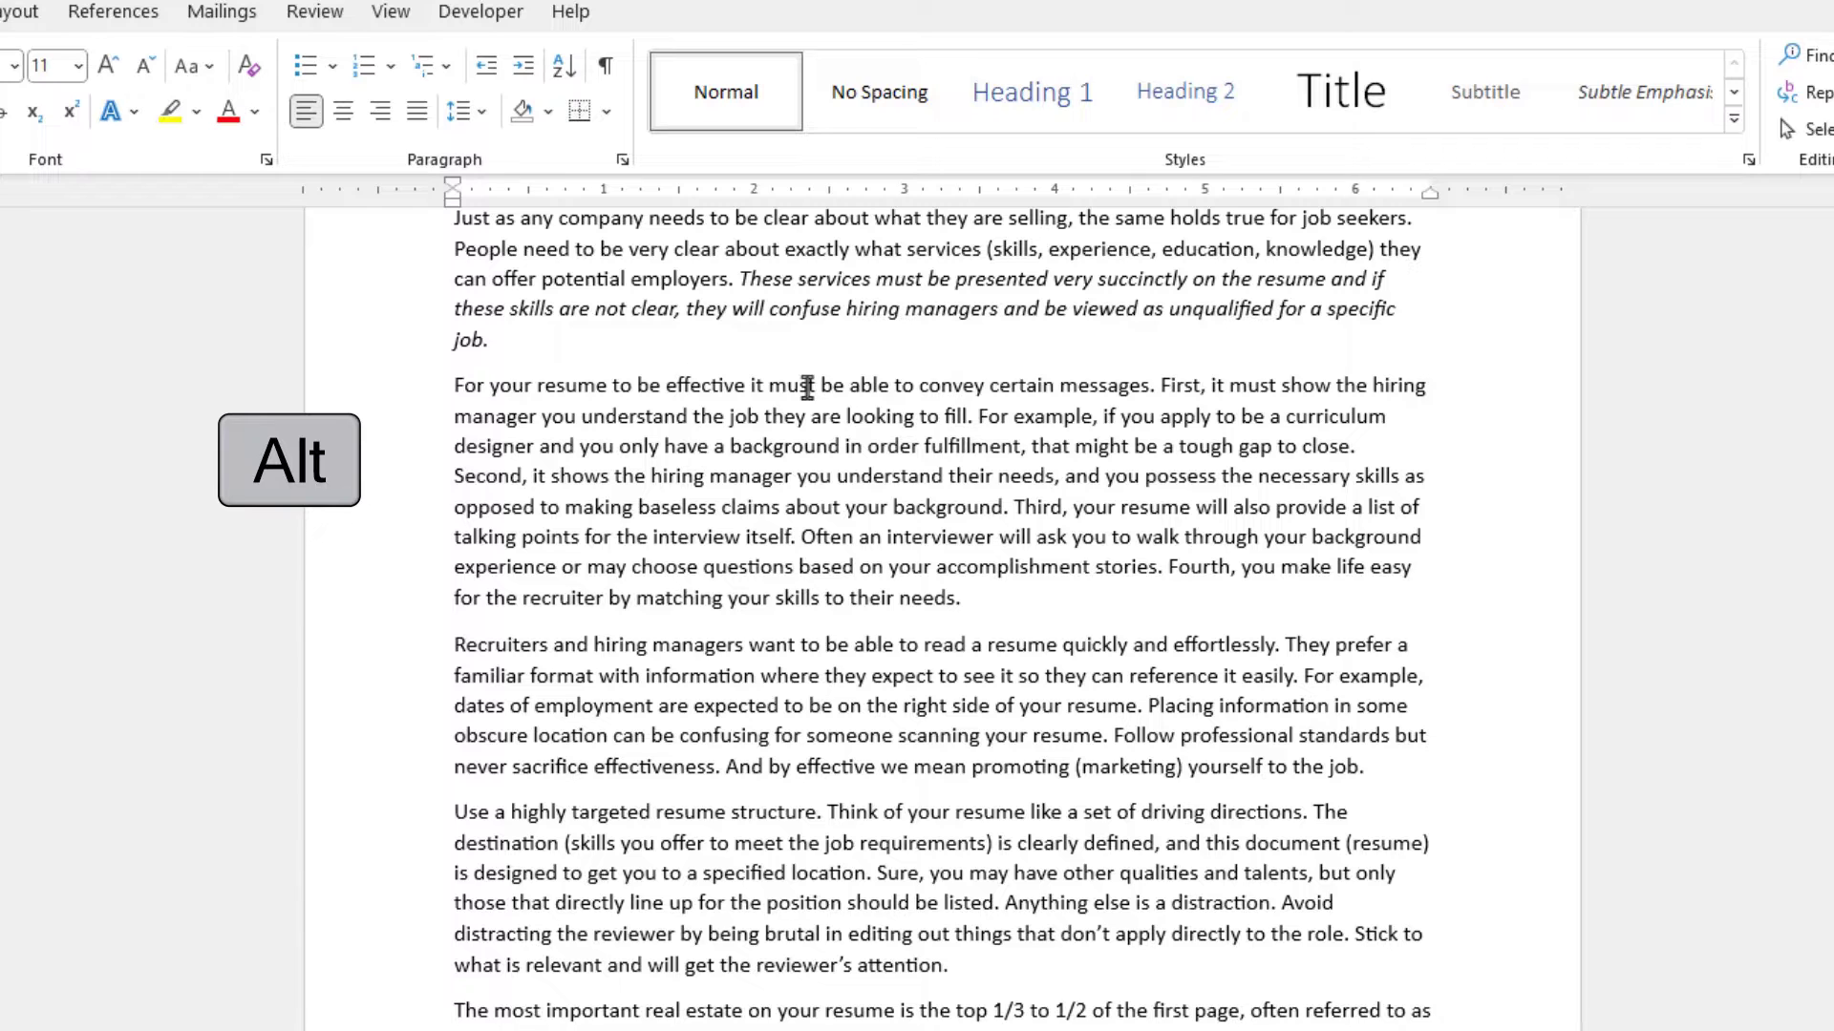
left_click_drag(807, 386, 1058, 984)
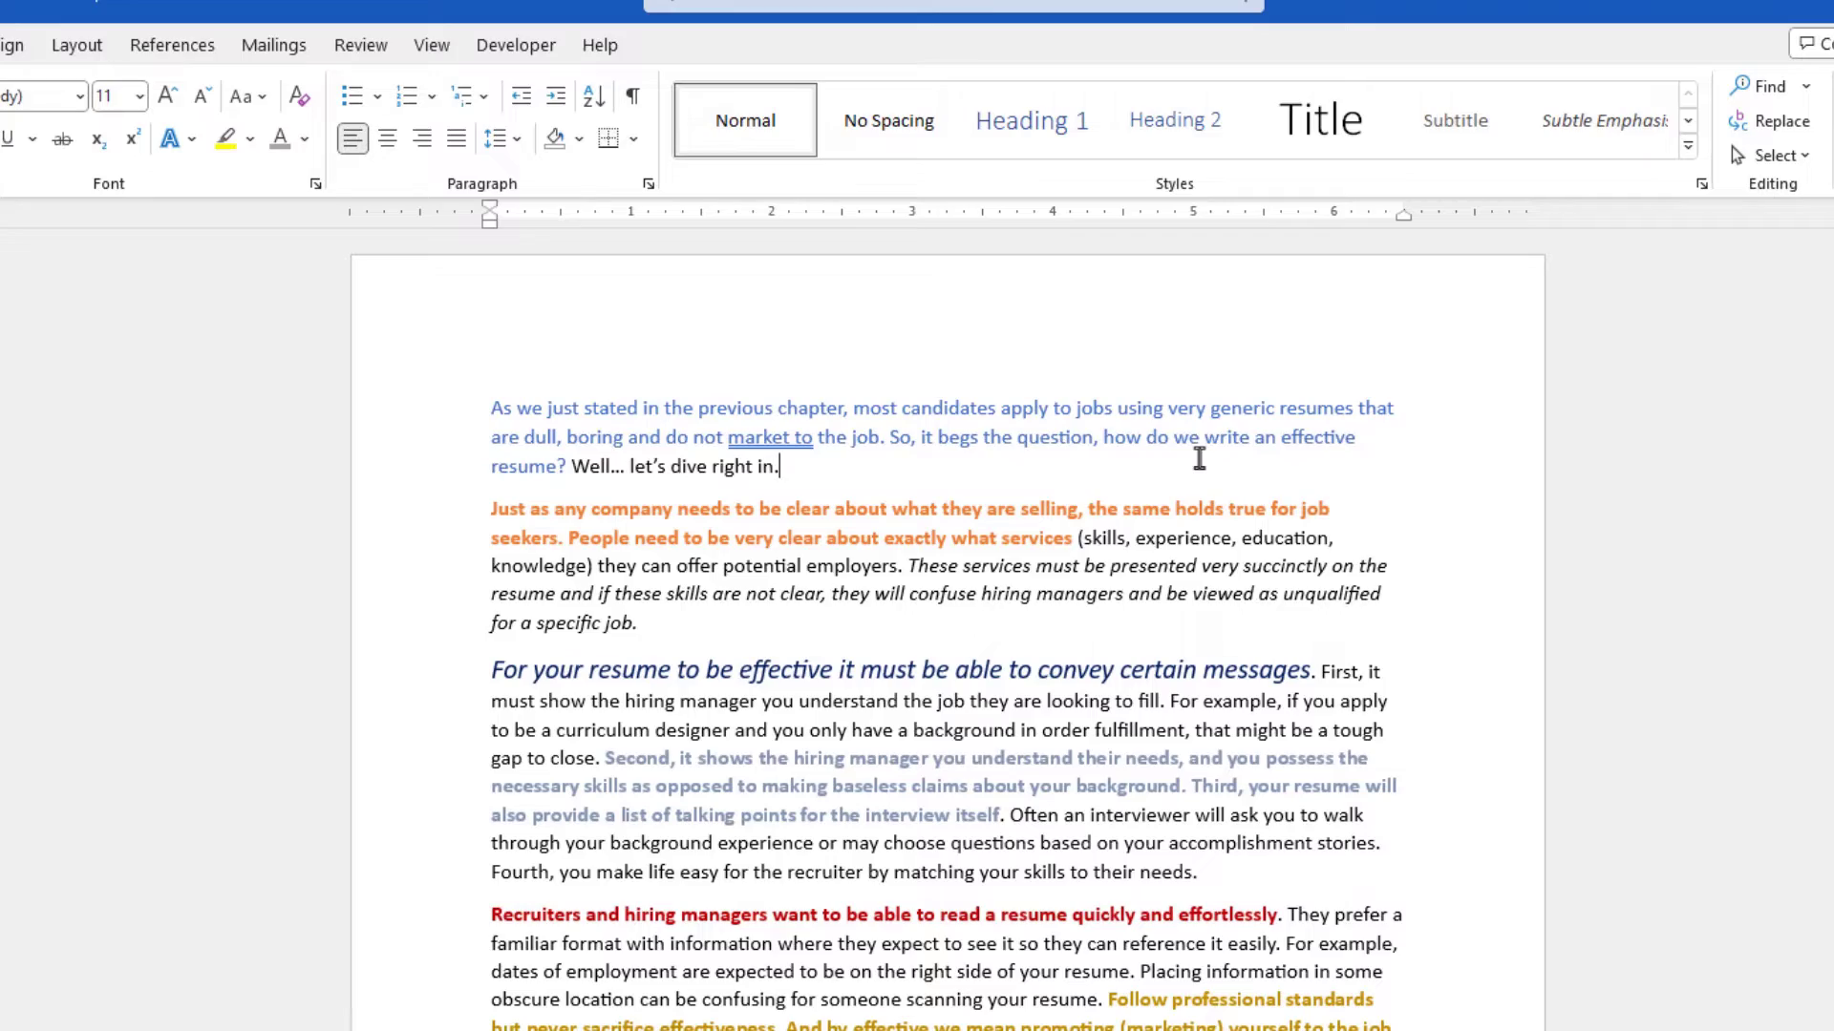
- Select the opening paragraph 'As we just stated in the previous chapter' in the formatted document, then deselect it
scroll(1199, 459, "down", 5)
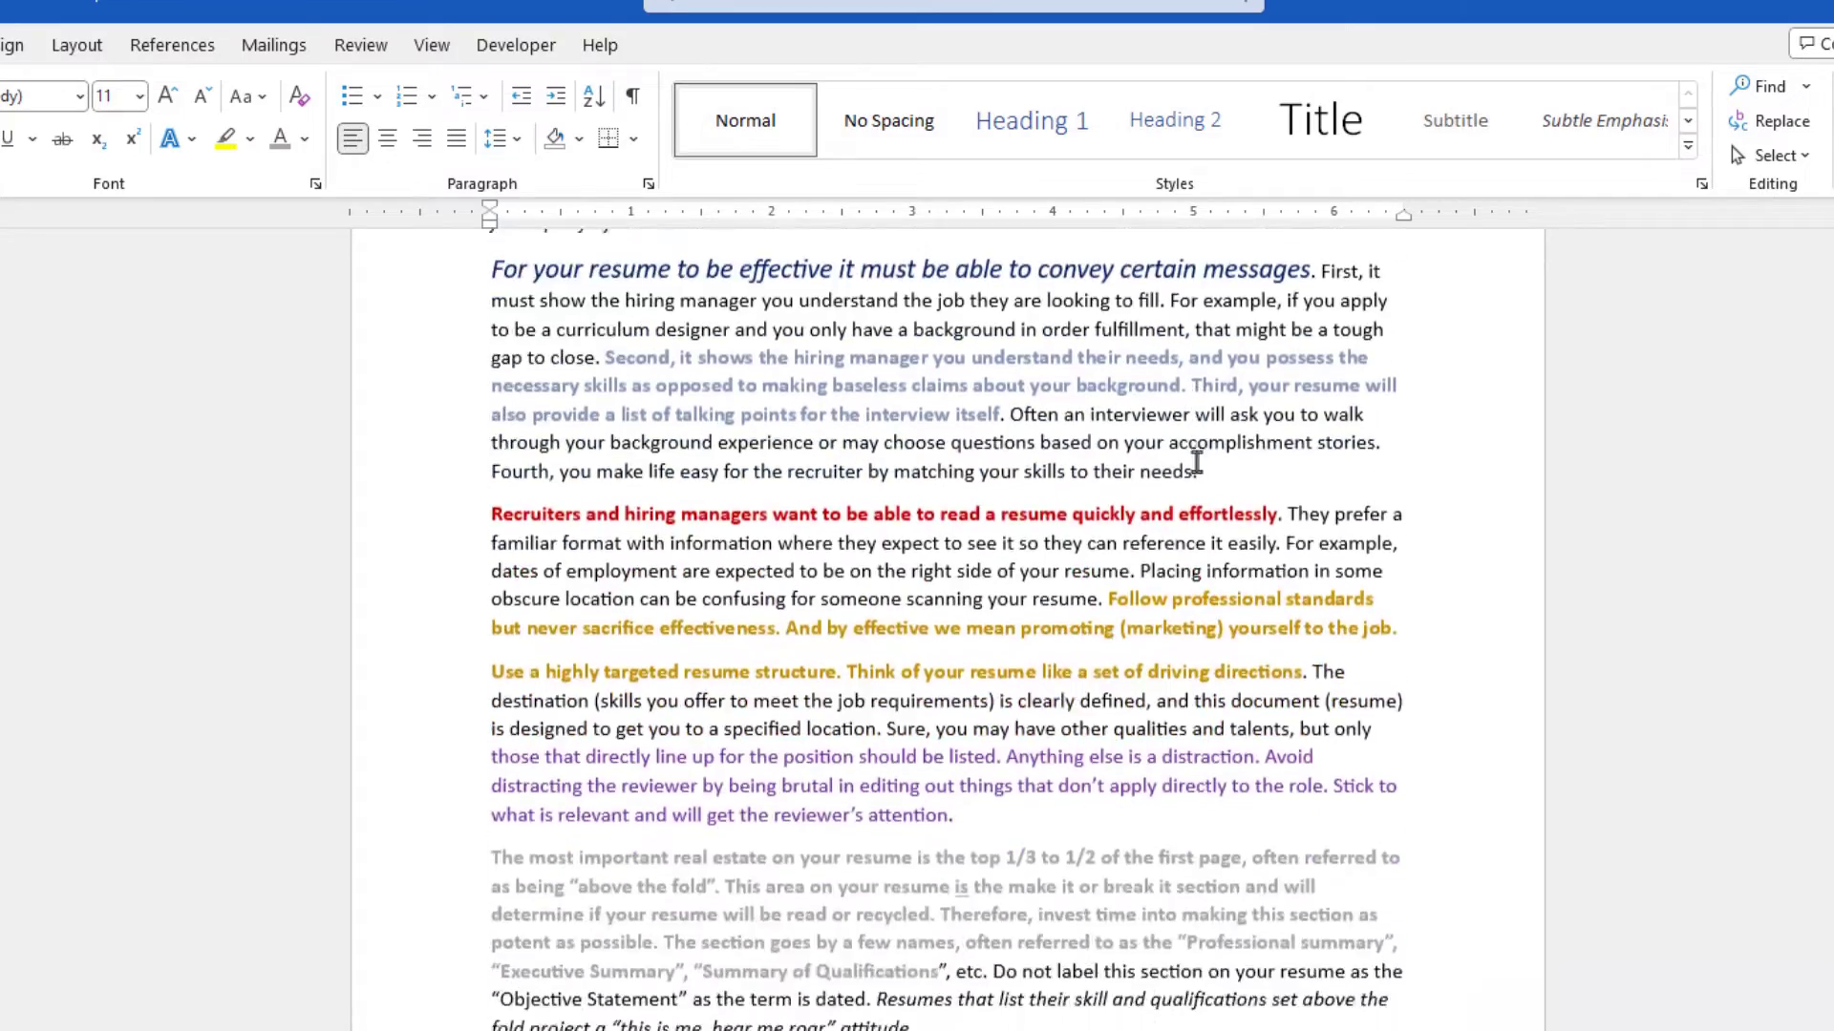
scroll(1197, 463, "down", 2)
scroll(1189, 472, "up", 6)
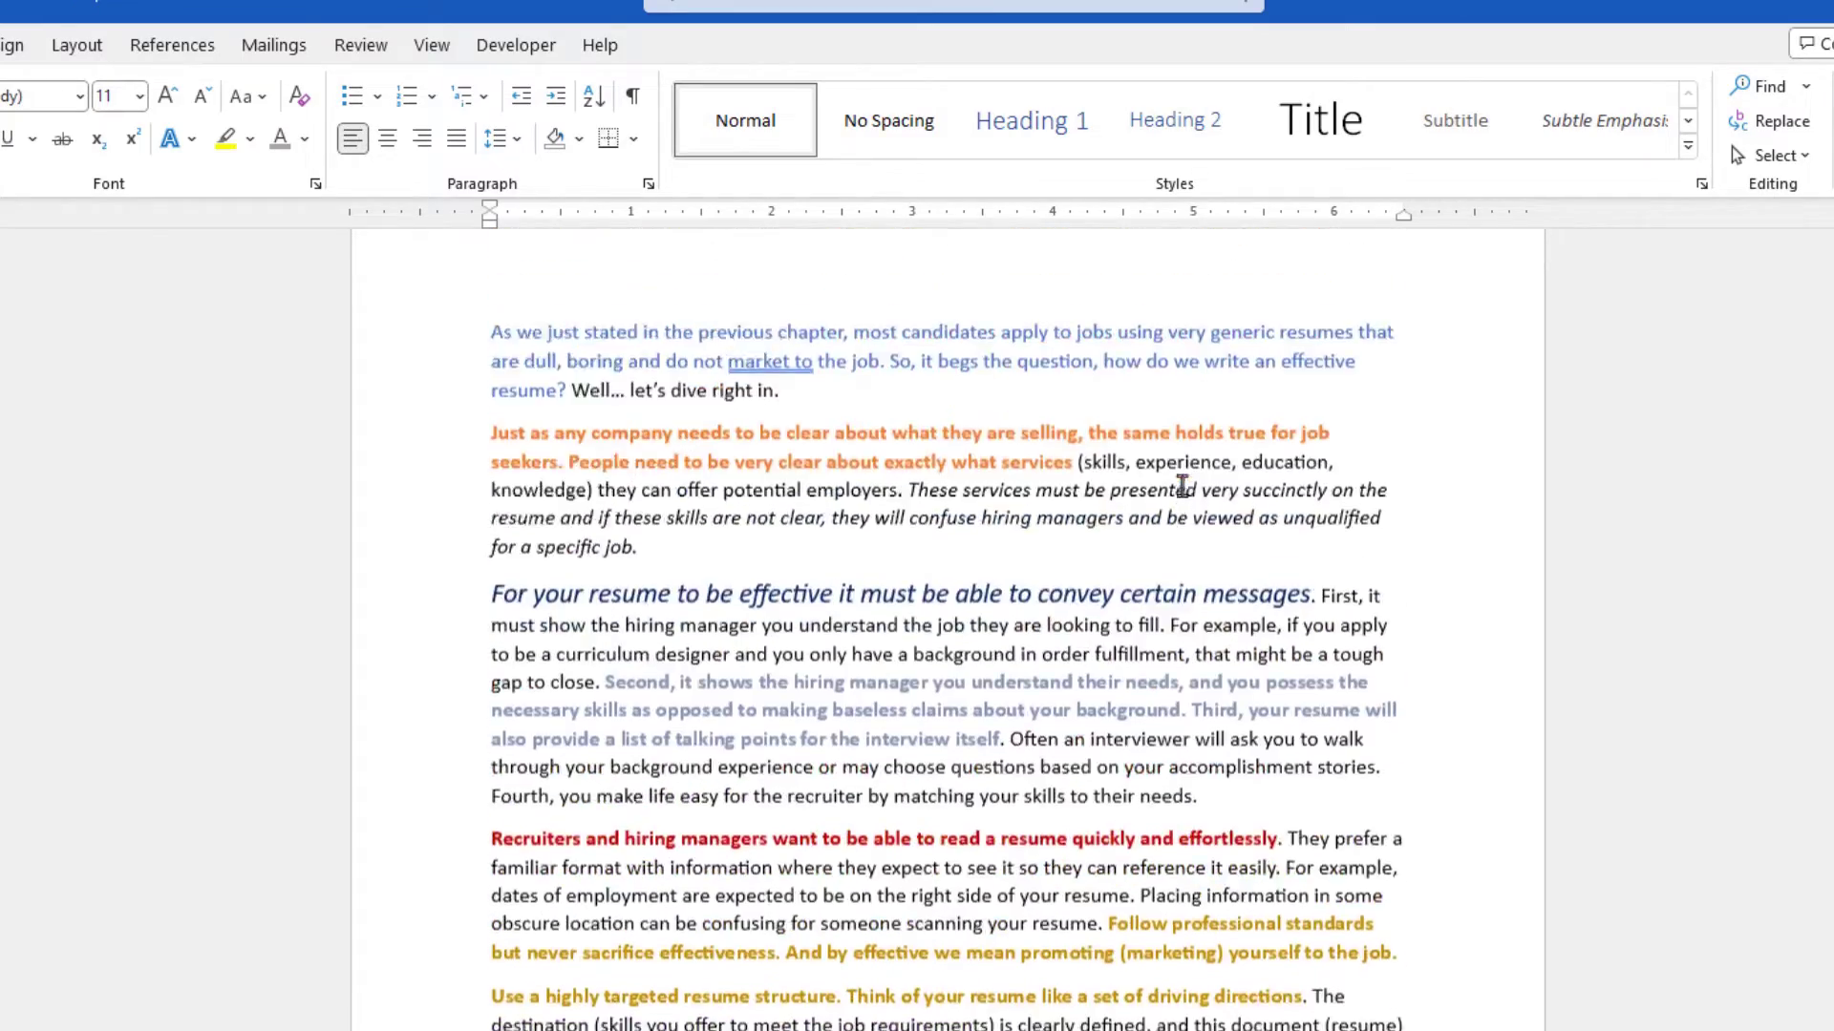
scroll(1182, 486, "up", 1)
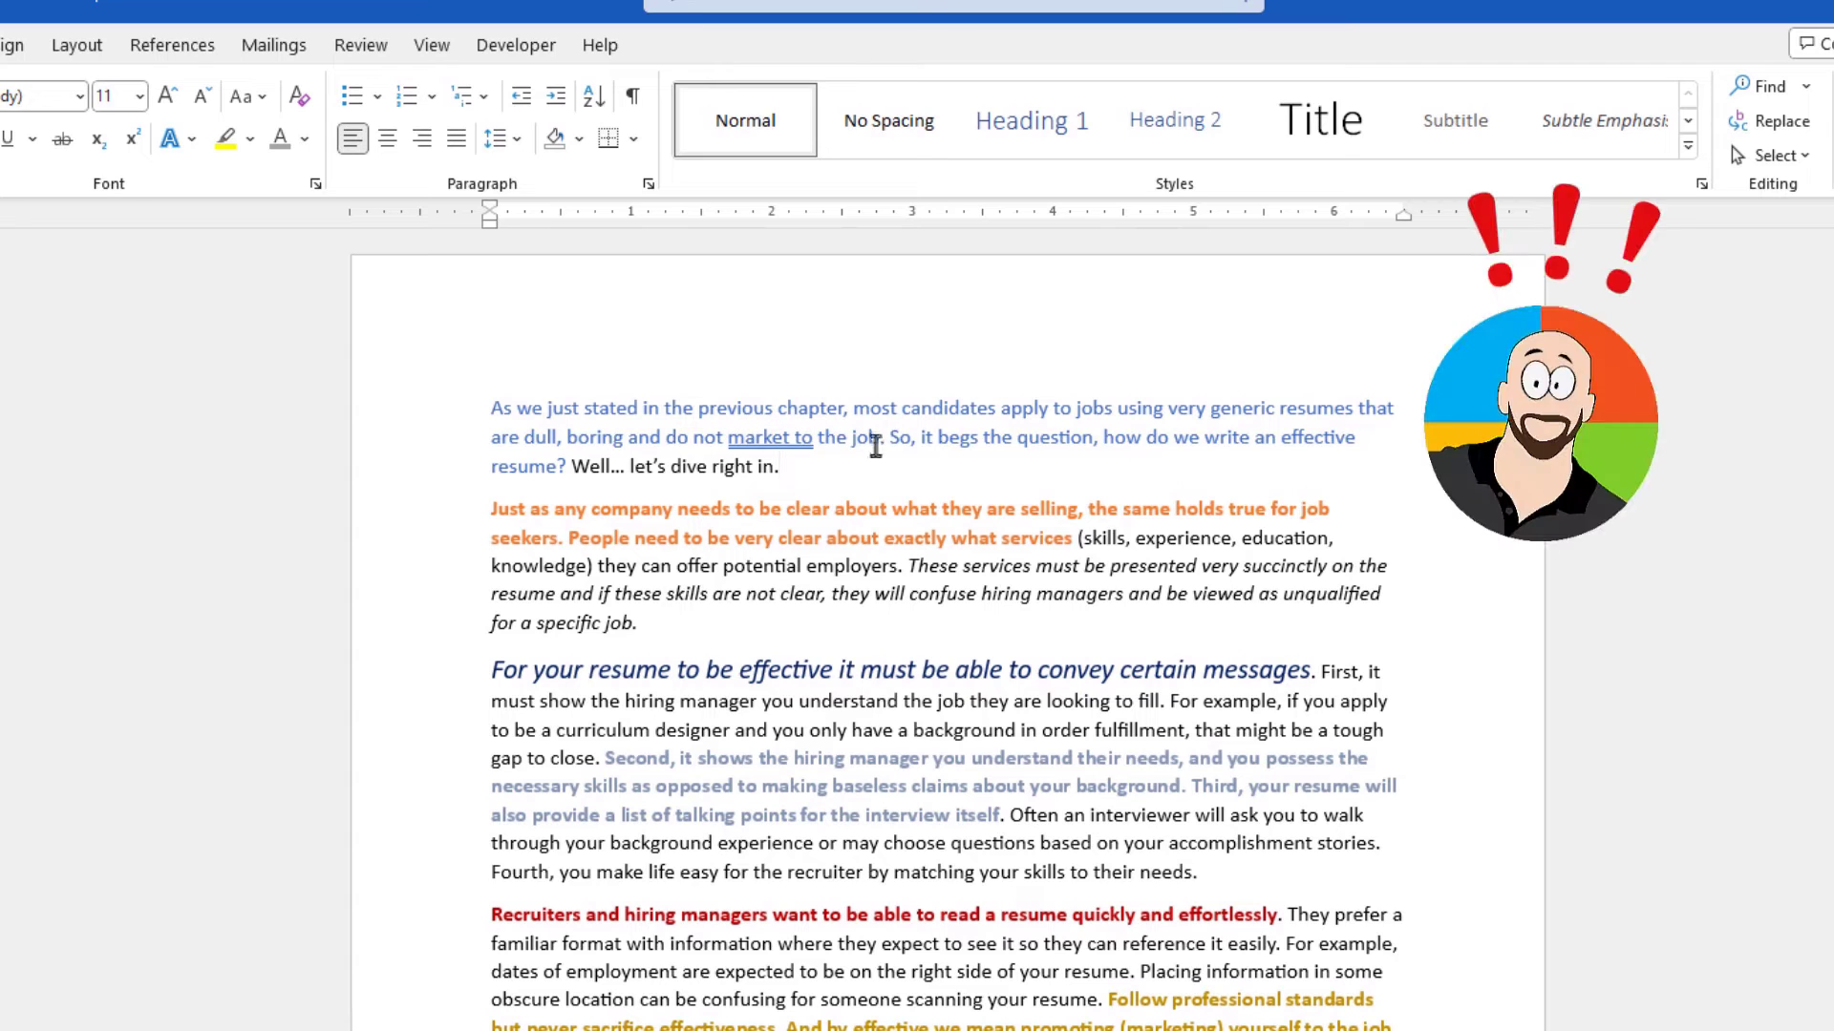
left_click_drag(802, 467, 495, 408)
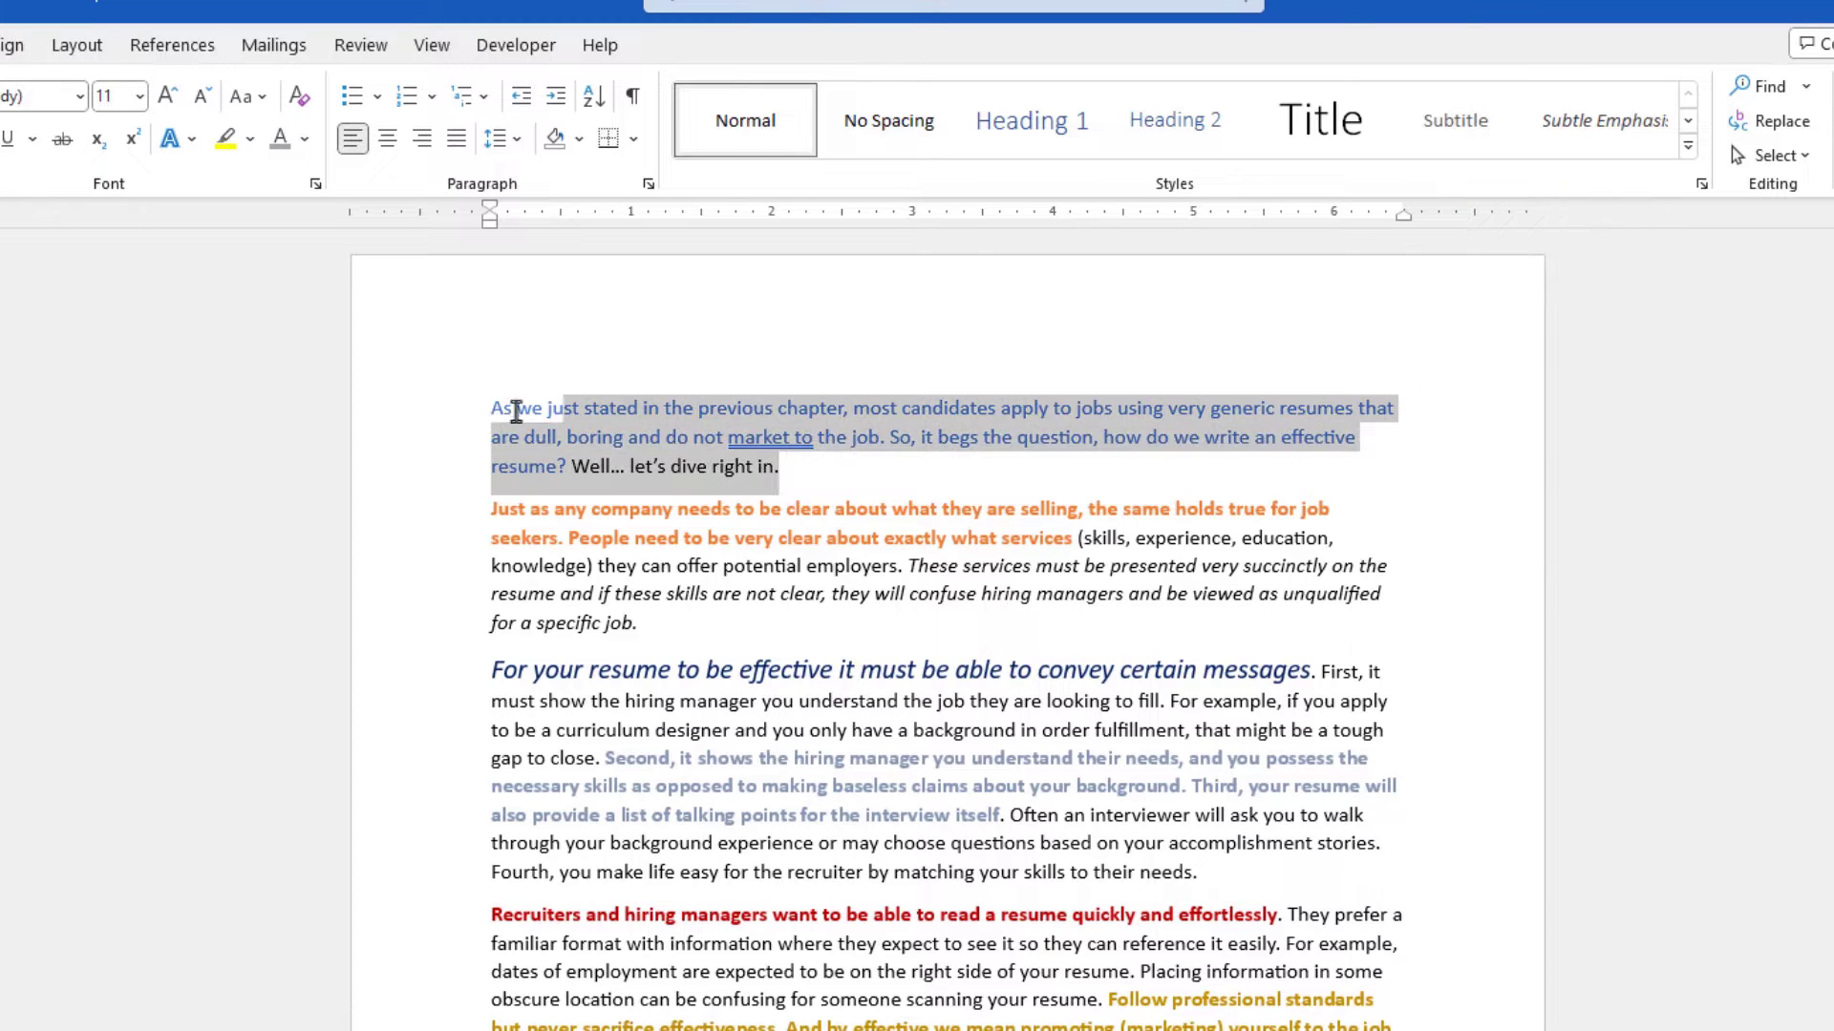
left_click(308, 141)
left_click(952, 482)
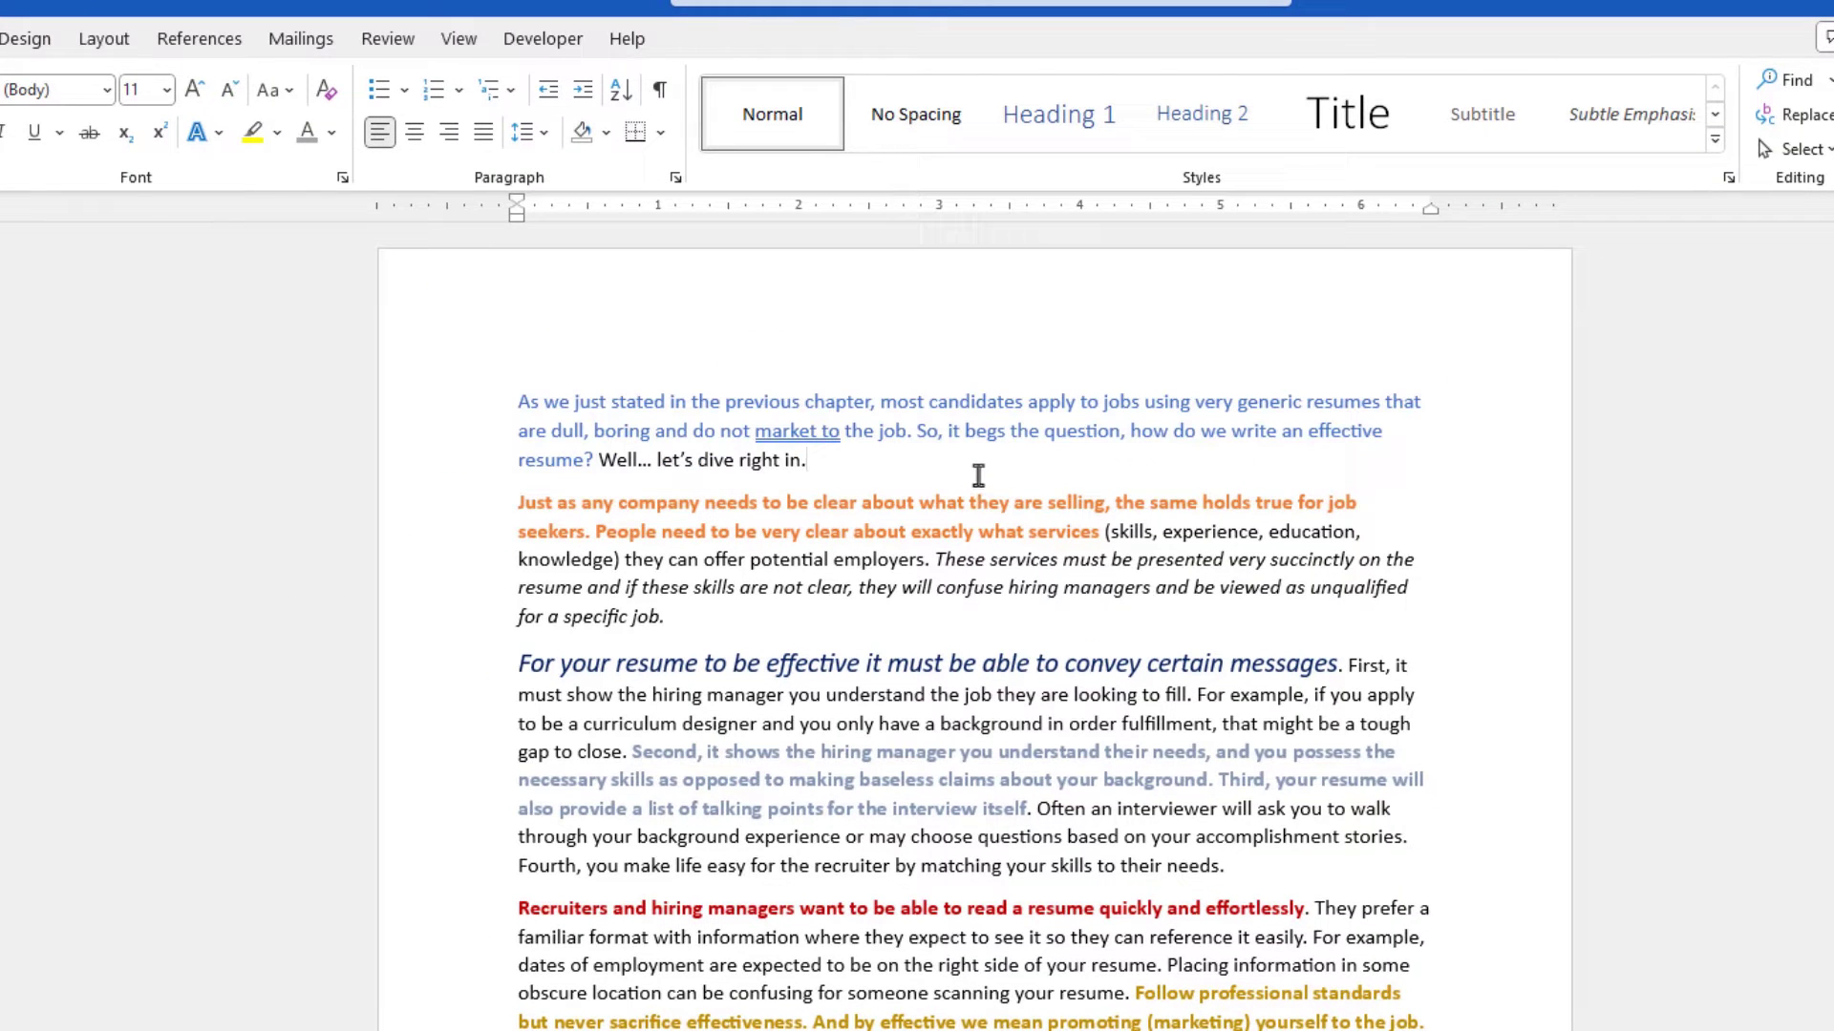
- Select the entire document and clear all its manual character formatting
key("ctrl+a")
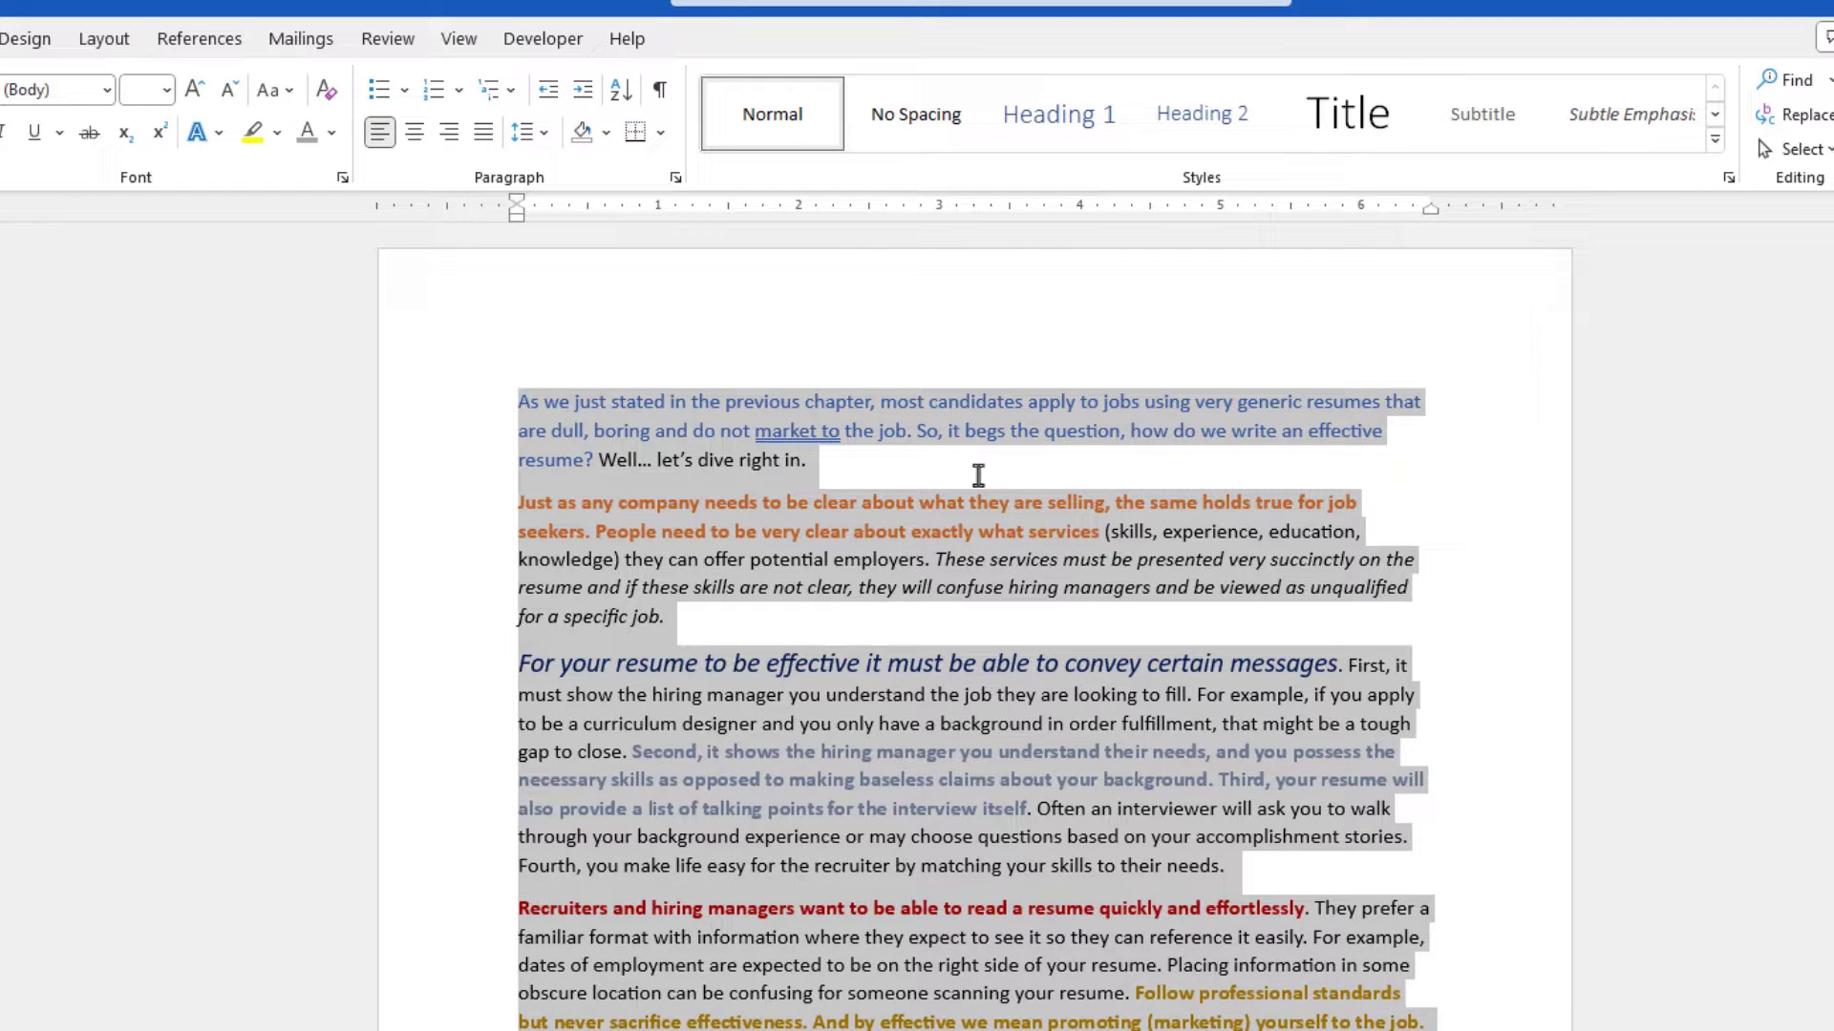
key("ctrl+space")
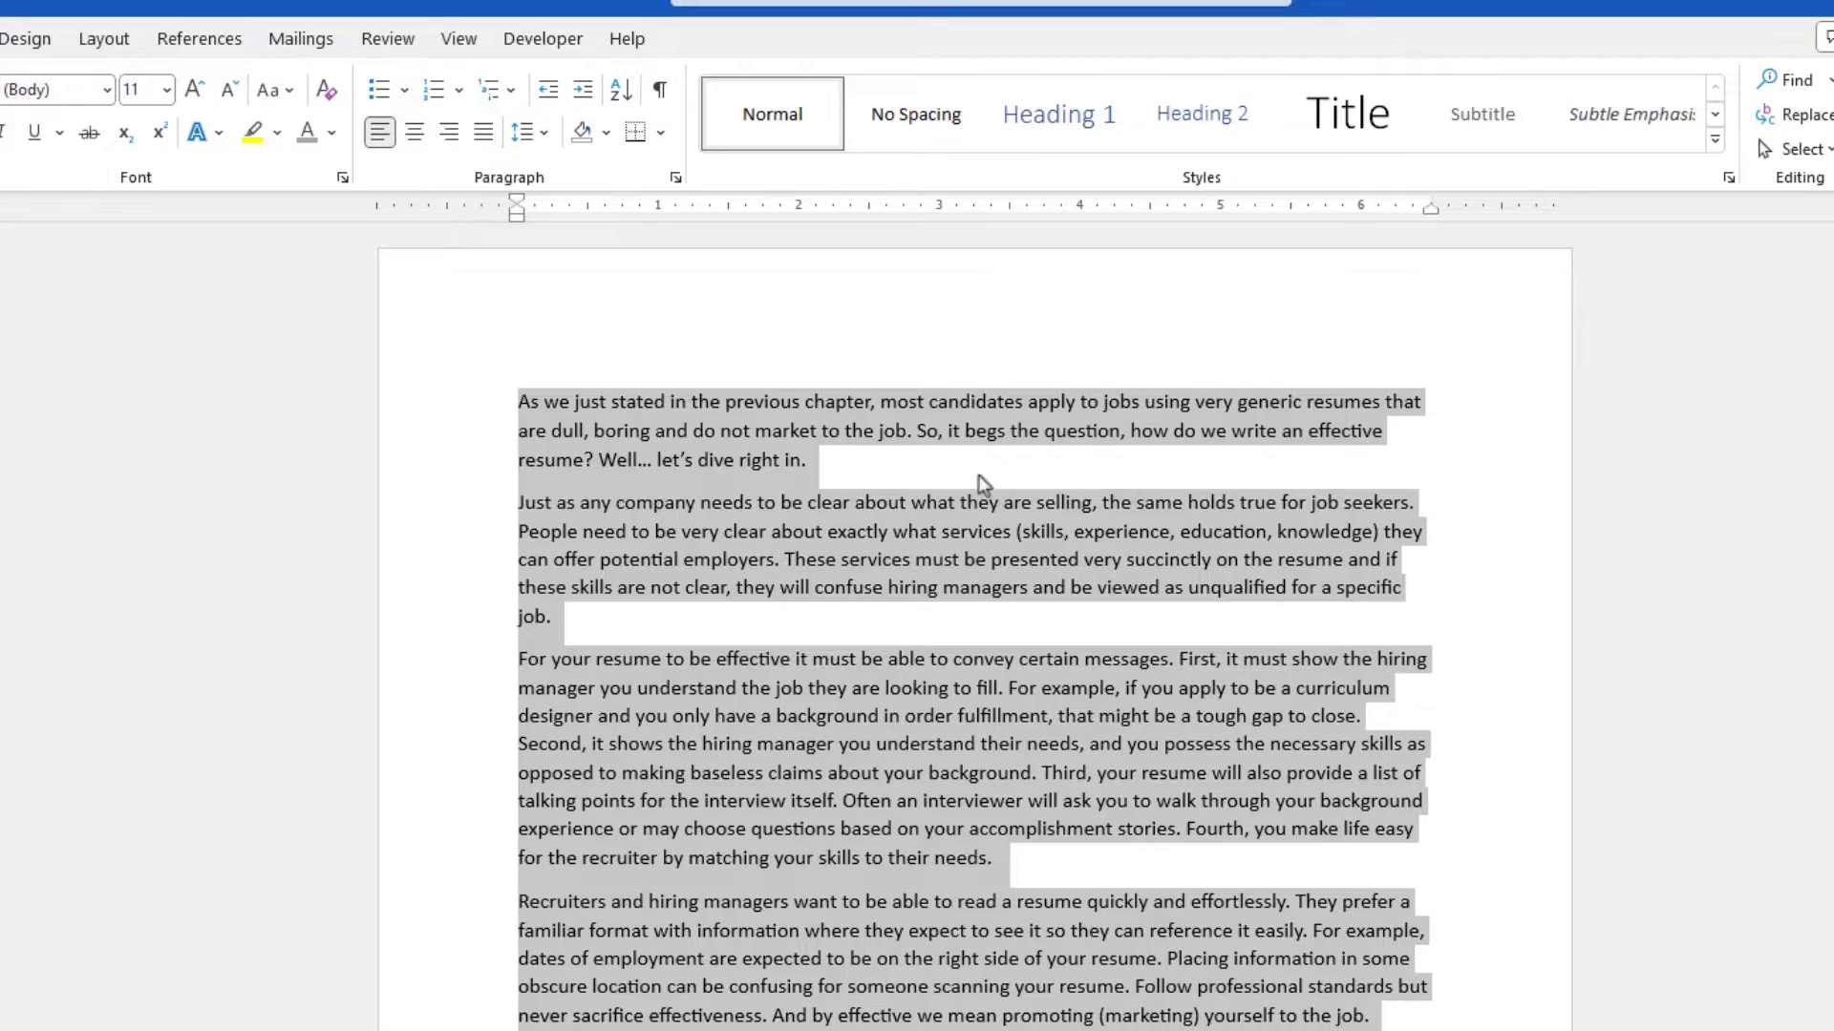
left_click(982, 477)
scroll(1063, 546, "down", 5)
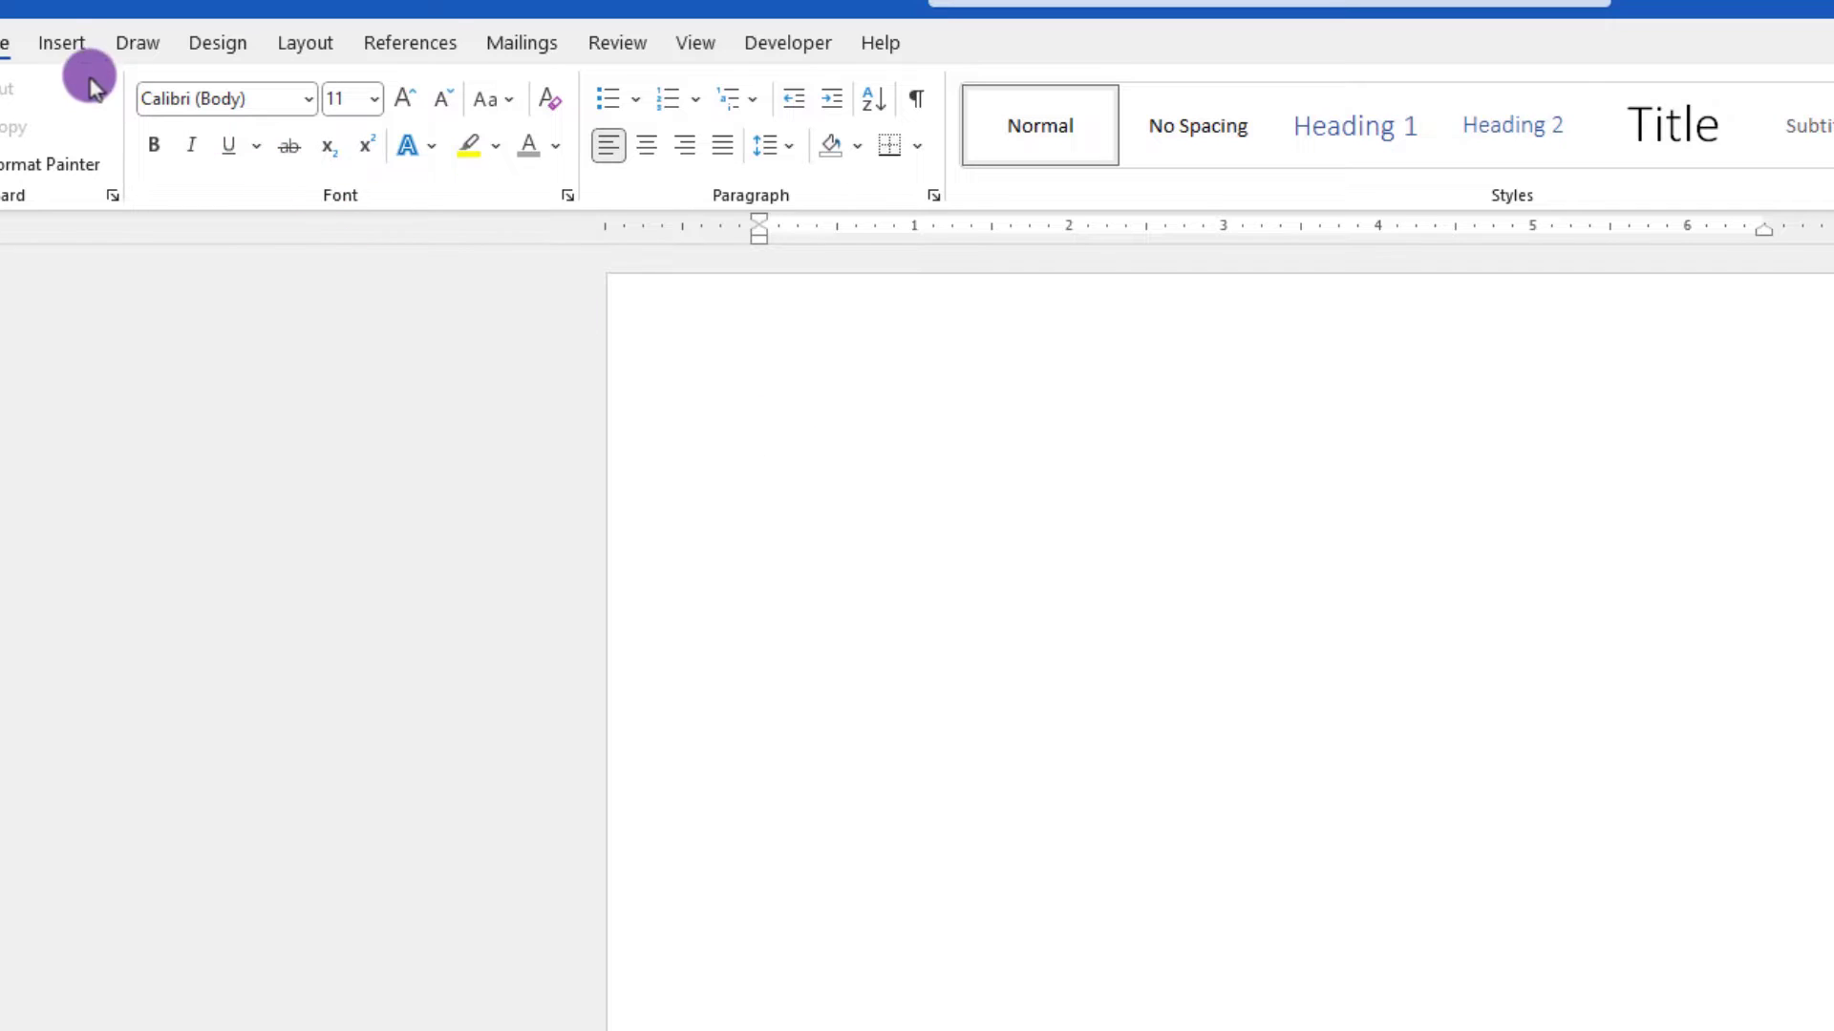
- Draw a horizontal line shape across the blank page using the Line shape
left_click(61, 42)
left_click(288, 153)
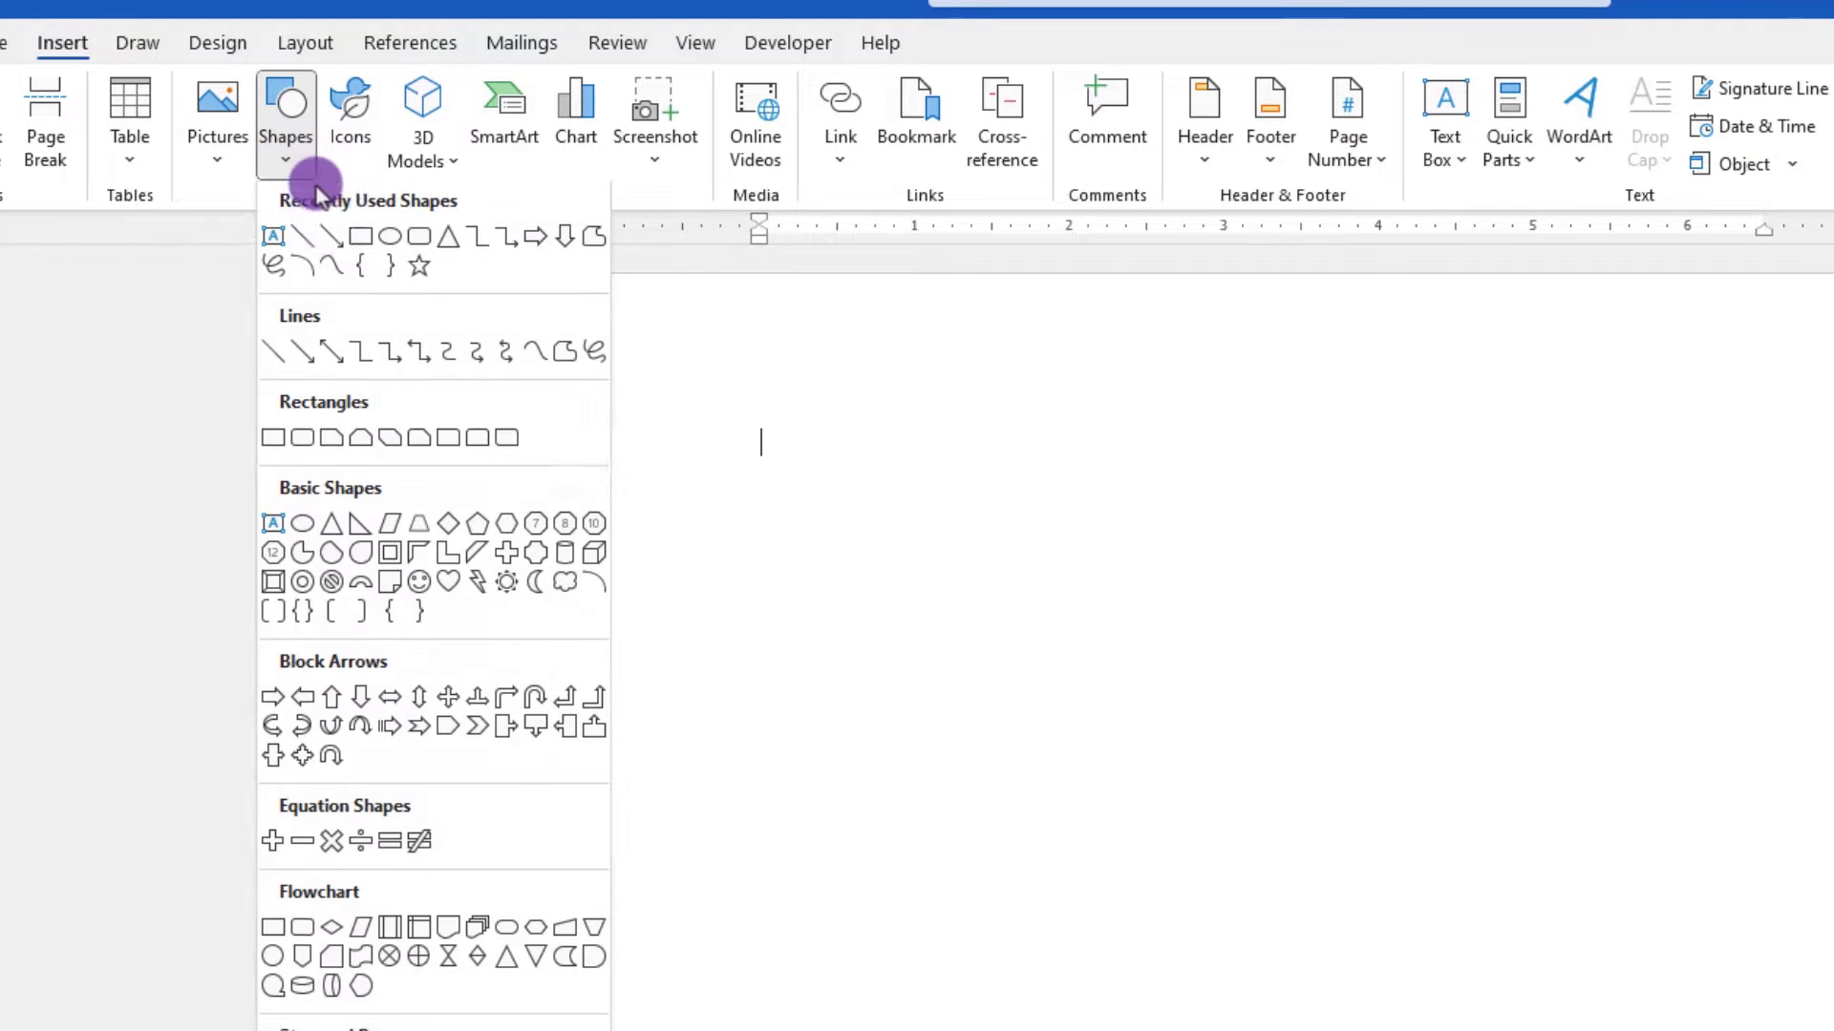
left_click(304, 245)
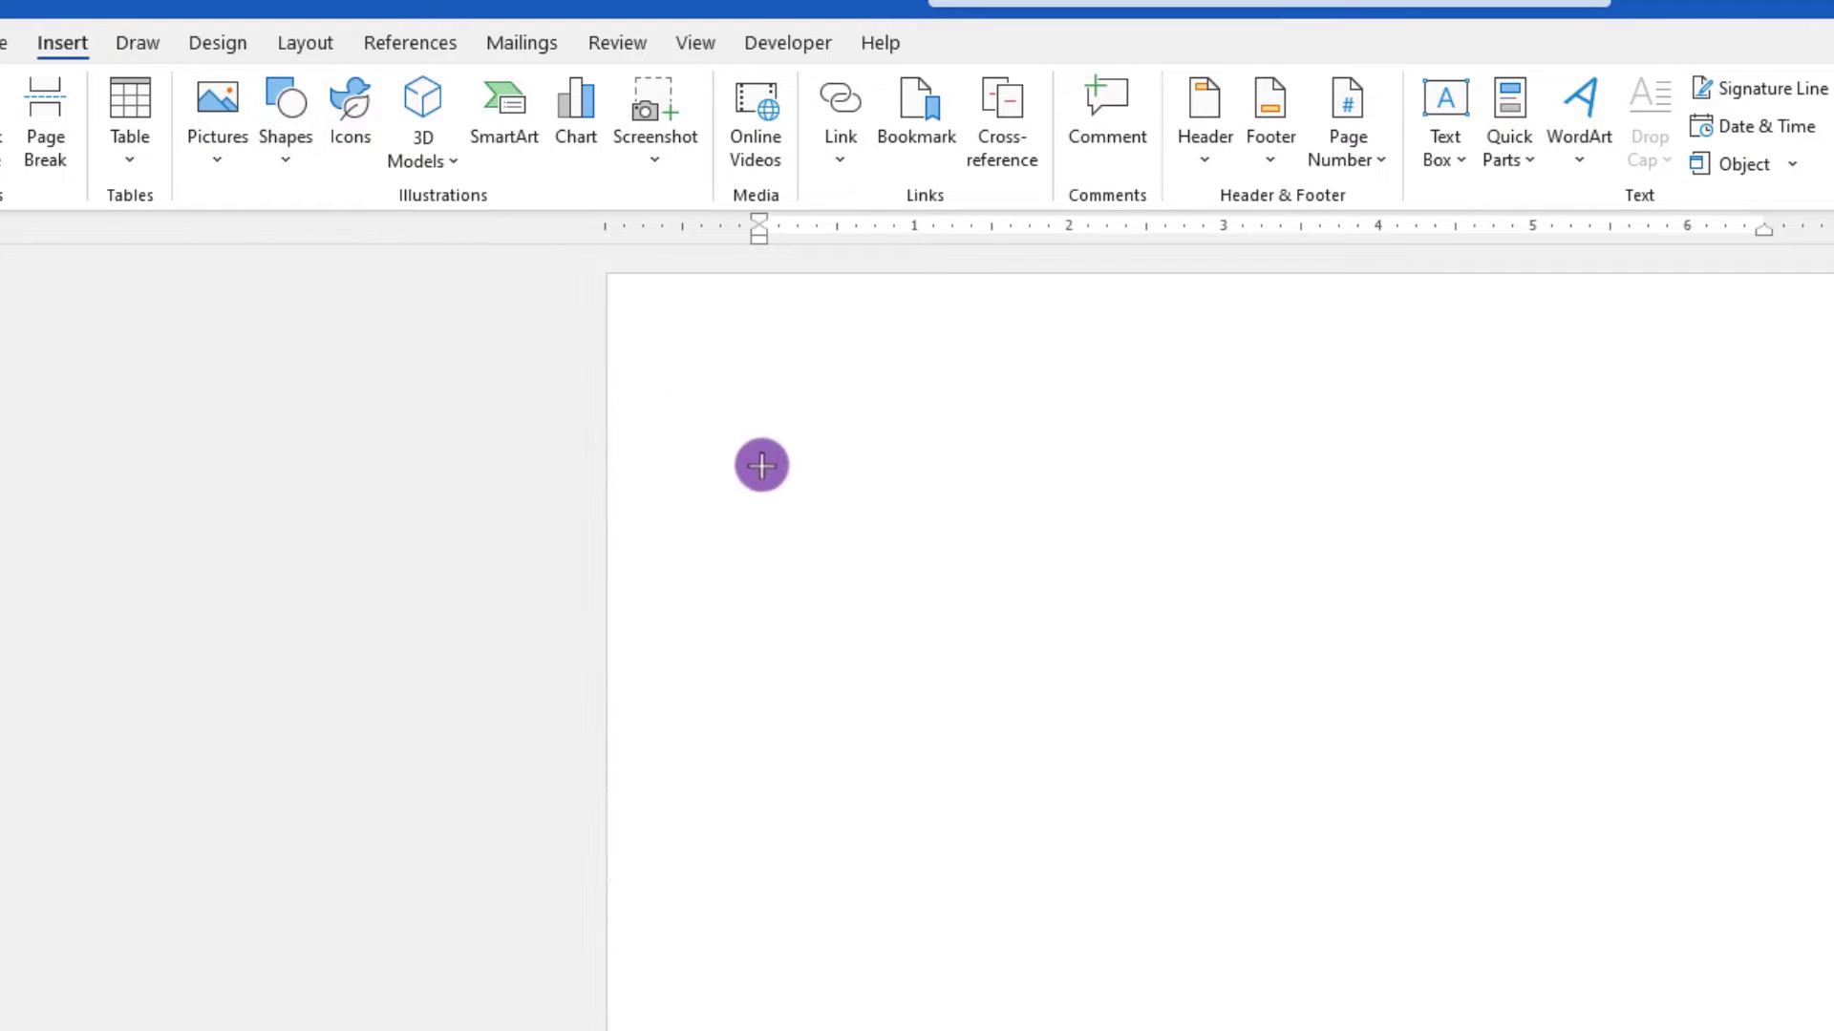
mouse_move(761, 464)
left_mouse_down()
mouse_move(1608, 499)
mouse_move(1689, 464)
mouse_move(1703, 503)
mouse_move(1724, 455)
left_mouse_up()
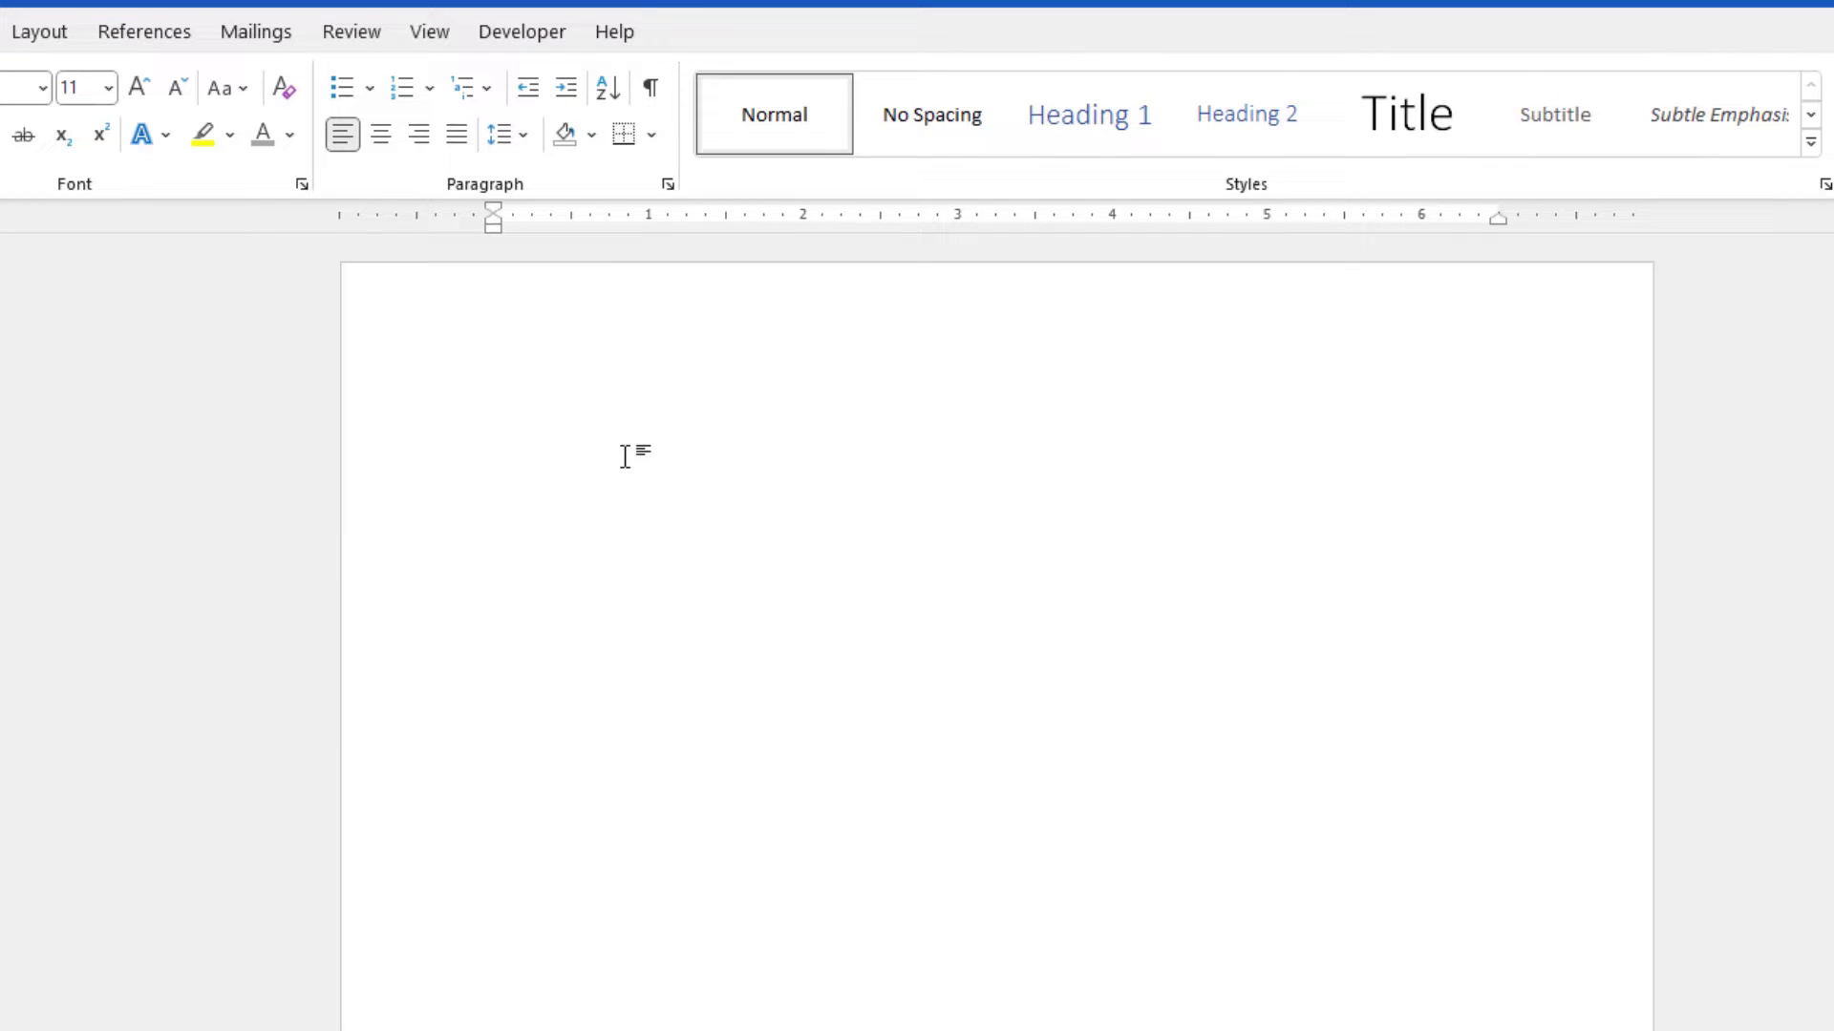
- Insert a double border line and a dotted border line using the === and *** shortcuts
type("===")
key("Return")
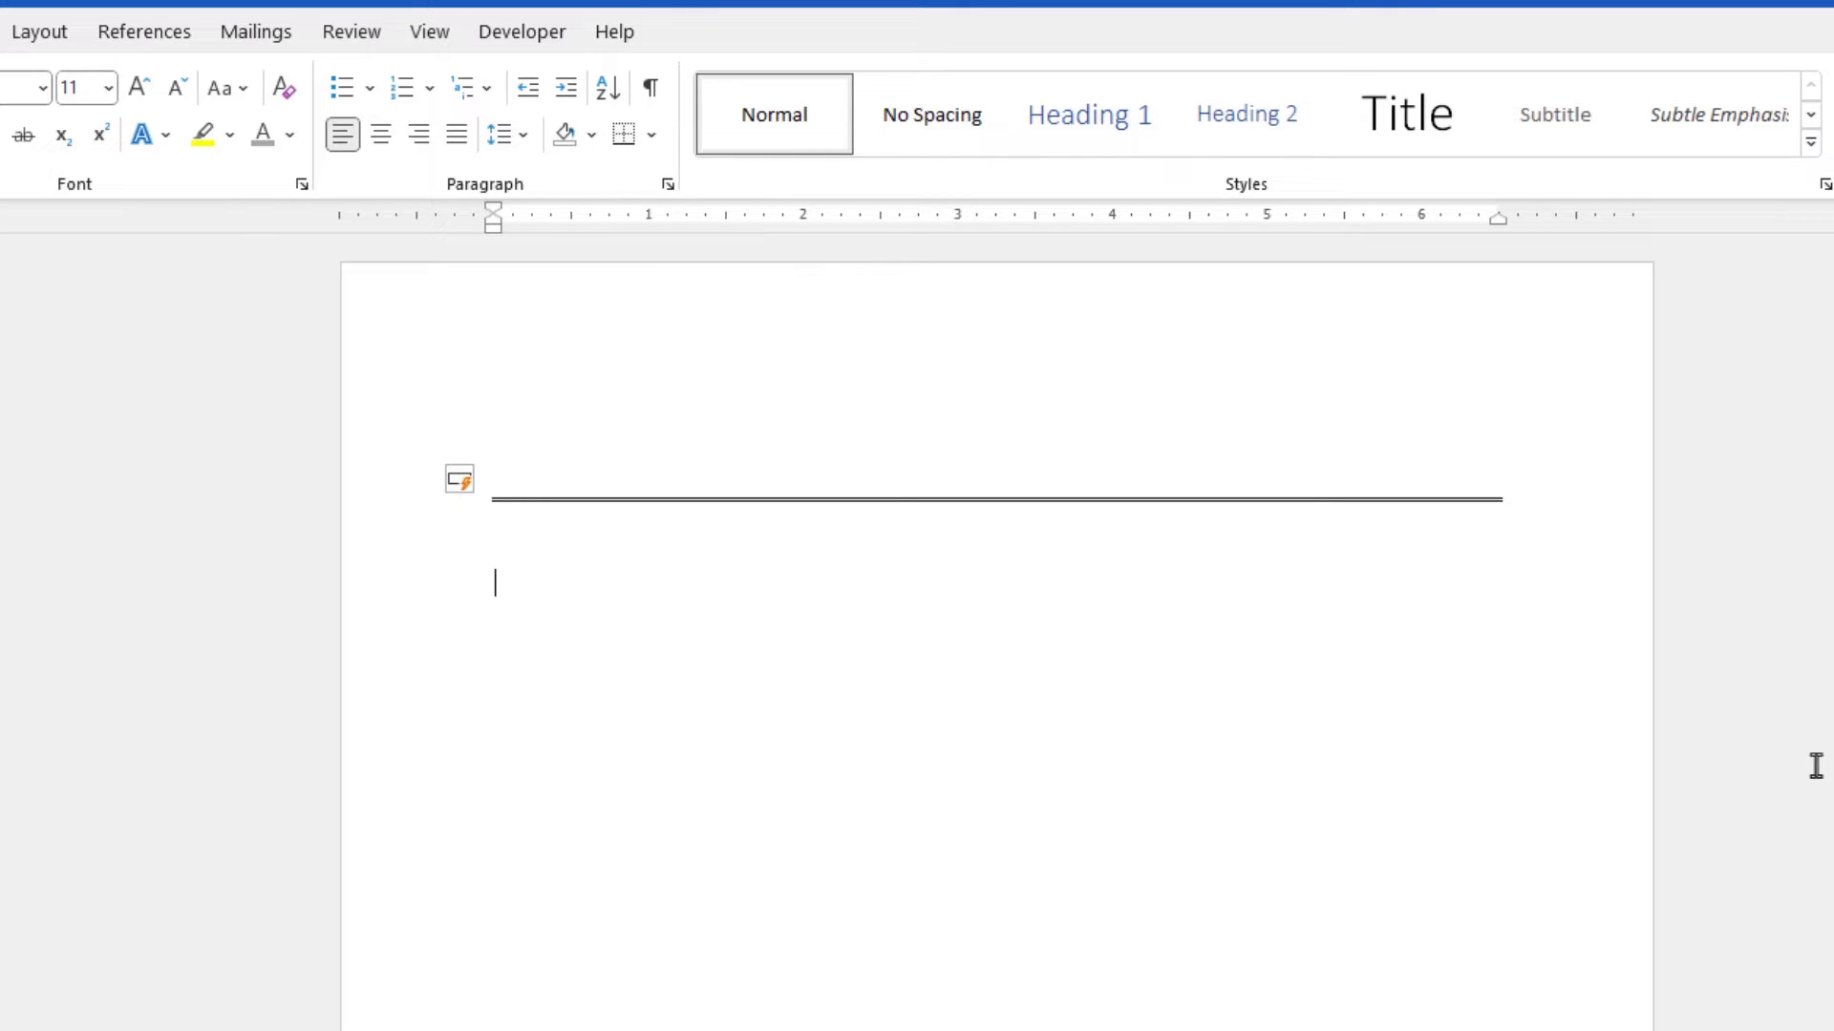
type("***")
key("Return")
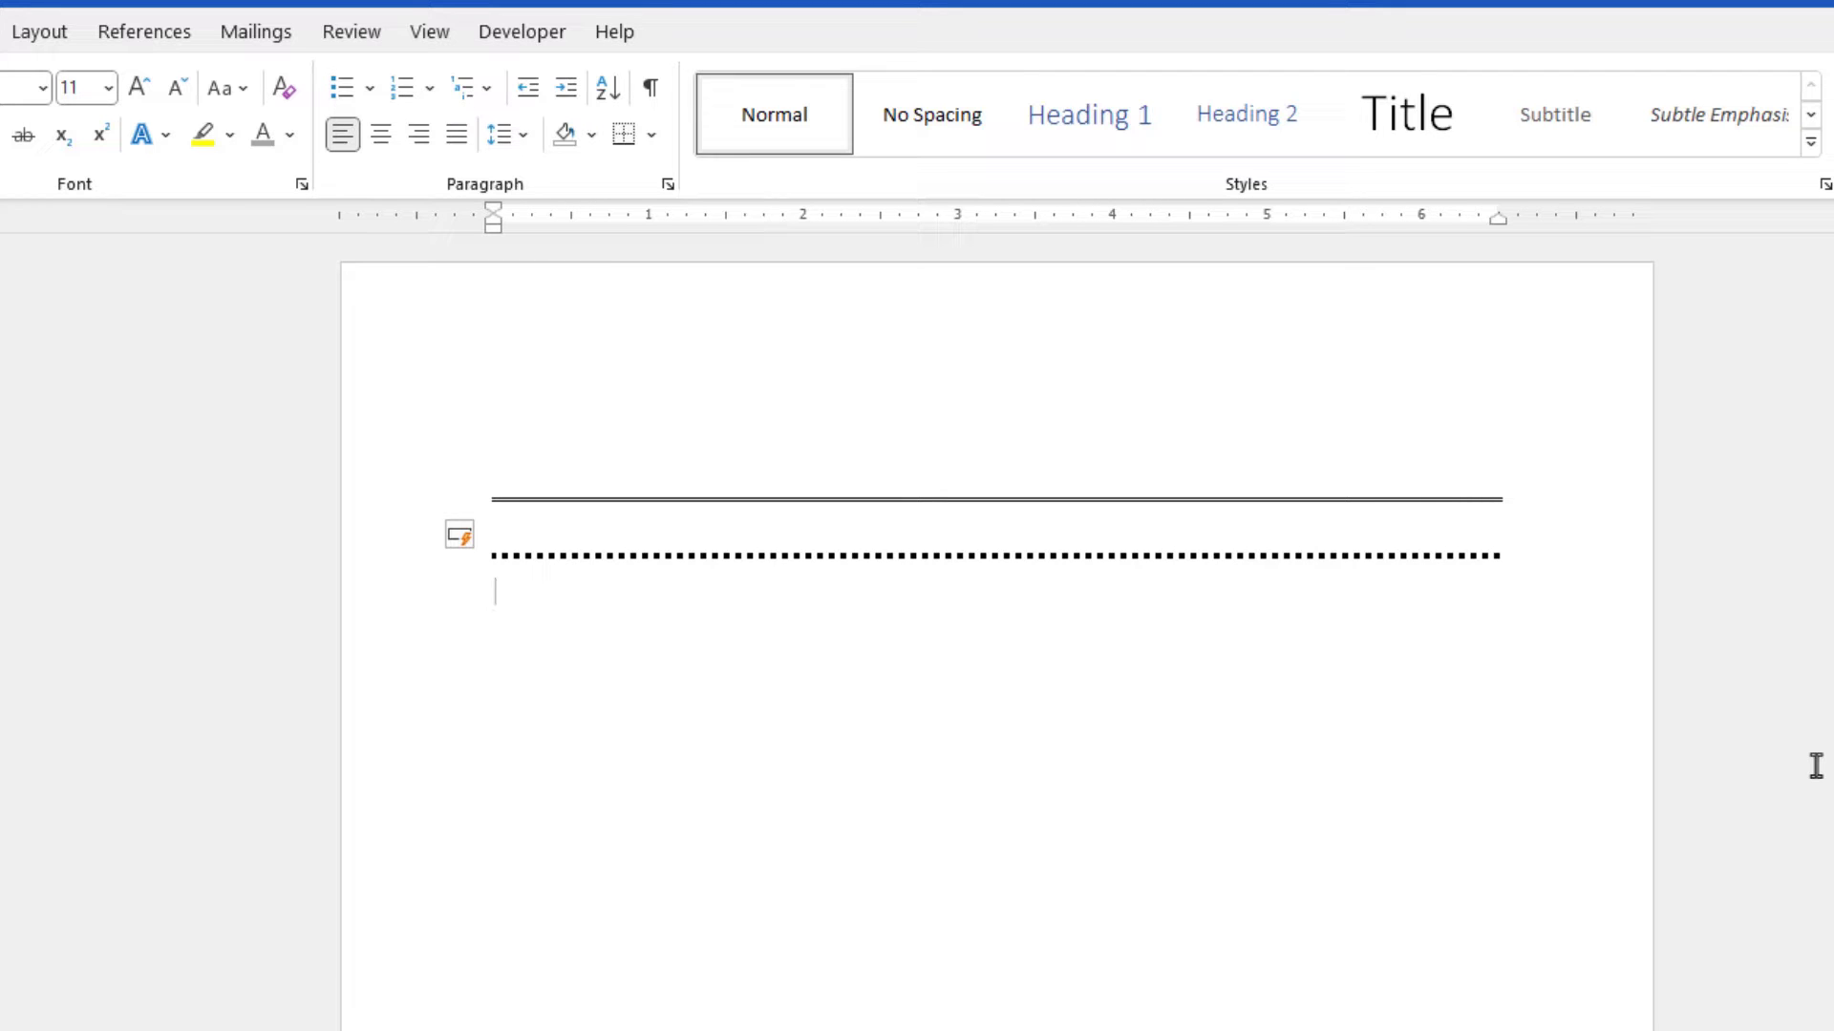
- Insert triple, thick and wavy border lines using the ###, ___ and ~~~ shortcuts
type("###")
key("Return")
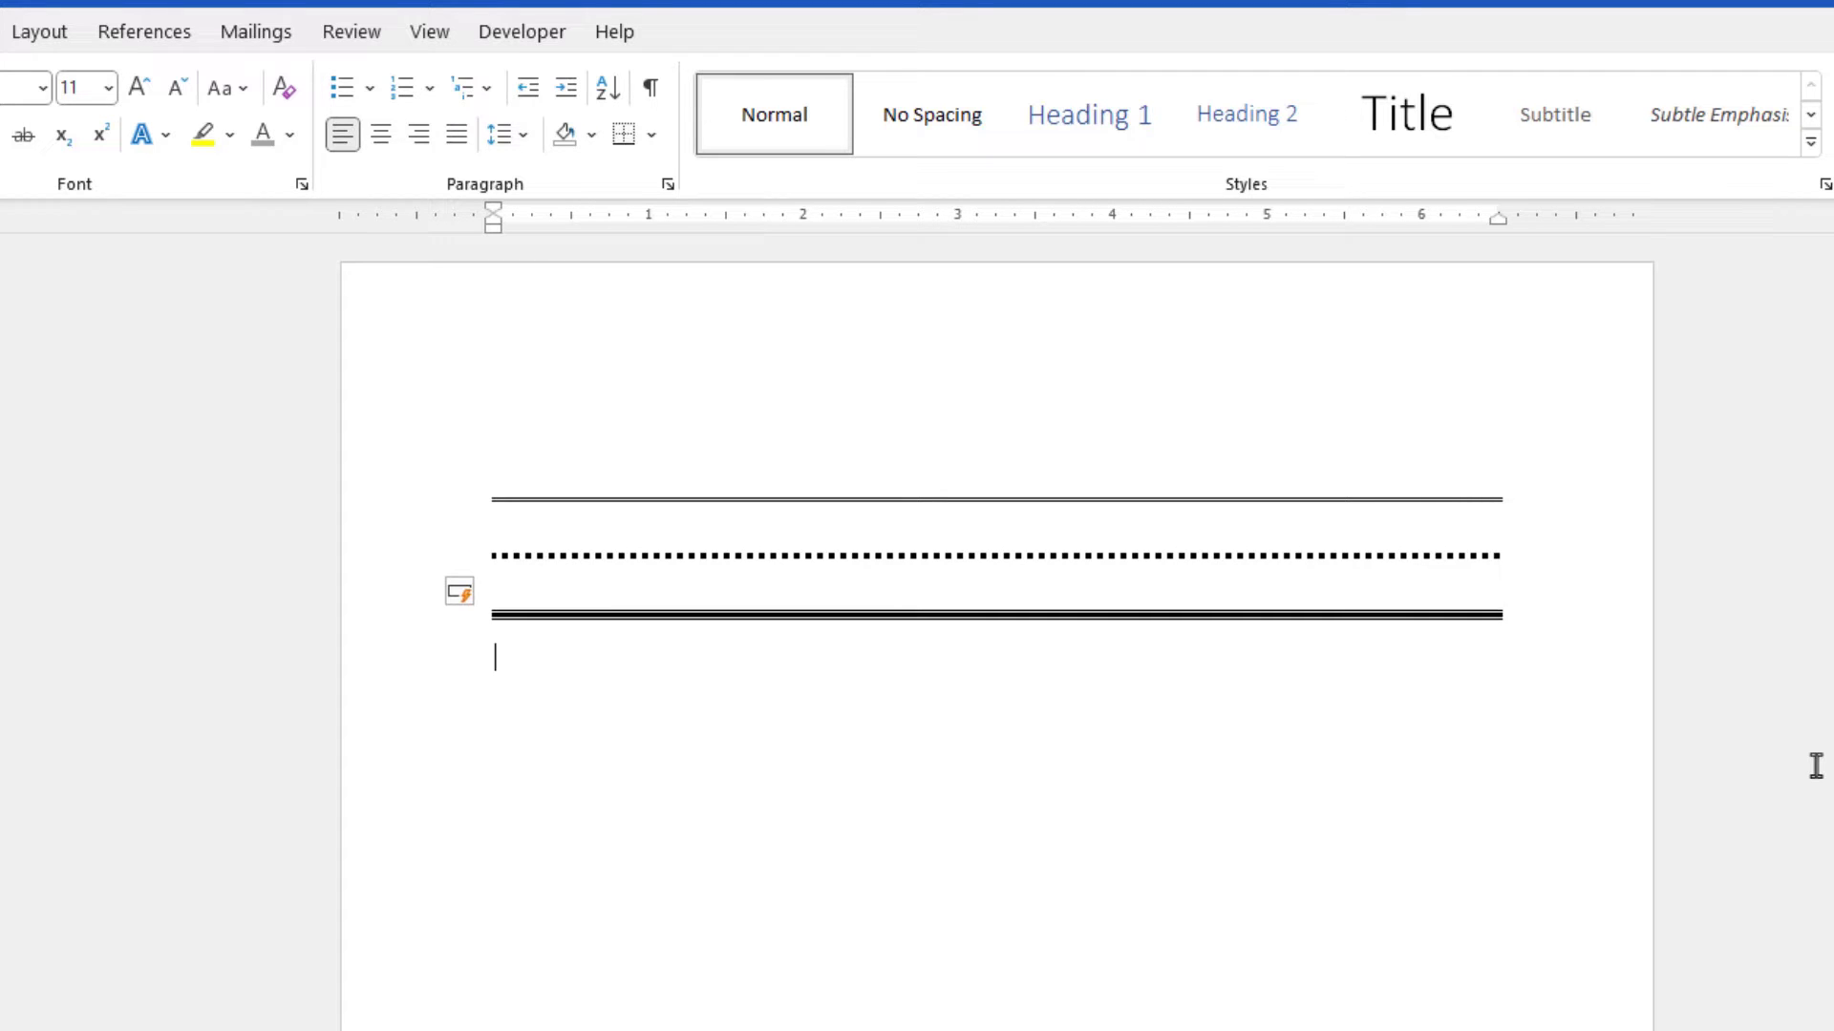
type("___")
key("Return")
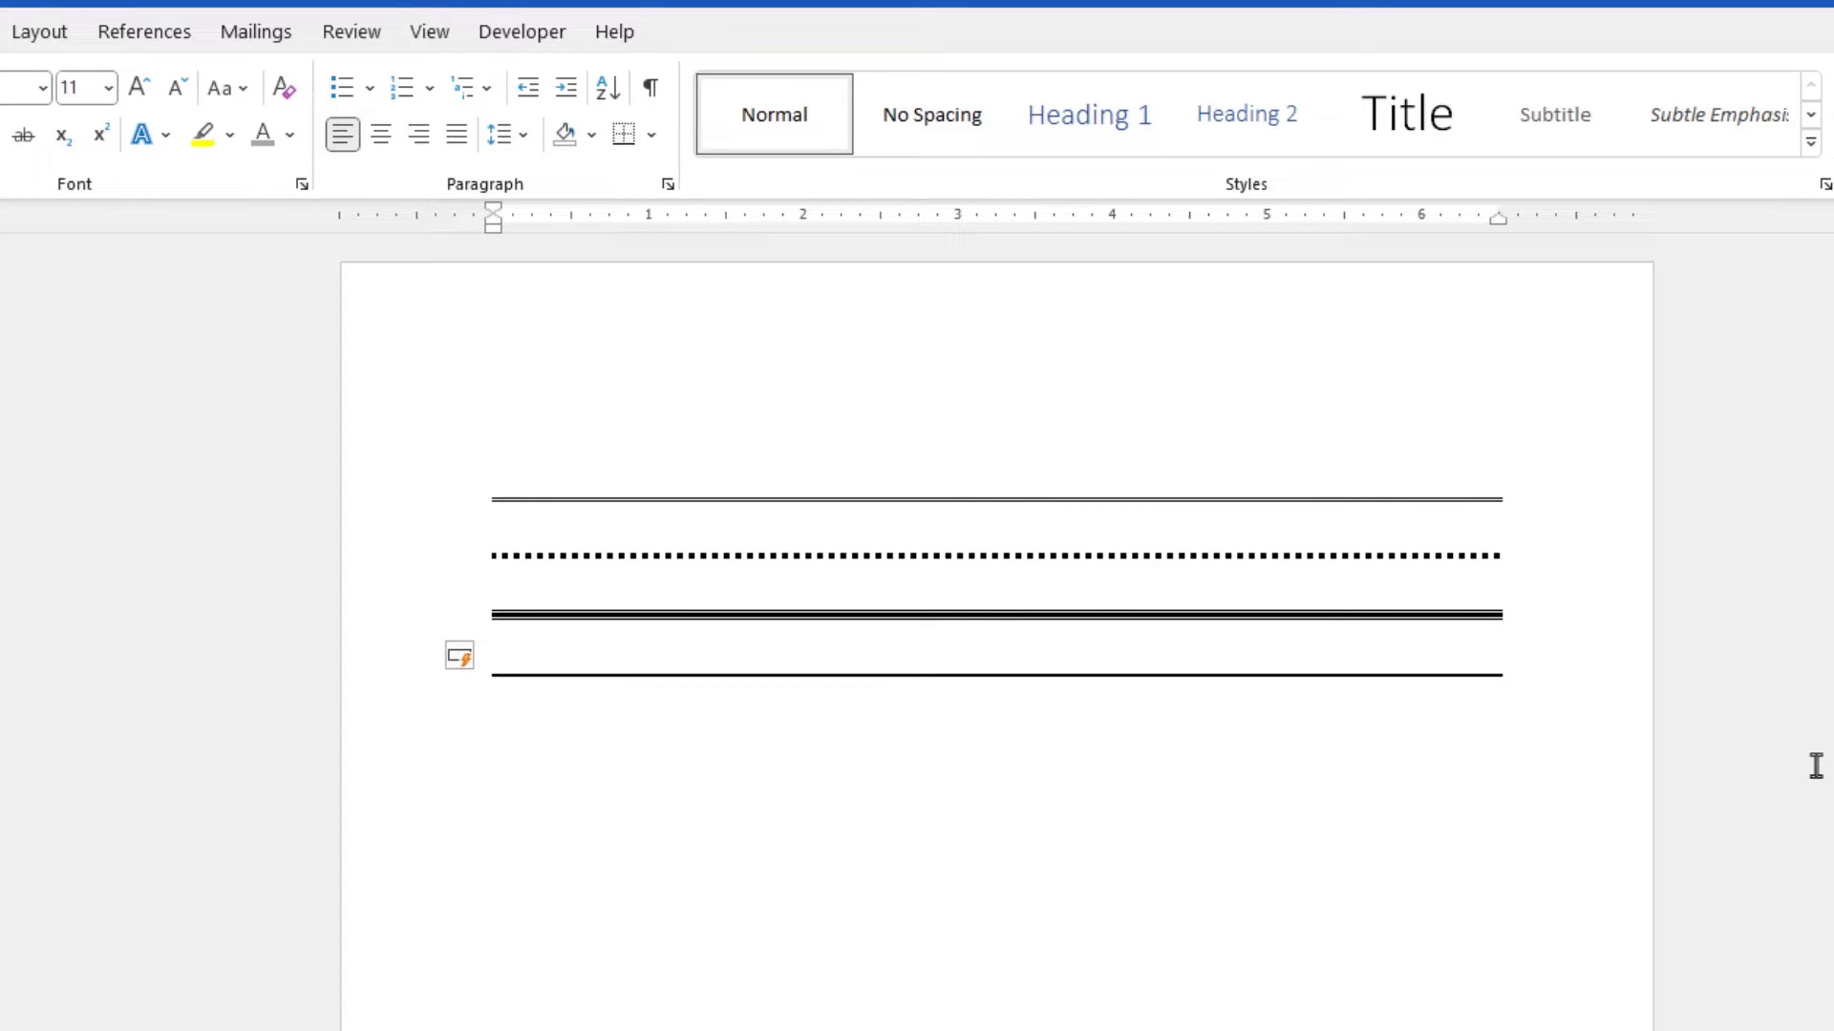
type("~~~")
key("Return")
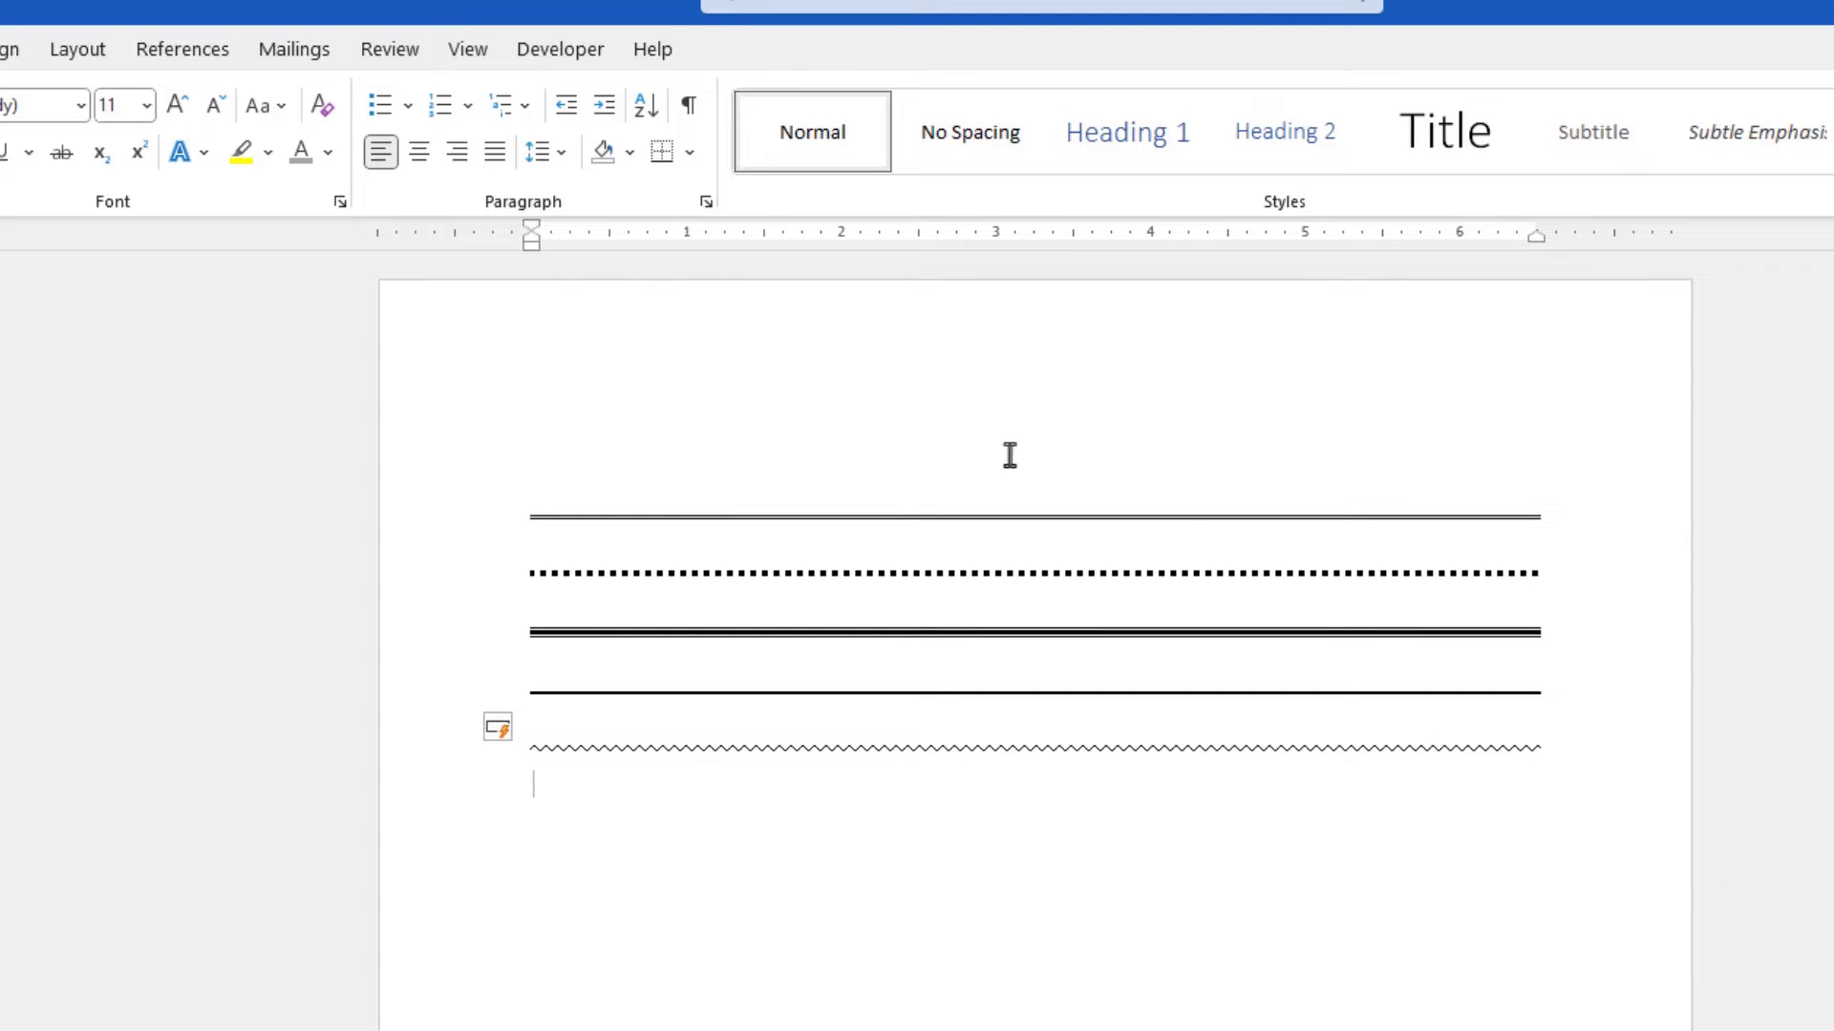
- Place the cursor at the top border line and apply No Border to remove it
left_click(550, 481)
left_click(690, 153)
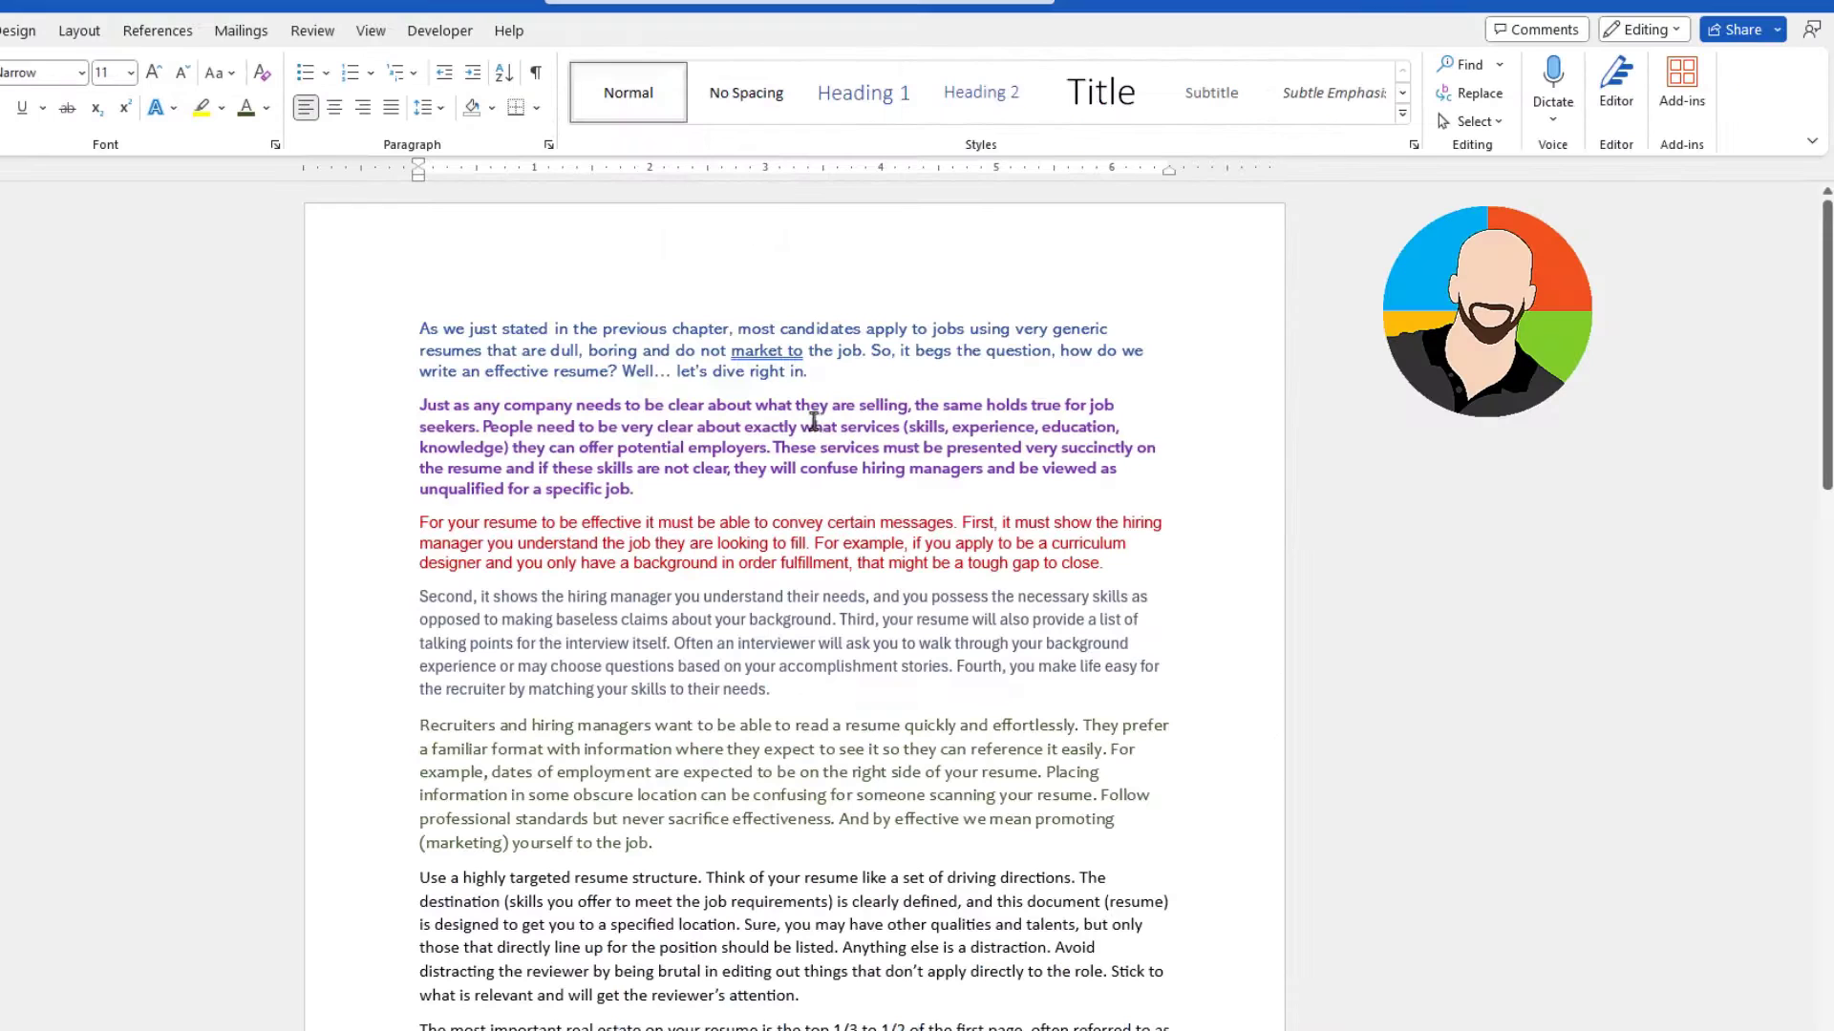
left_click(812, 422)
- Open the Reveal Formatting pane and inspect the formatting of the word 'very' in the first paragraph
key("shift+F1")
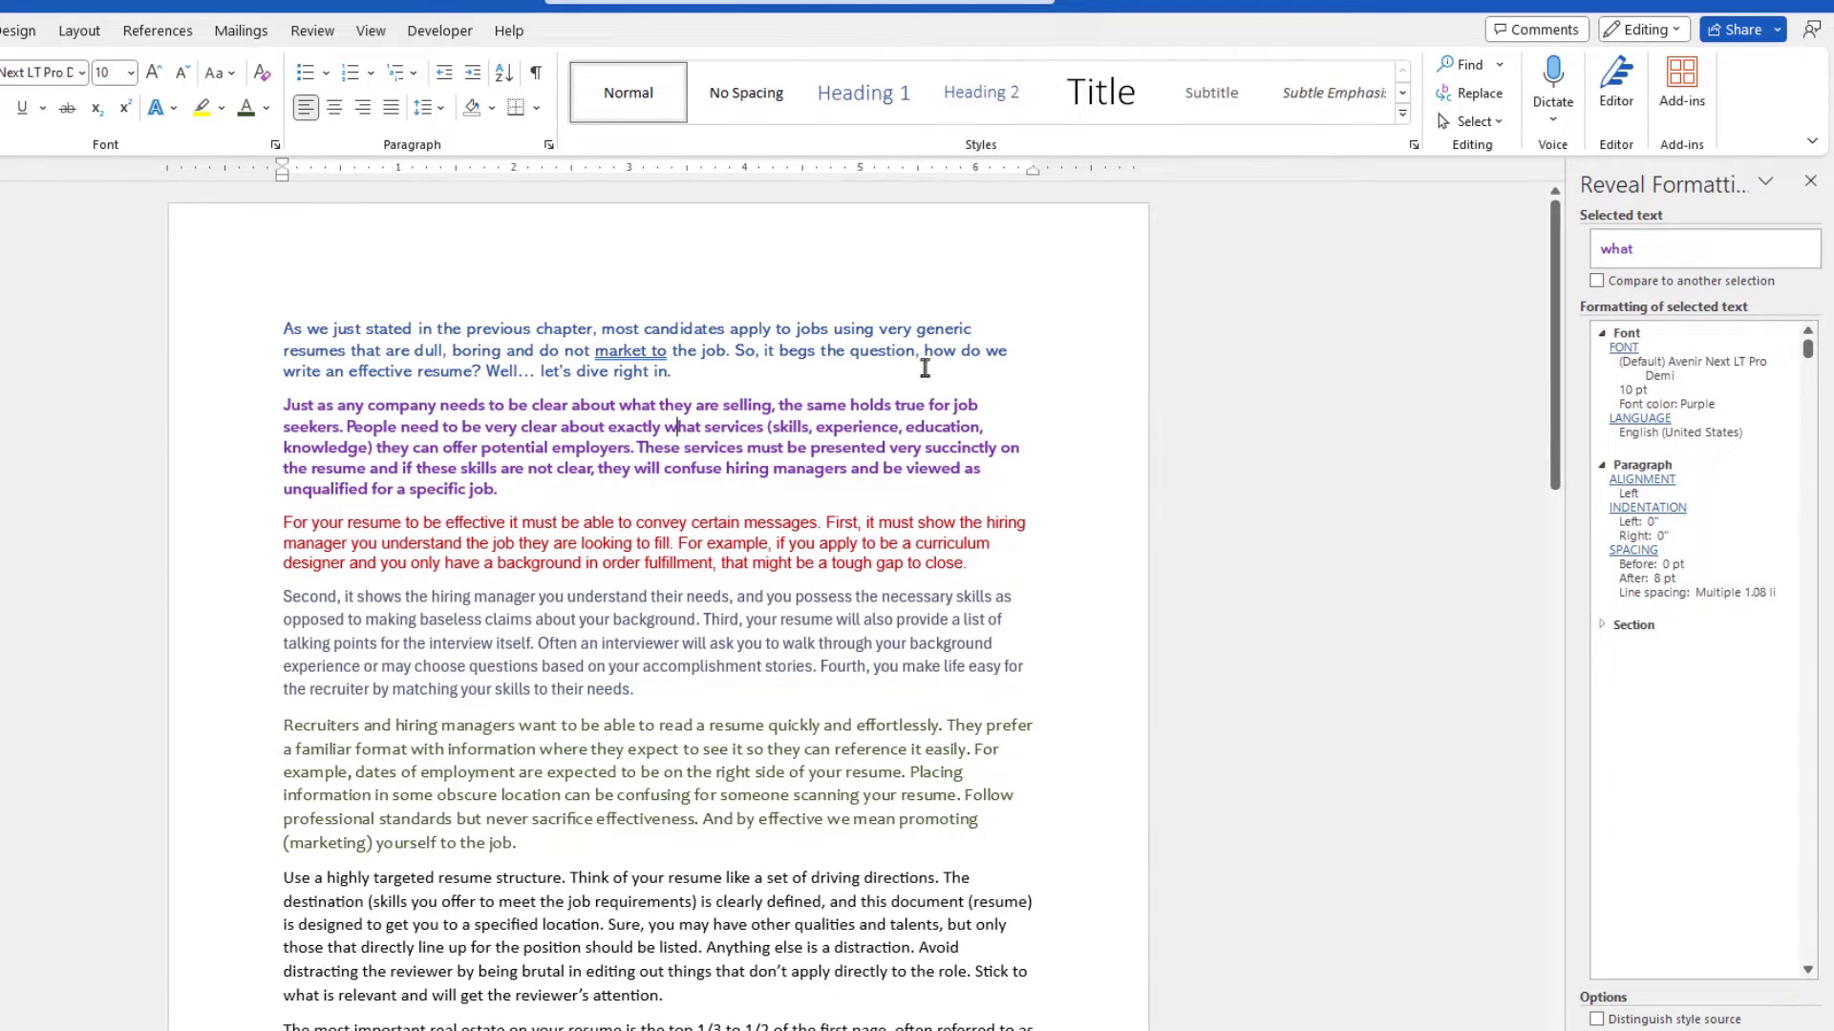
left_click(889, 328)
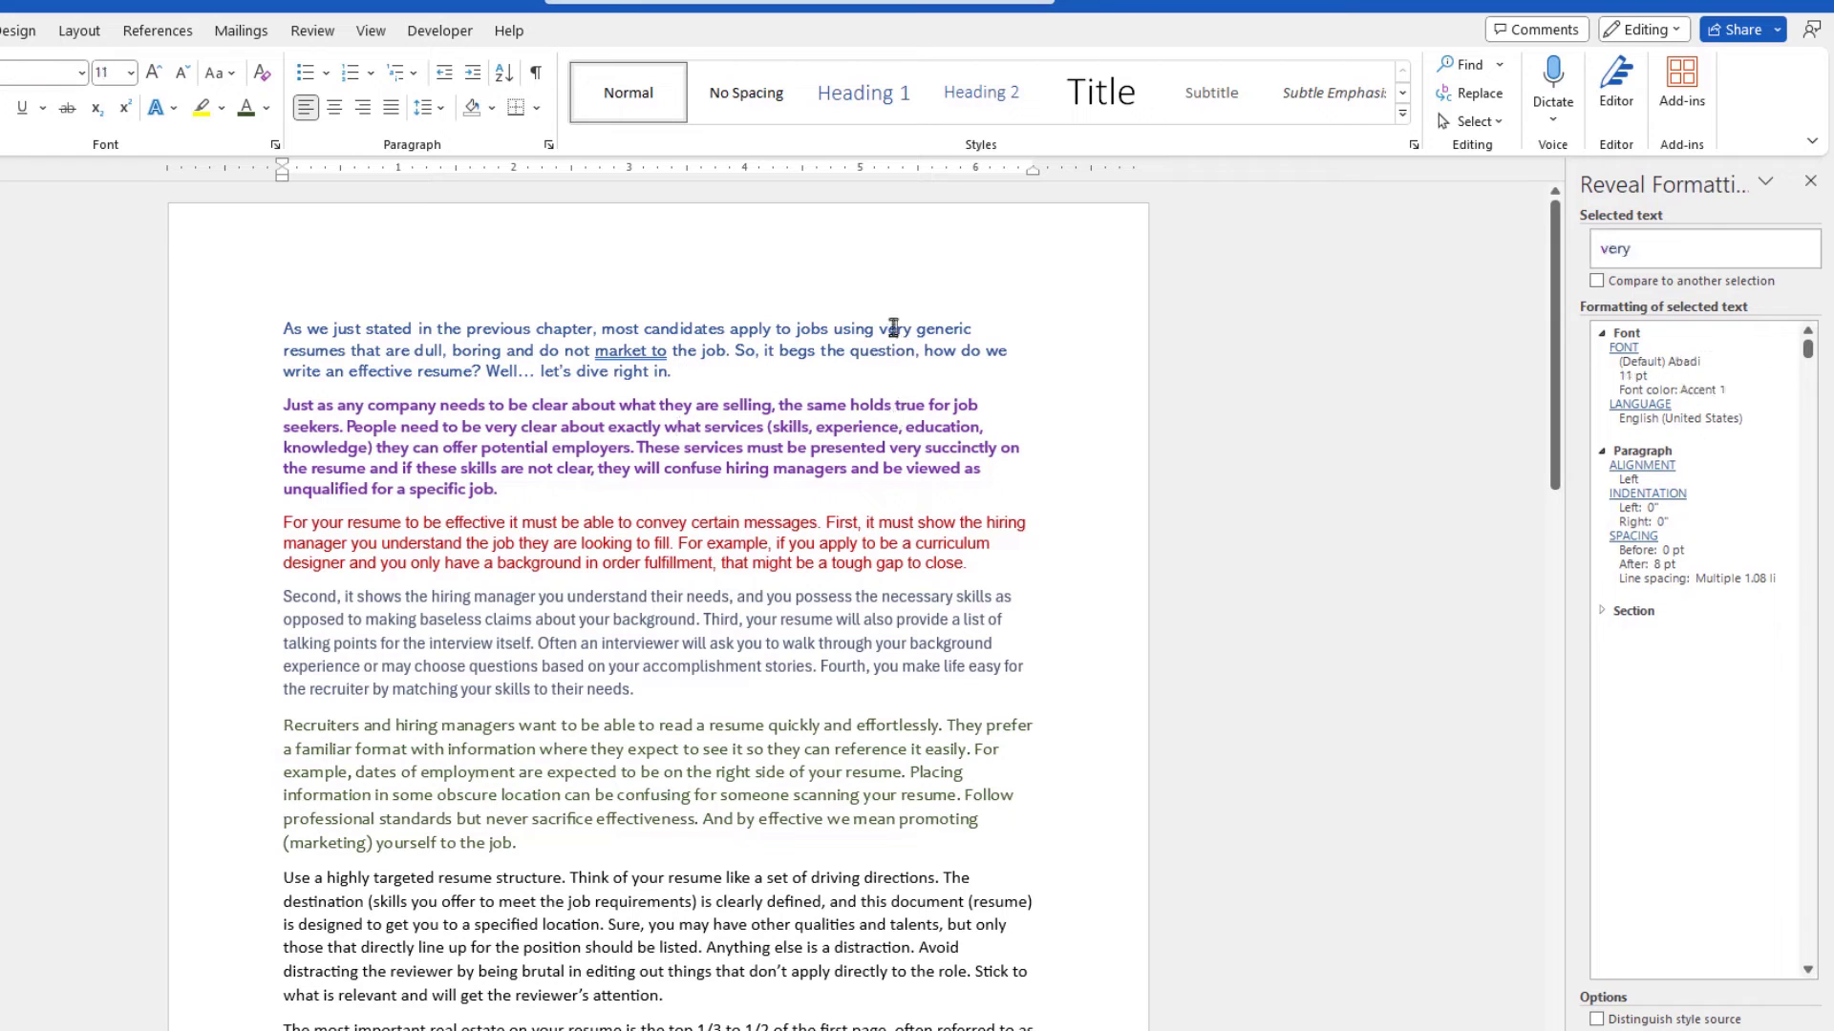
- Inspect the formatting of text in the other paragraphs with the Reveal Formatting pane
left_click(865, 405)
left_click(833, 522)
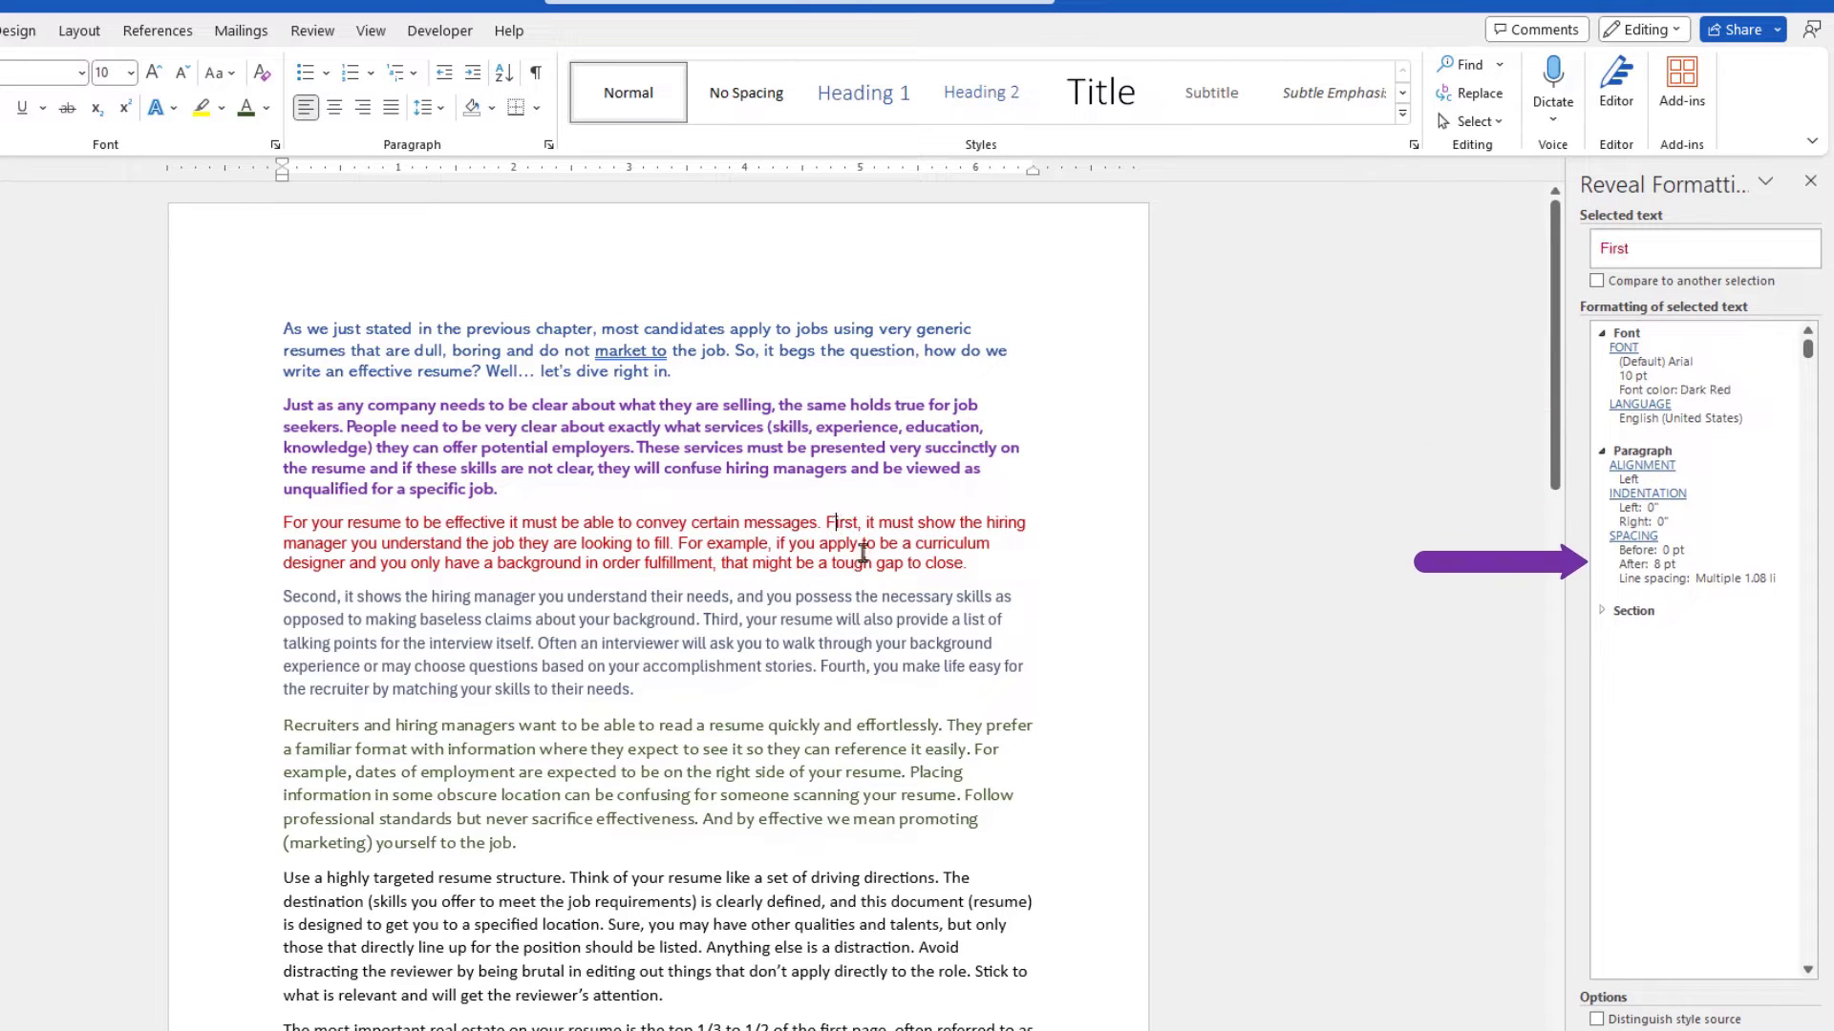
left_click(831, 596)
left_click(896, 730)
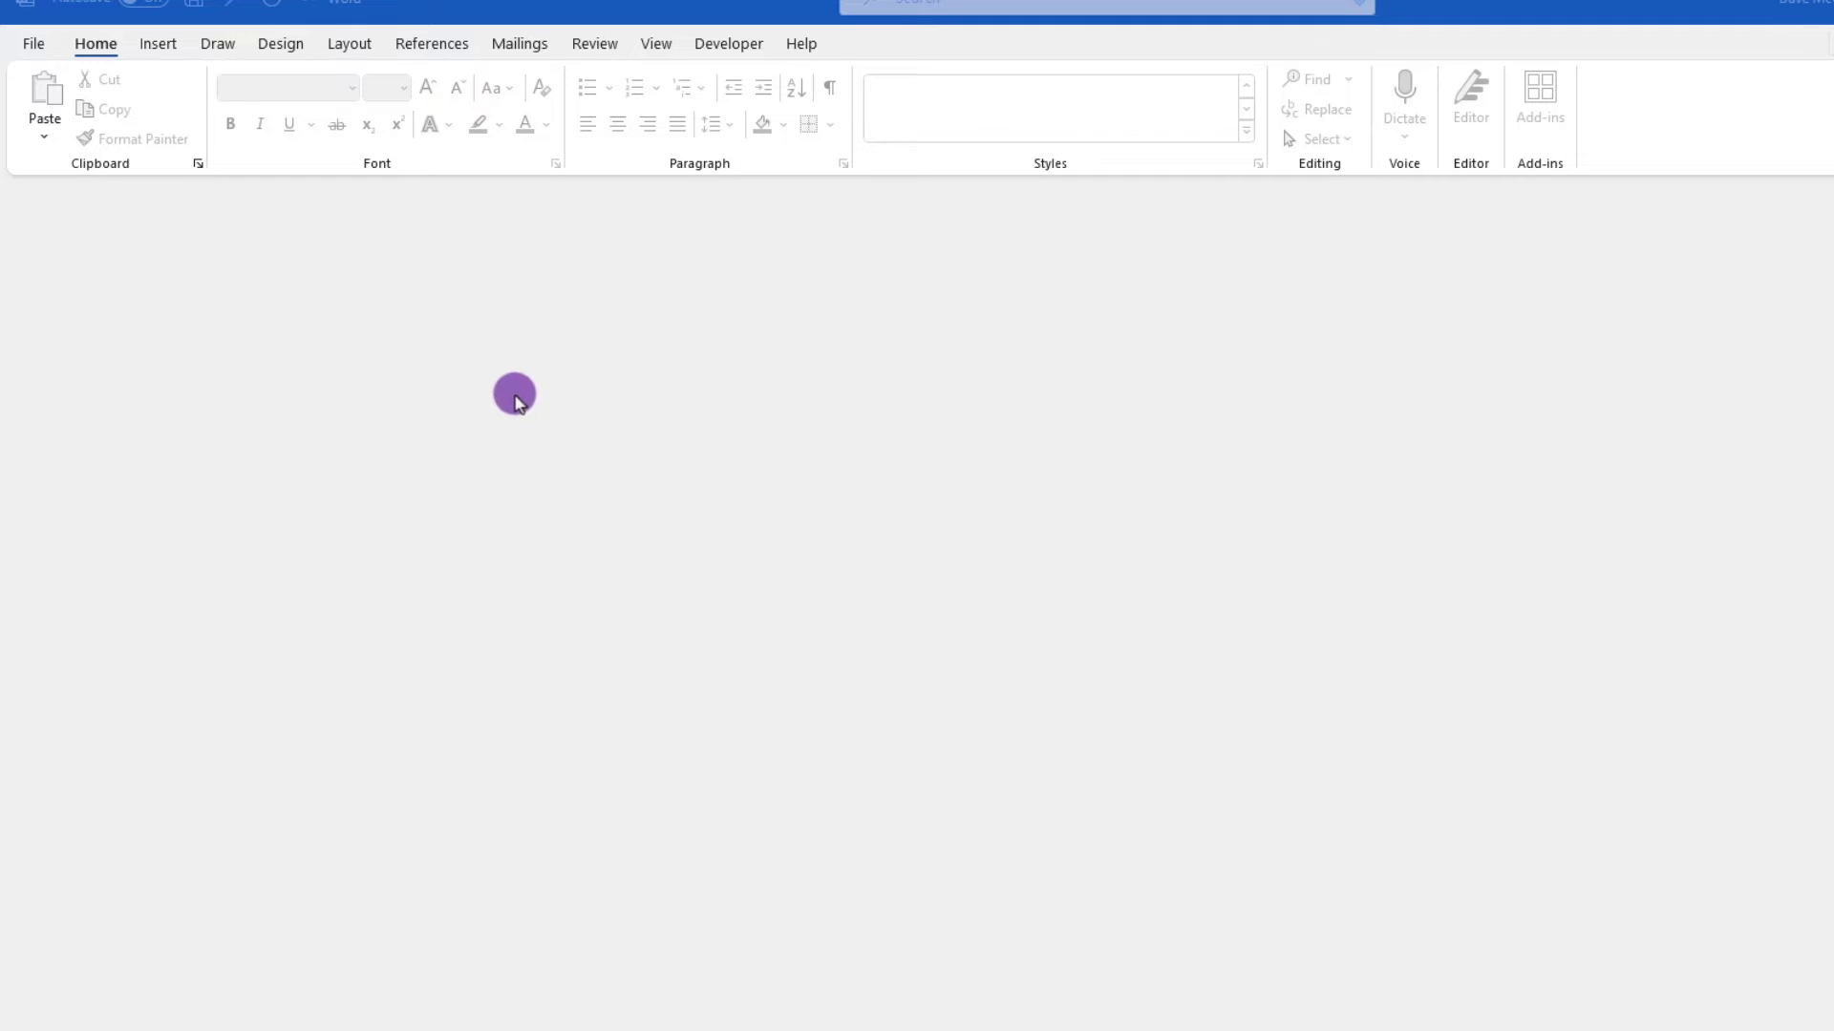
- Open the PDF 'Sample Doc for YT vids PDF' and accept converting it into an editable Word document
left_click(33, 43)
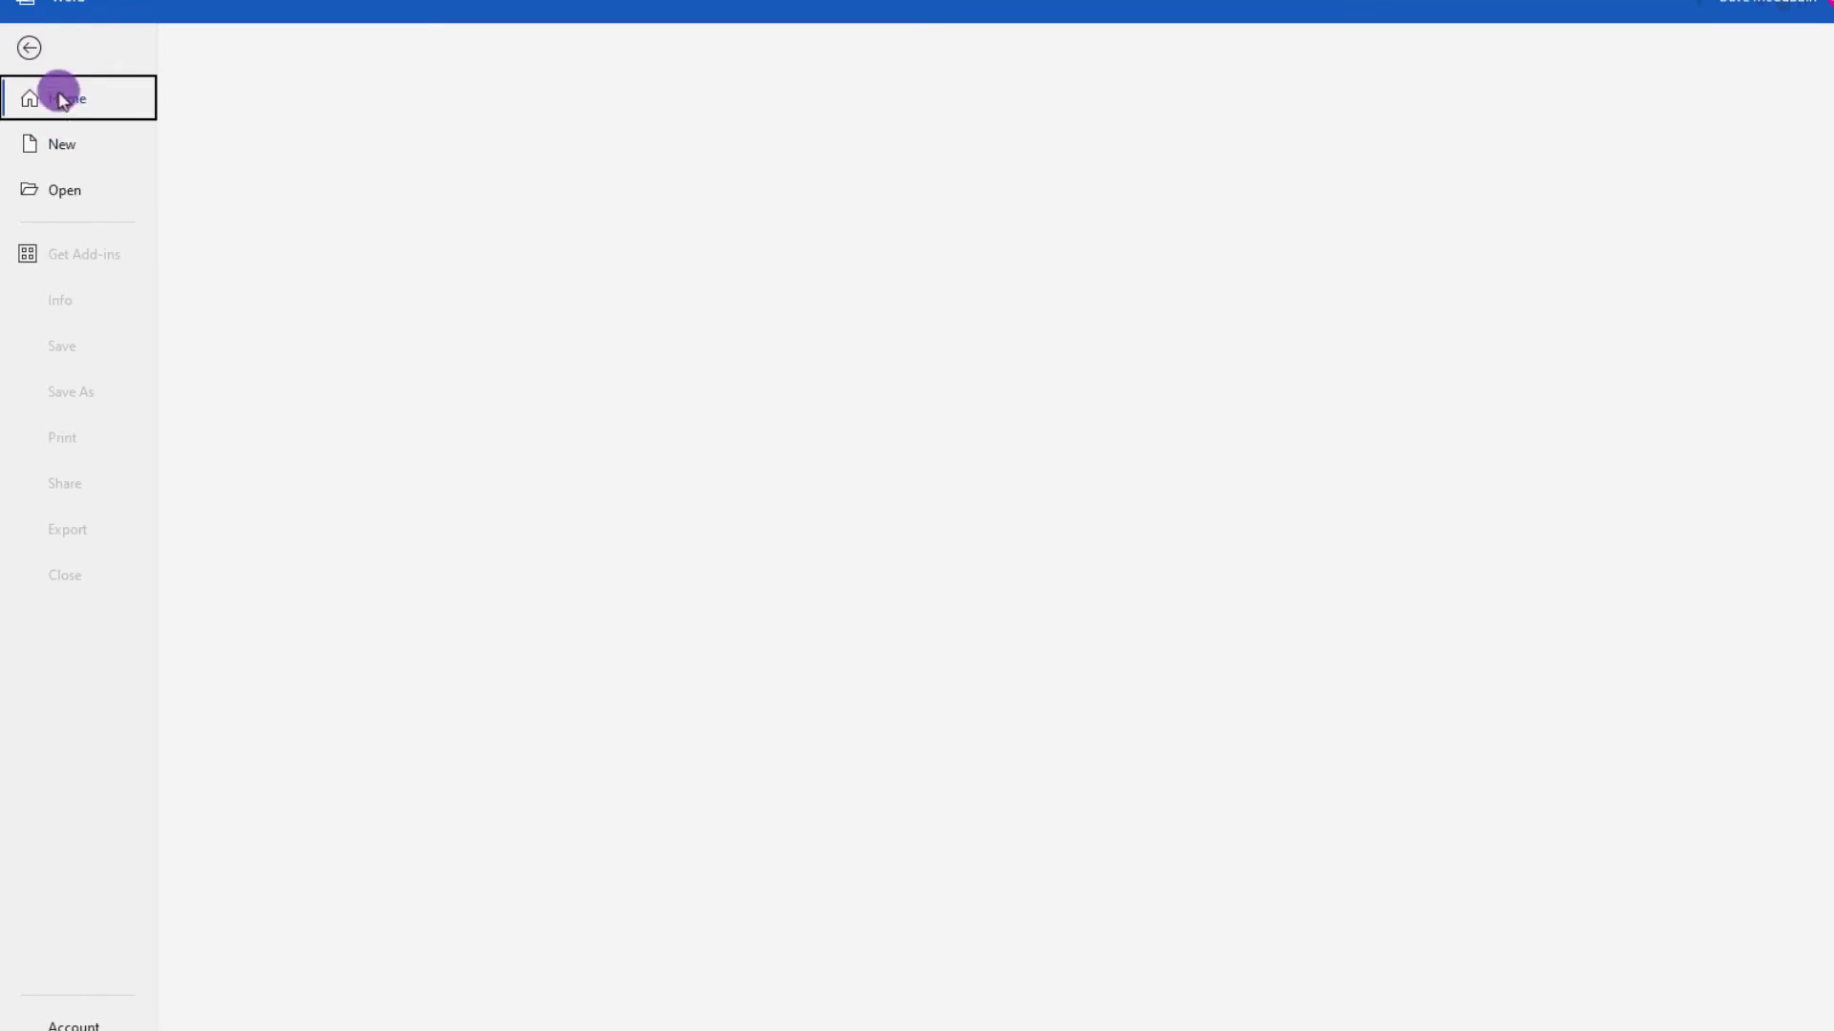
left_click(63, 190)
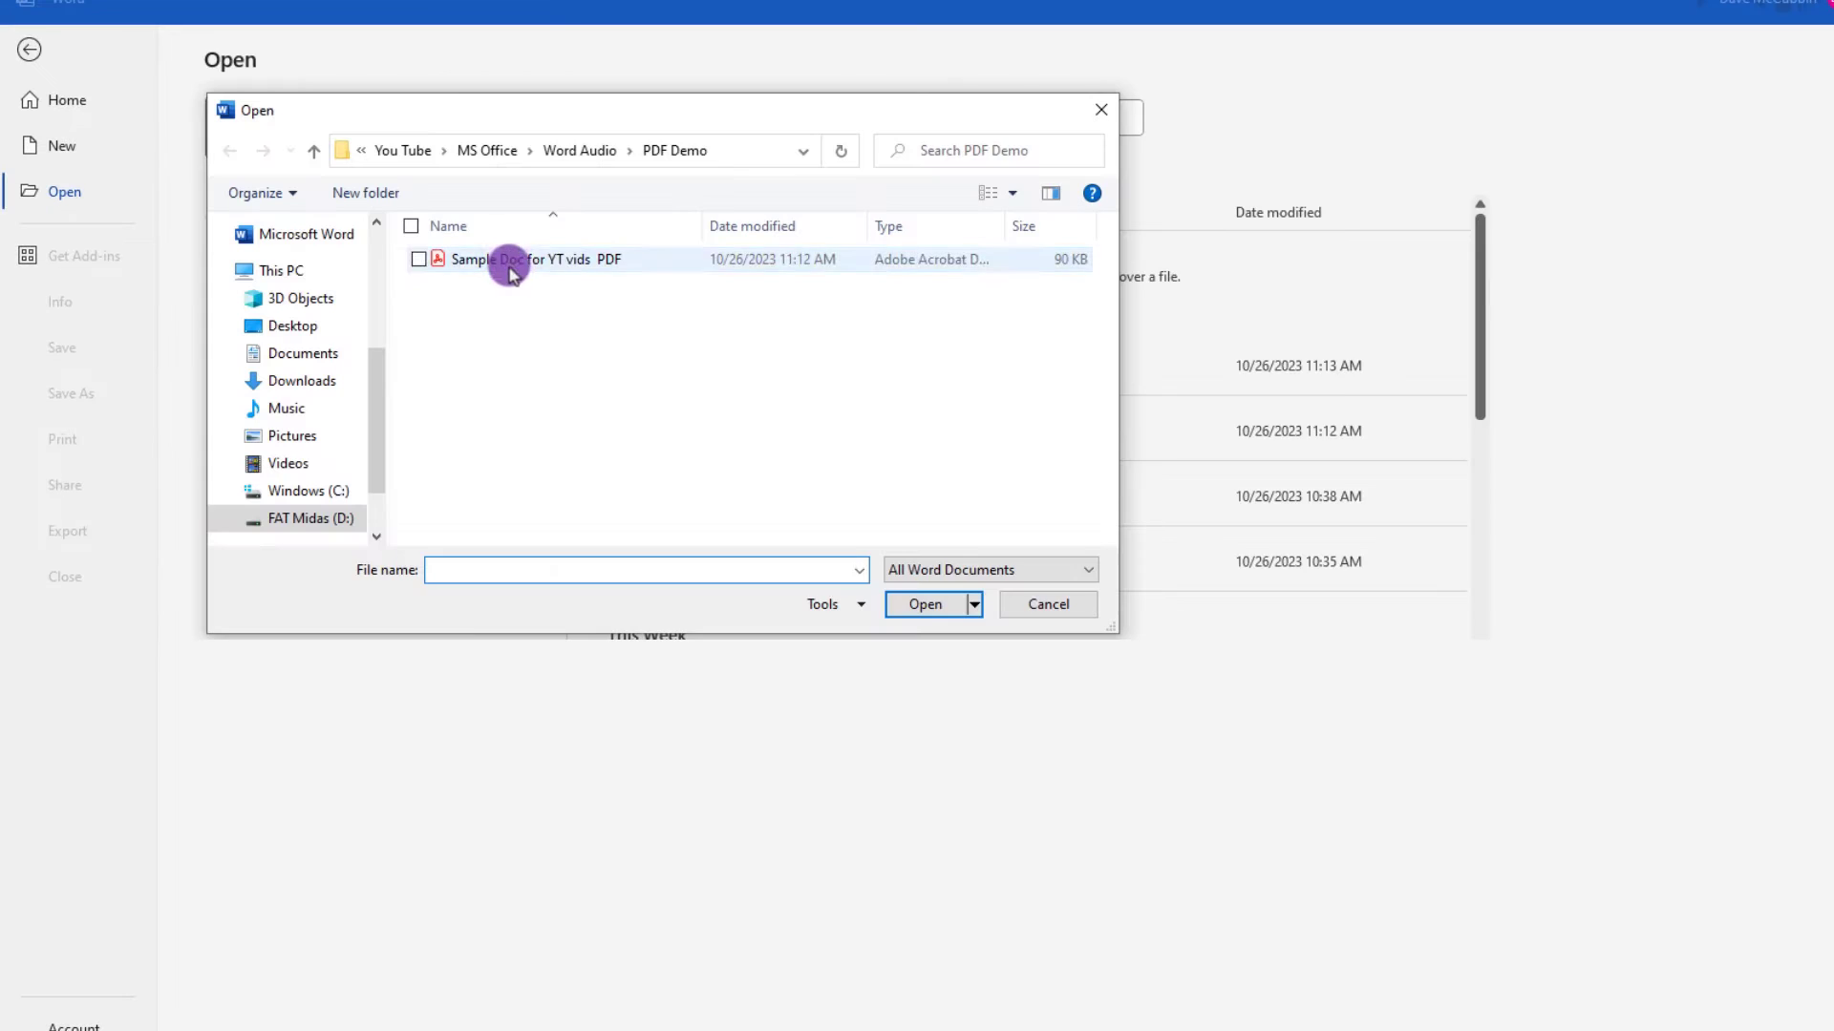
left_click(510, 261)
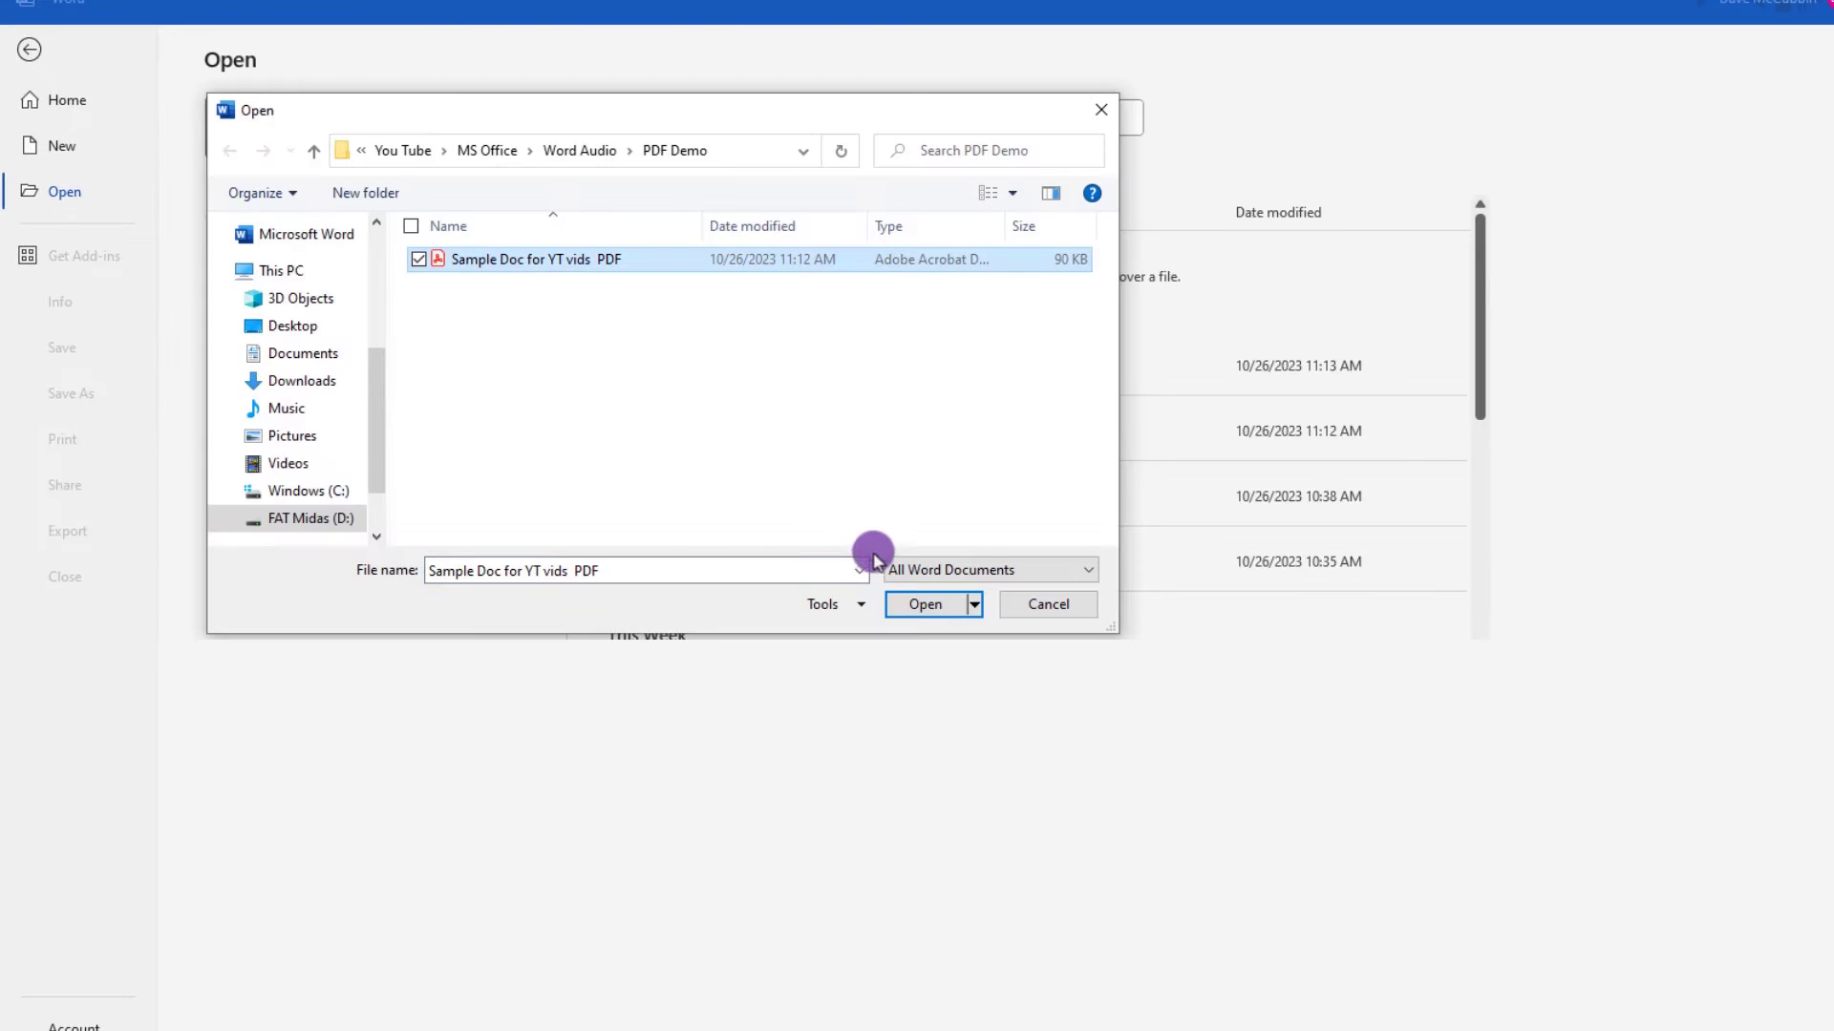
left_click(925, 605)
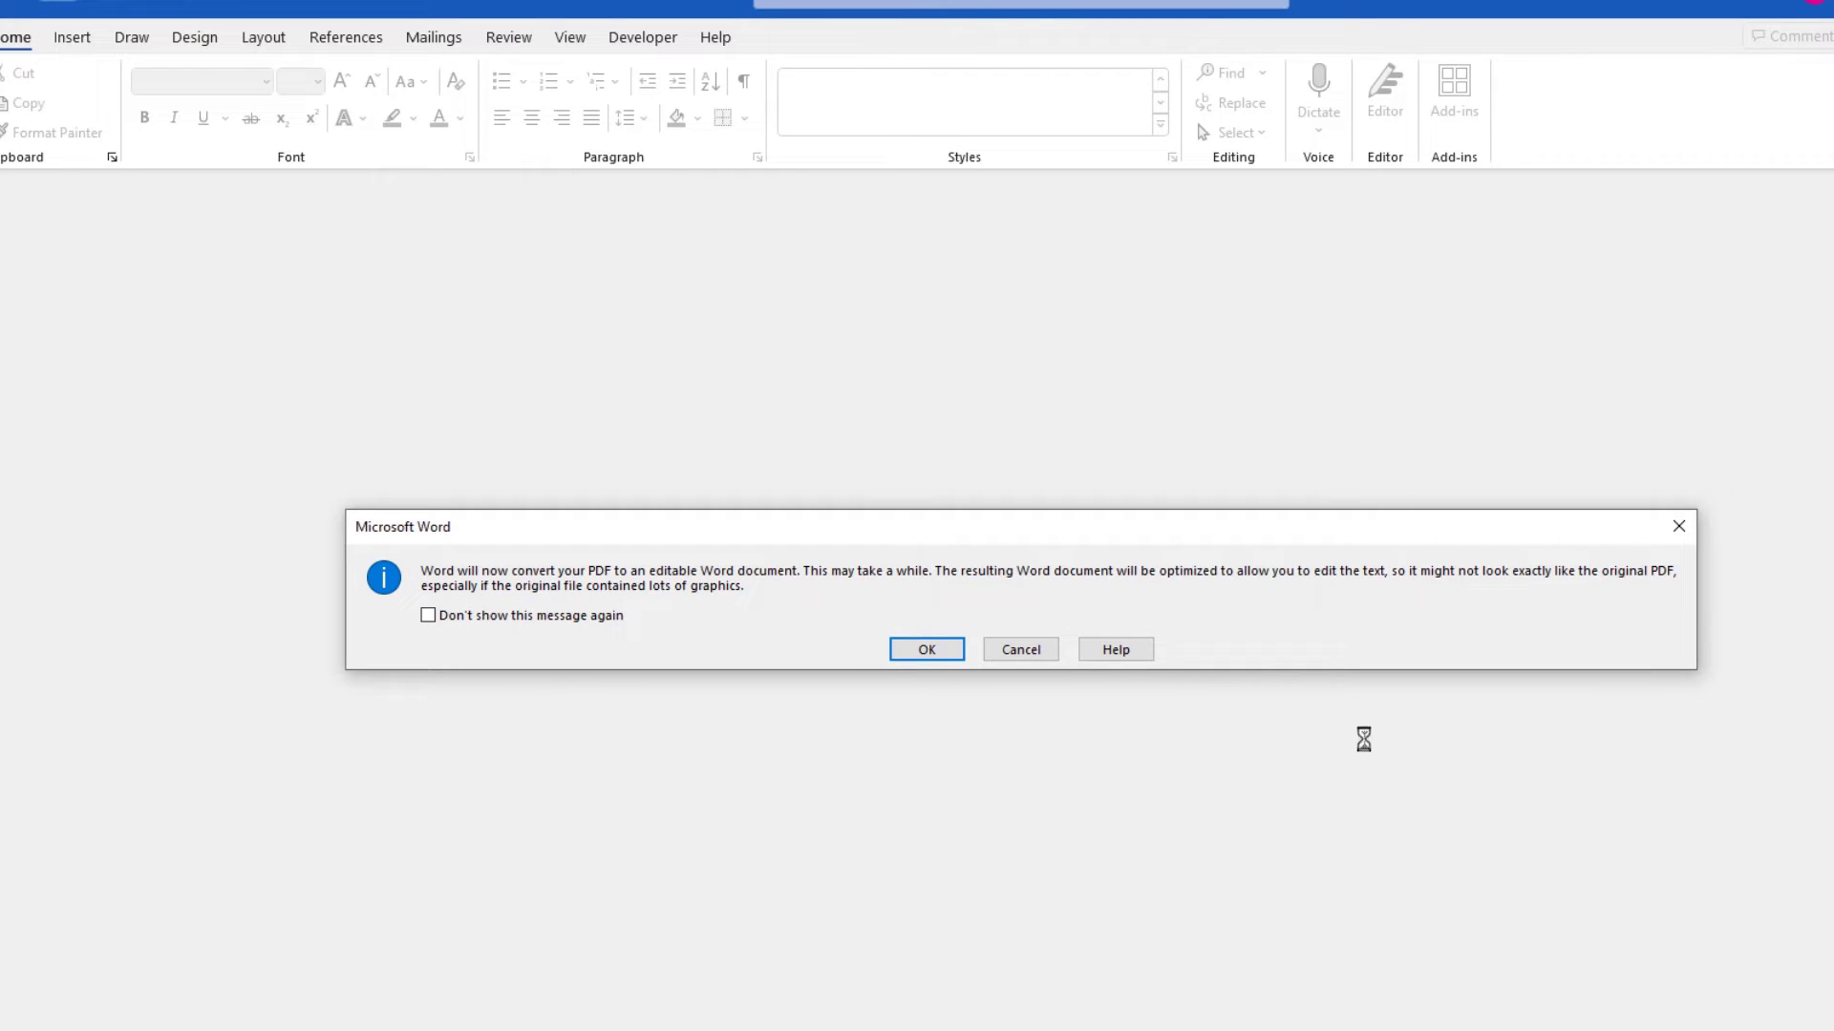
left_click(926, 653)
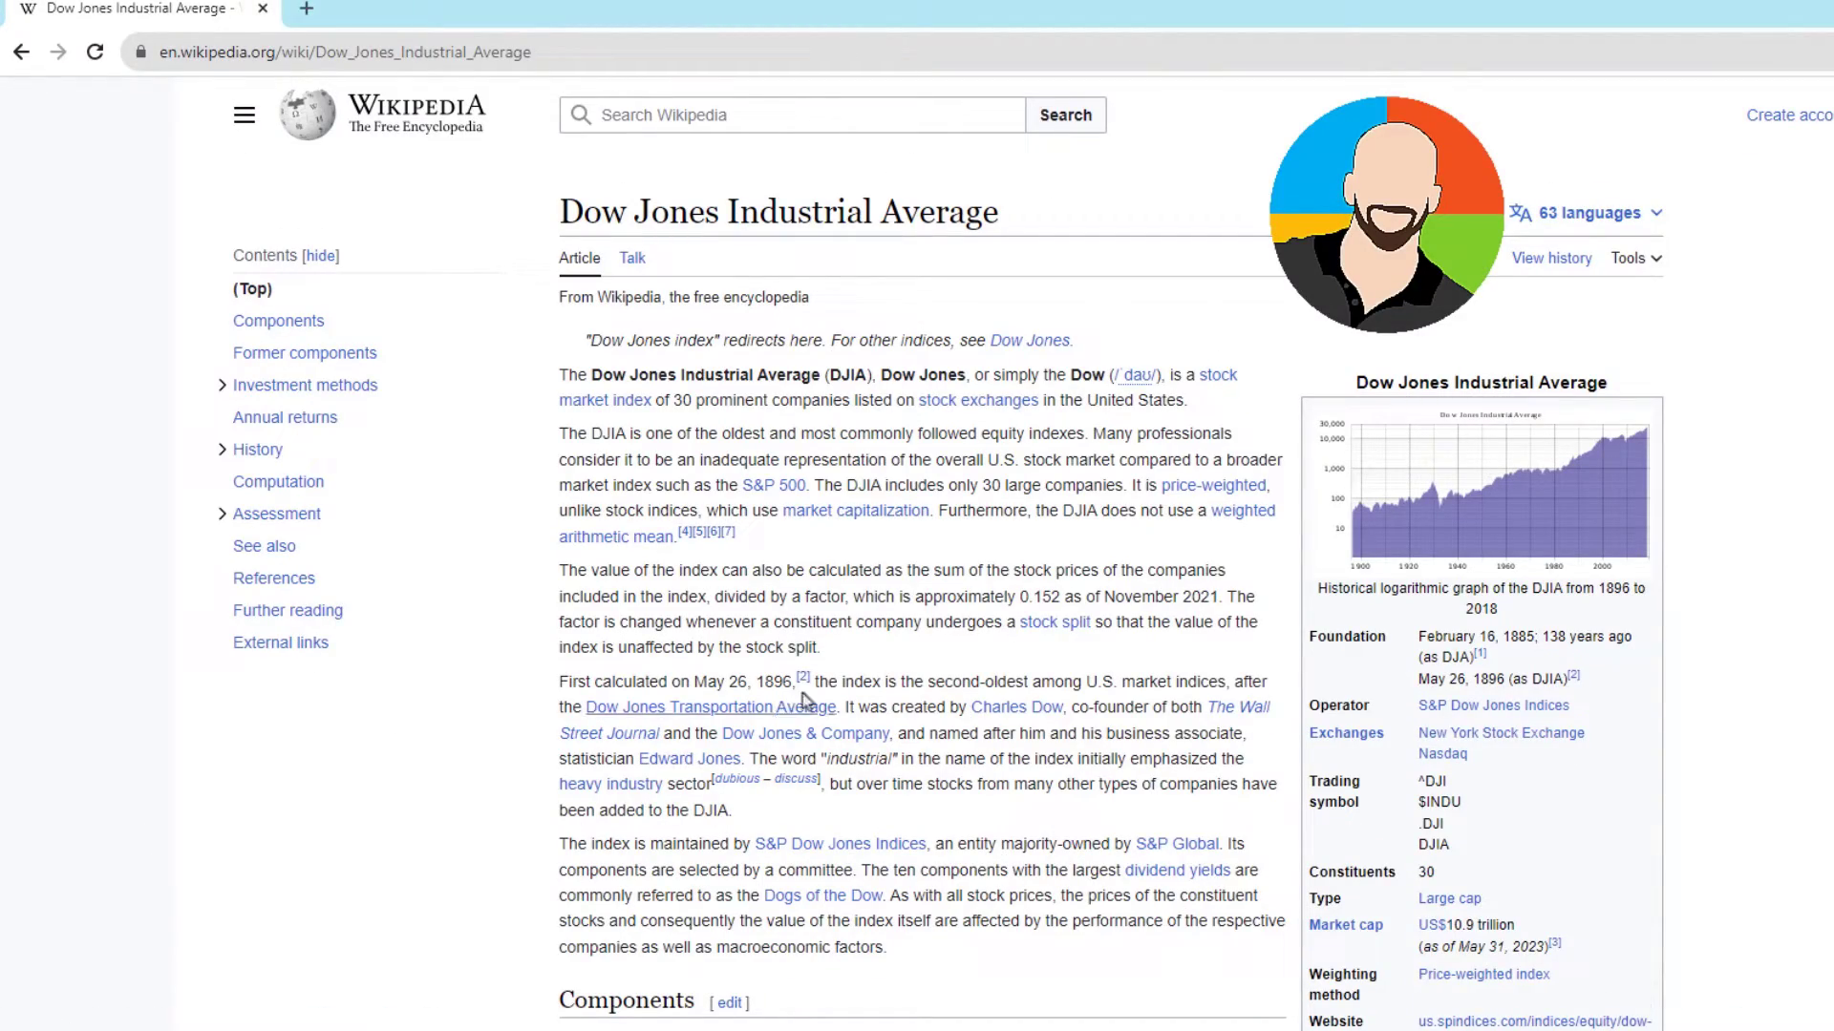
- Copy the first two paragraphs of the Dow Jones Wikipedia article in the browser and paste them into the blank Word document
left_click_drag(733, 517, 560, 374)
key("ctrl+c")
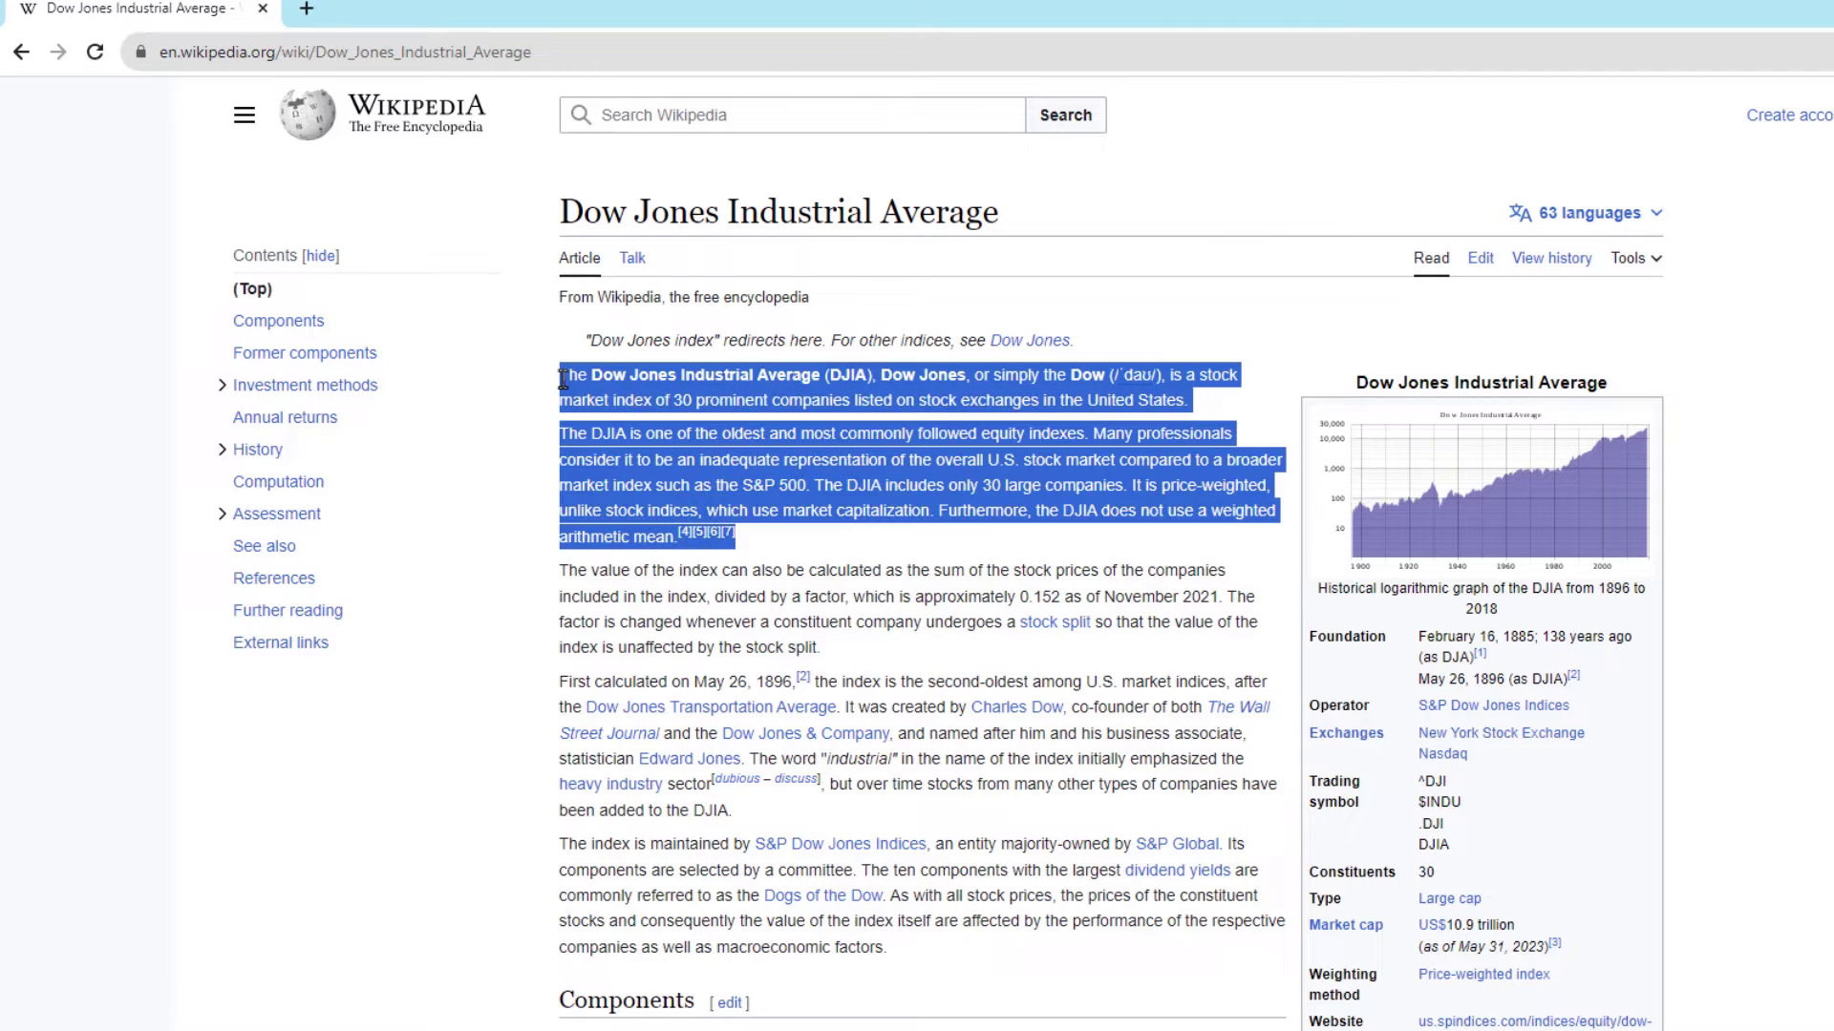
right_click(584, 376)
left_click(621, 396)
left_click(785, 1029)
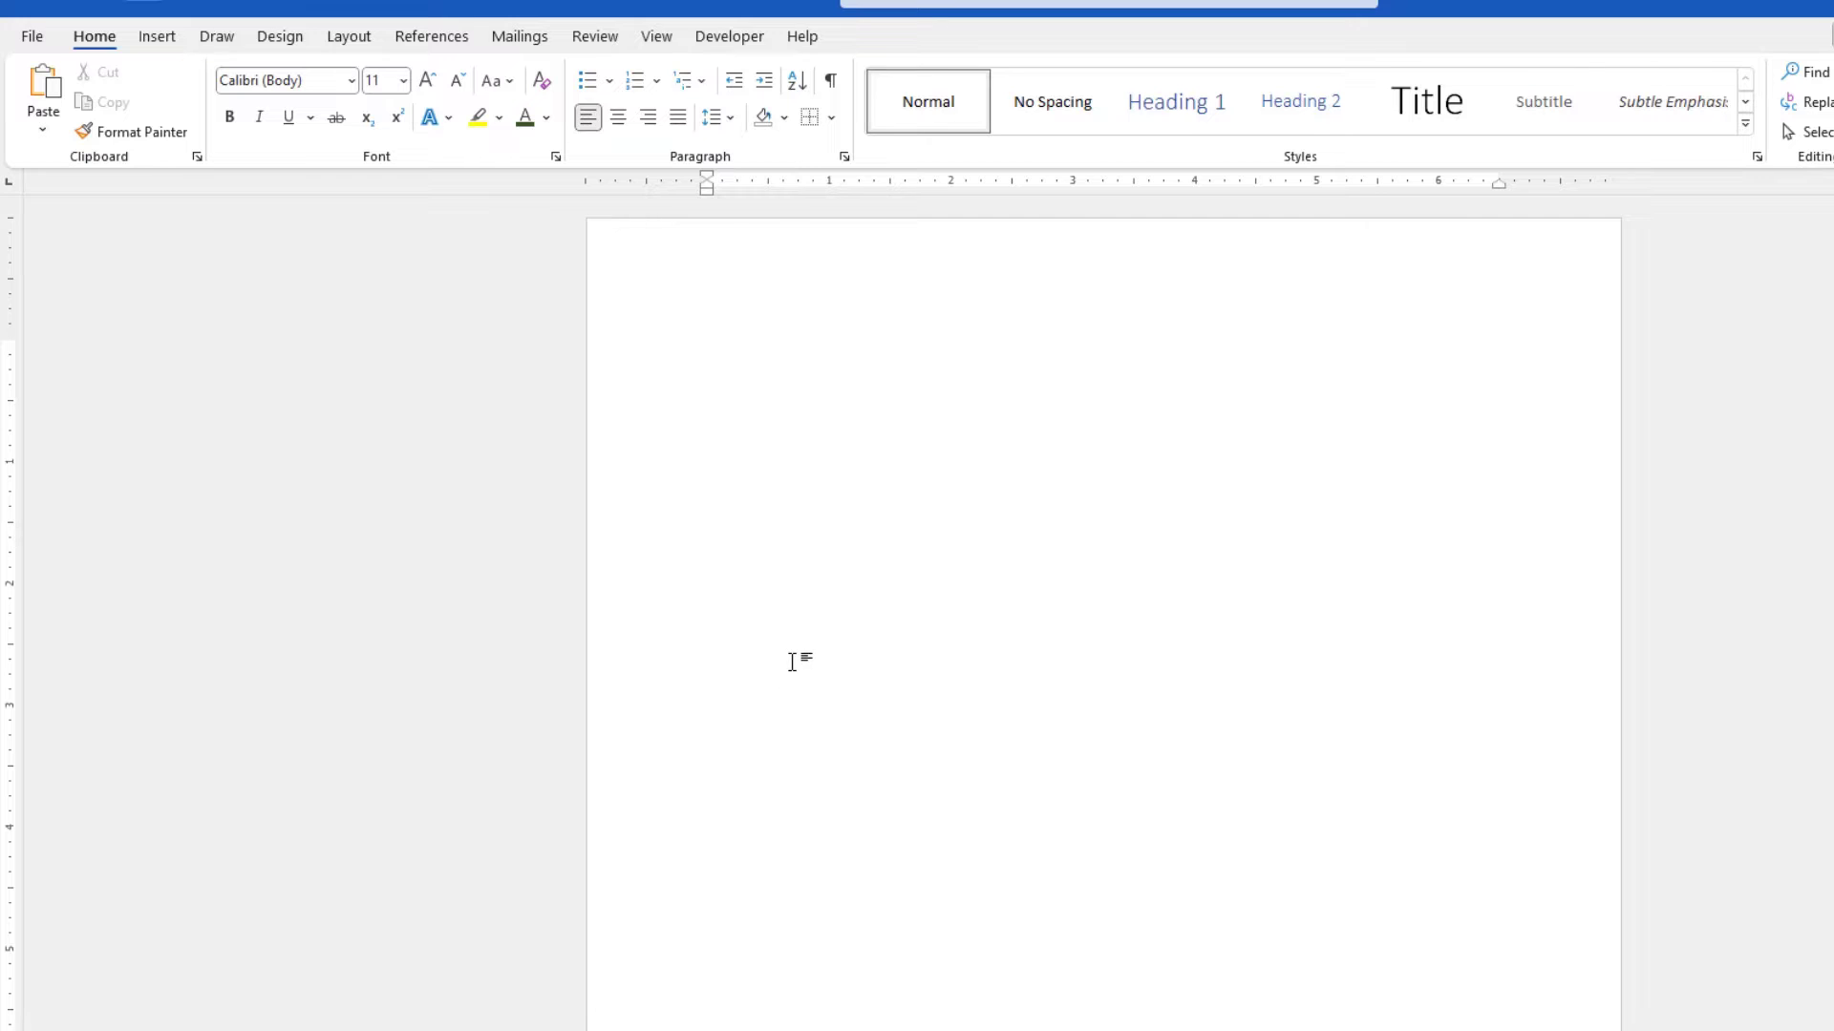
key("ctrl+v")
- Copy the 'First calculated on May 26, 1896' paragraph from the article and paste it into the Word document
left_click(759, 1029)
scroll(735, 611, "down", 3)
left_click_drag(732, 465, 559, 341)
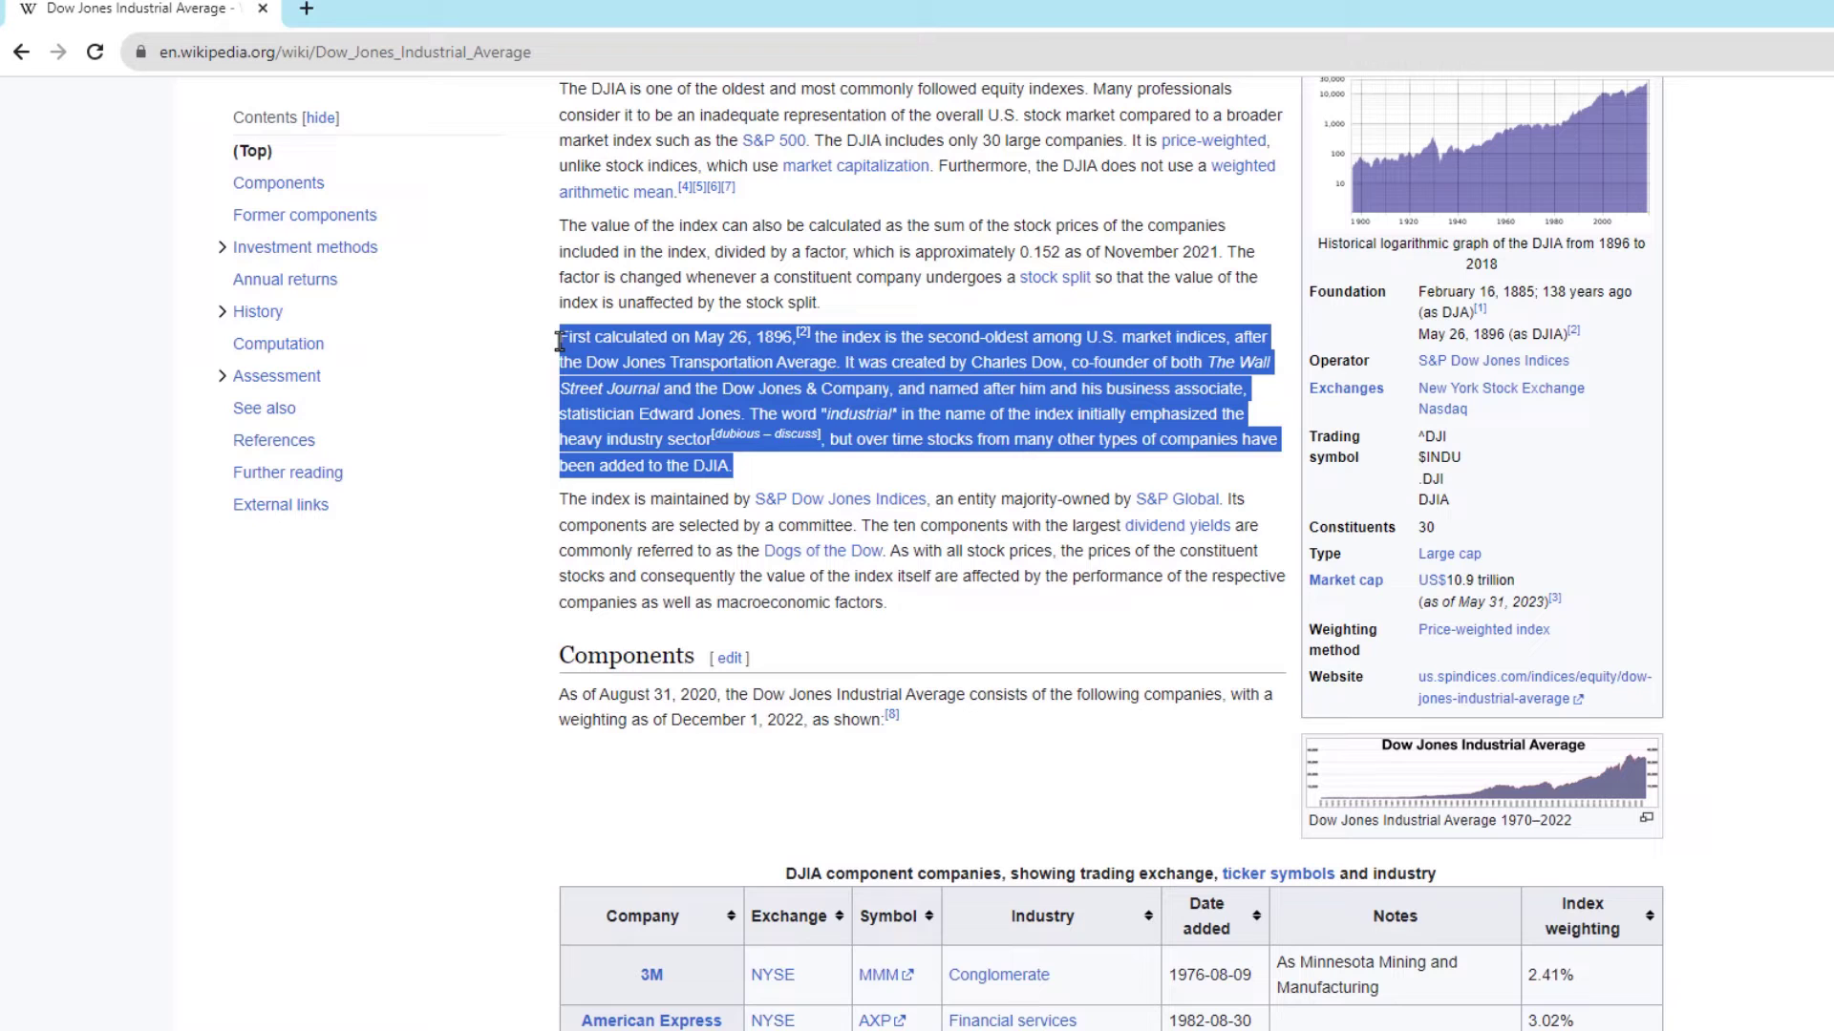
right_click(611, 336)
left_click(649, 345)
left_click(785, 1029)
key("ctrl+v")
- Copy another paragraph from the article and paste it into the Word document after two blank lines
left_click(759, 1029)
scroll(848, 869, "down", 3)
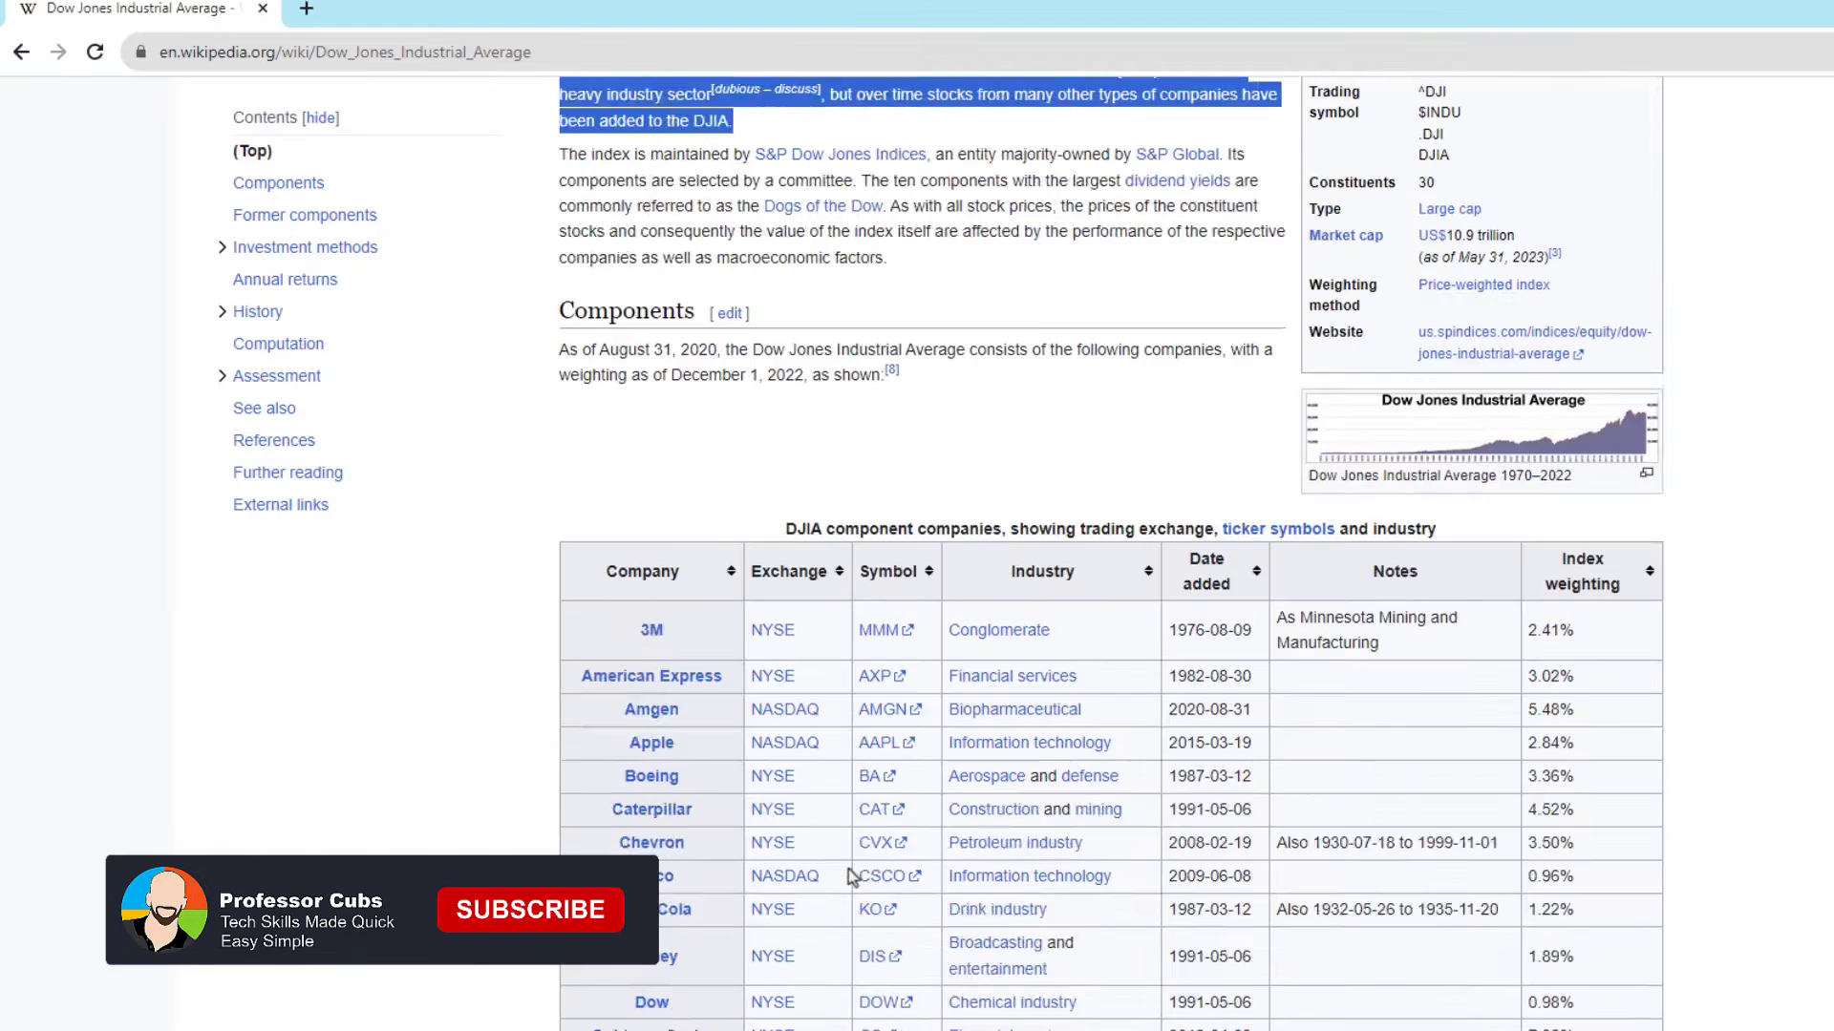
scroll(848, 821, "up", 2)
left_click_drag(888, 487, 562, 384)
right_click(590, 384)
left_click(631, 396)
left_click(785, 1029)
key("Return")
key("Return")
key("ctrl+v")
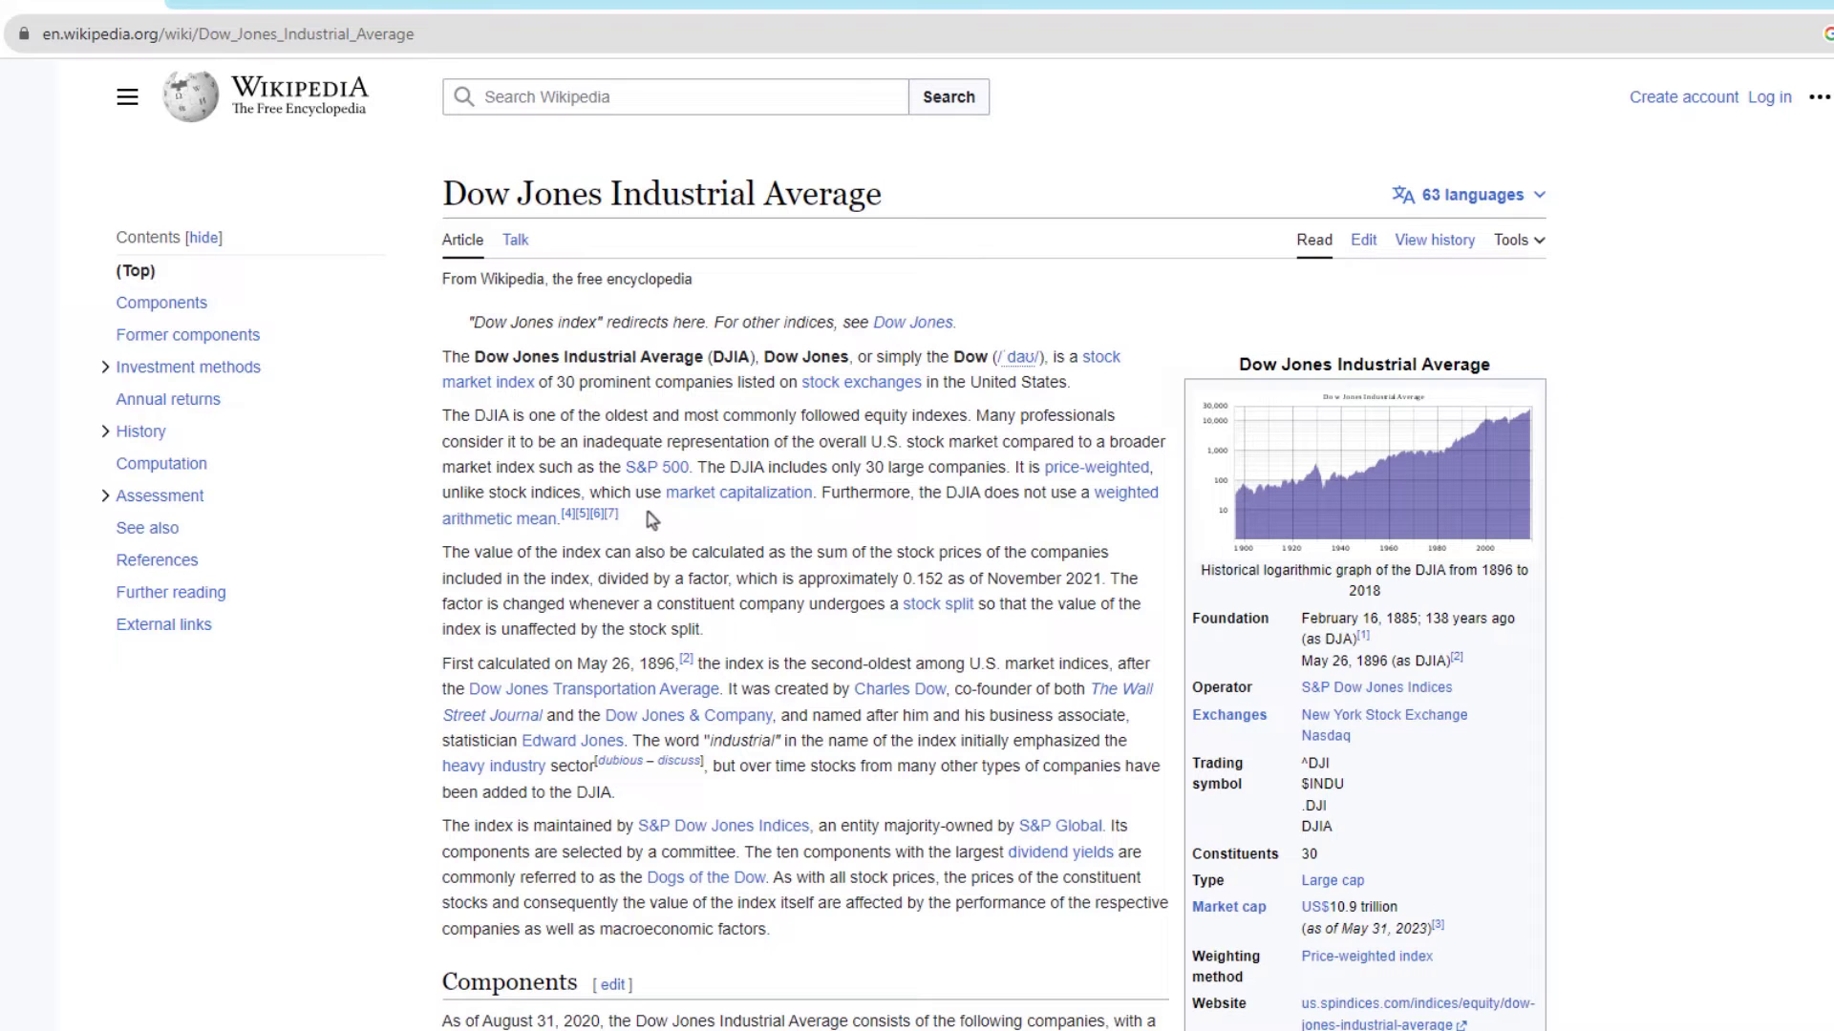
- Copy the article's first two paragraphs to the clipboard
left_click_drag(652, 519, 474, 357)
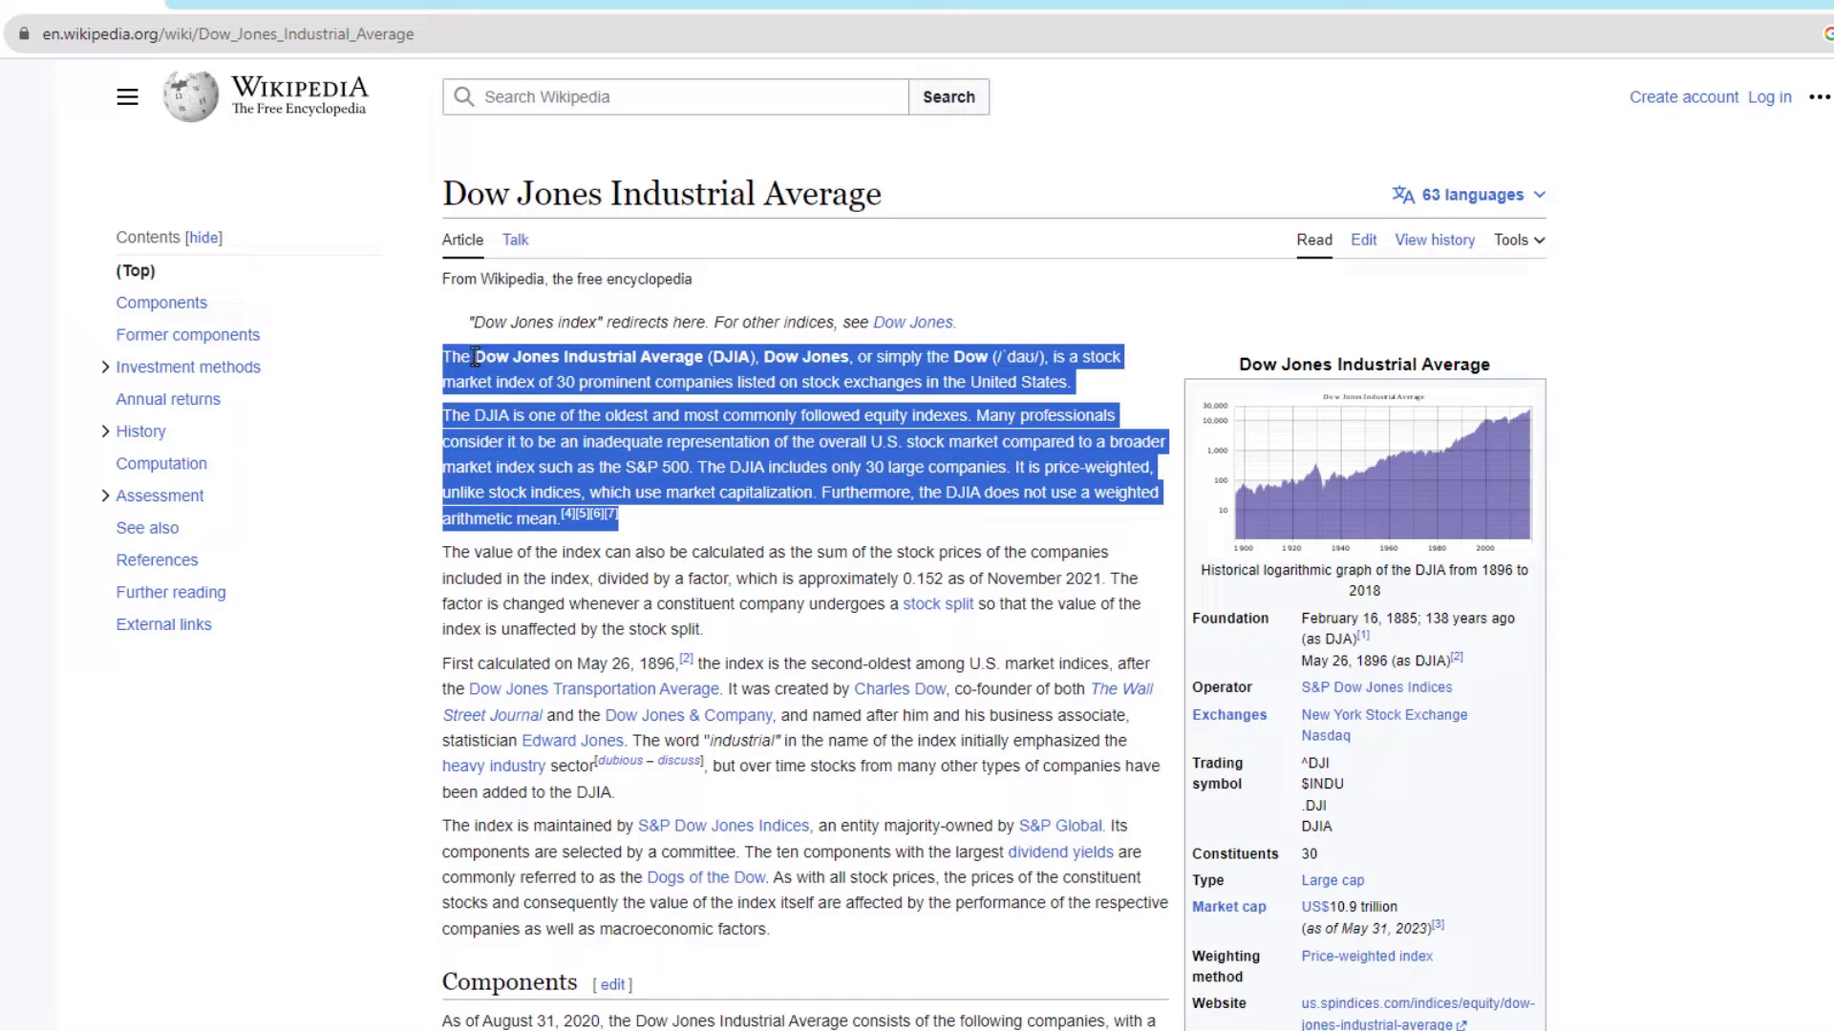
right_click(549, 353)
left_click(649, 371)
- Copy the Mutual and exchange-traded funds and Options contracts sections of the article to the clipboard
scroll(680, 606, "down", 2)
scroll(680, 605, "down", 15)
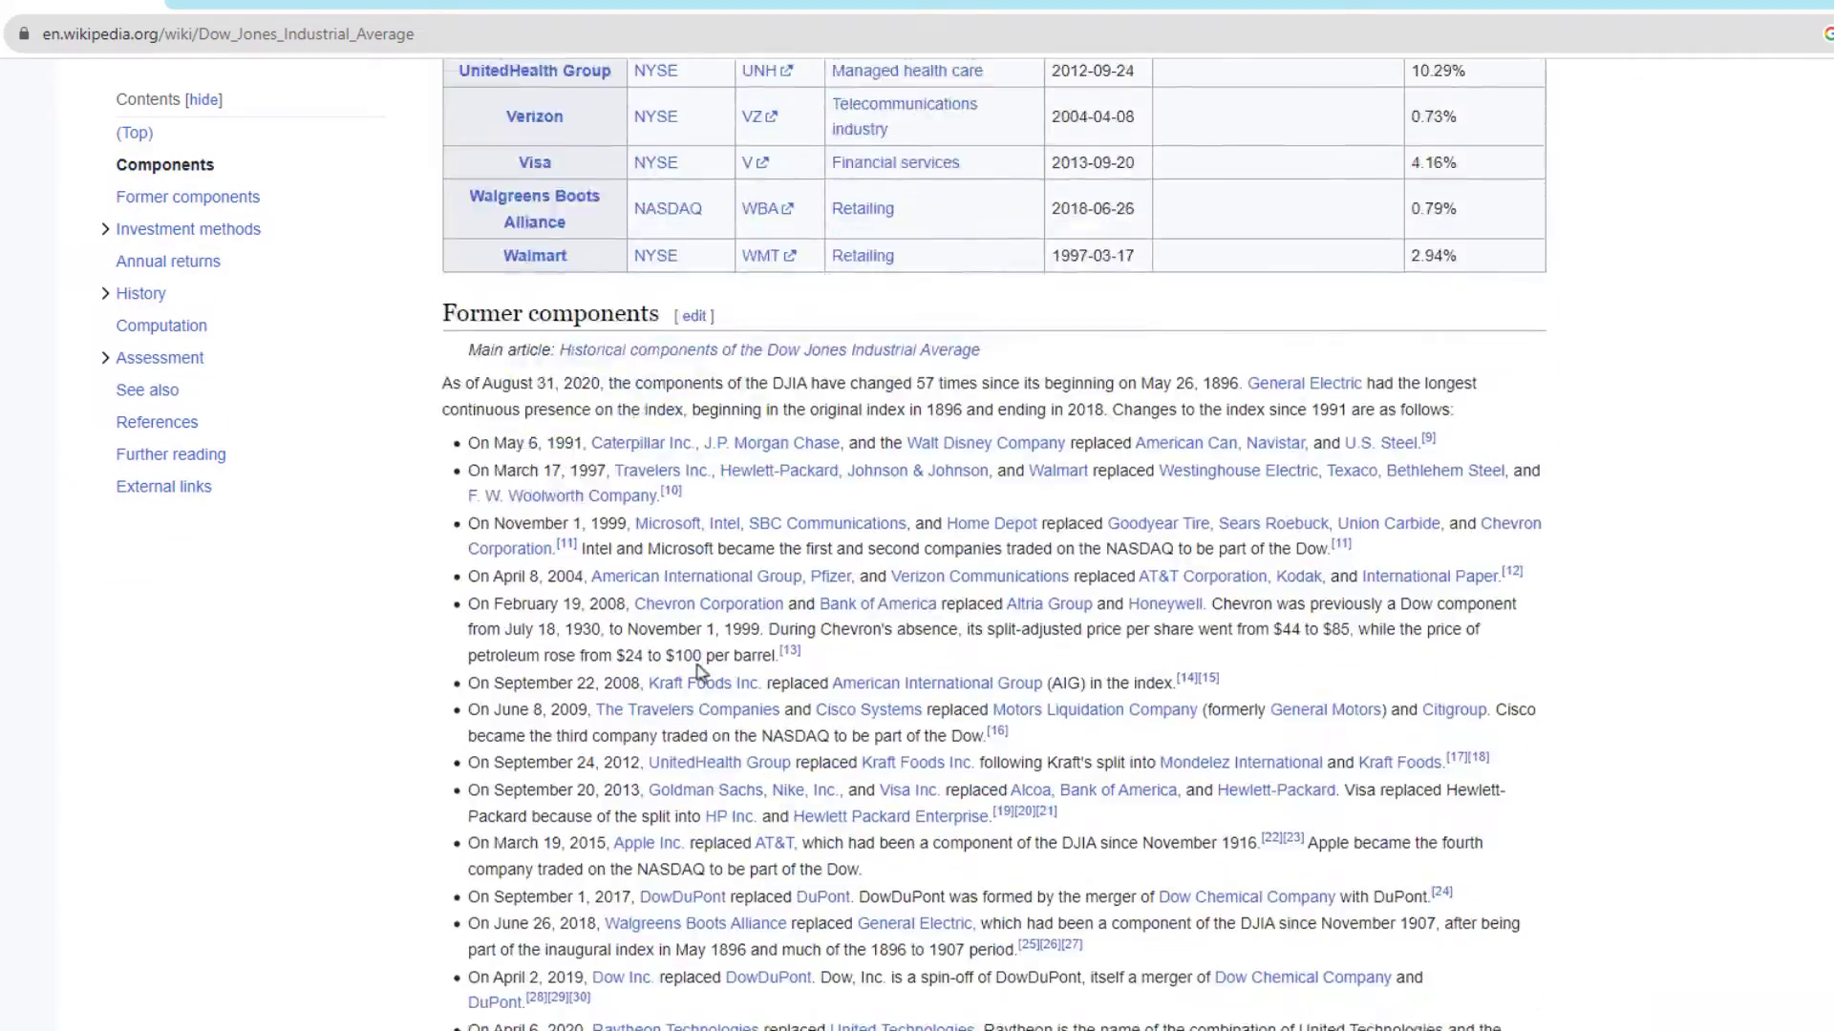
left_click_drag(852, 542, 457, 386)
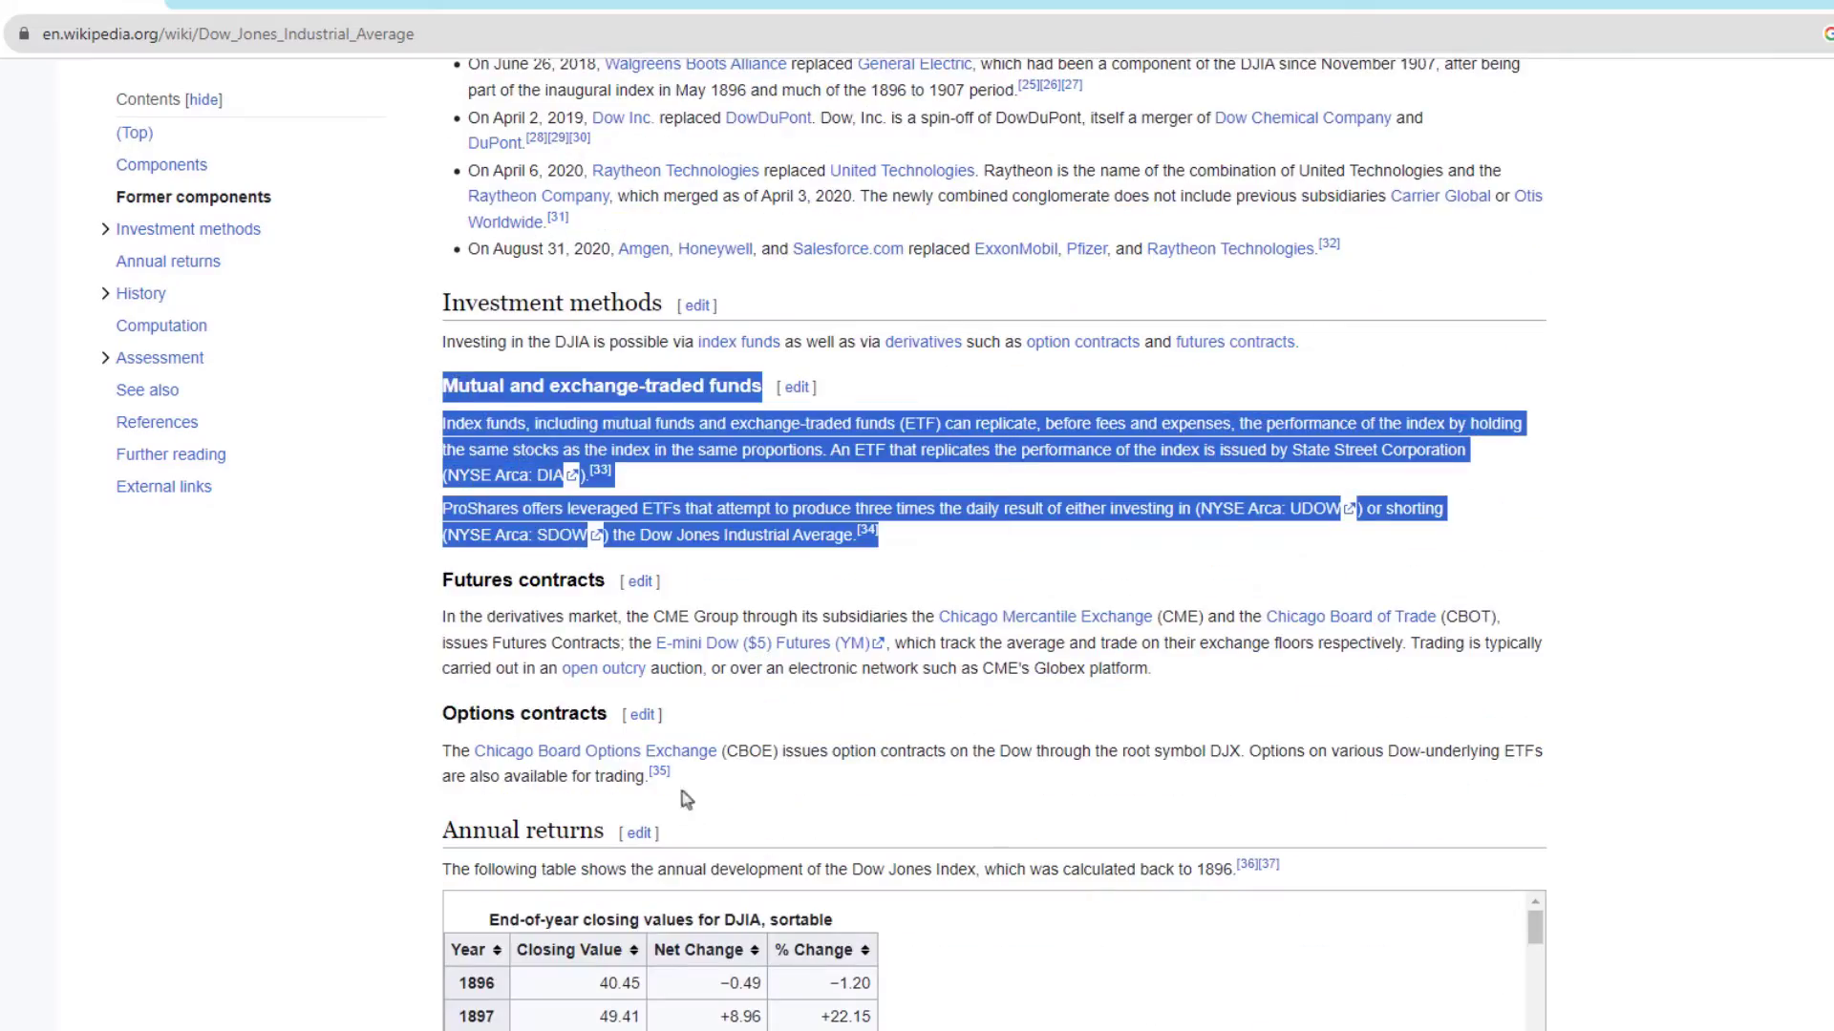
left_click_drag(683, 791, 456, 713)
right_click(470, 713)
left_click(525, 729)
- Copy the Early years section and the long bull run paragraph of the article to the clipboard
scroll(1003, 803, "down", 18)
left_click_drag(1250, 563, 445, 423)
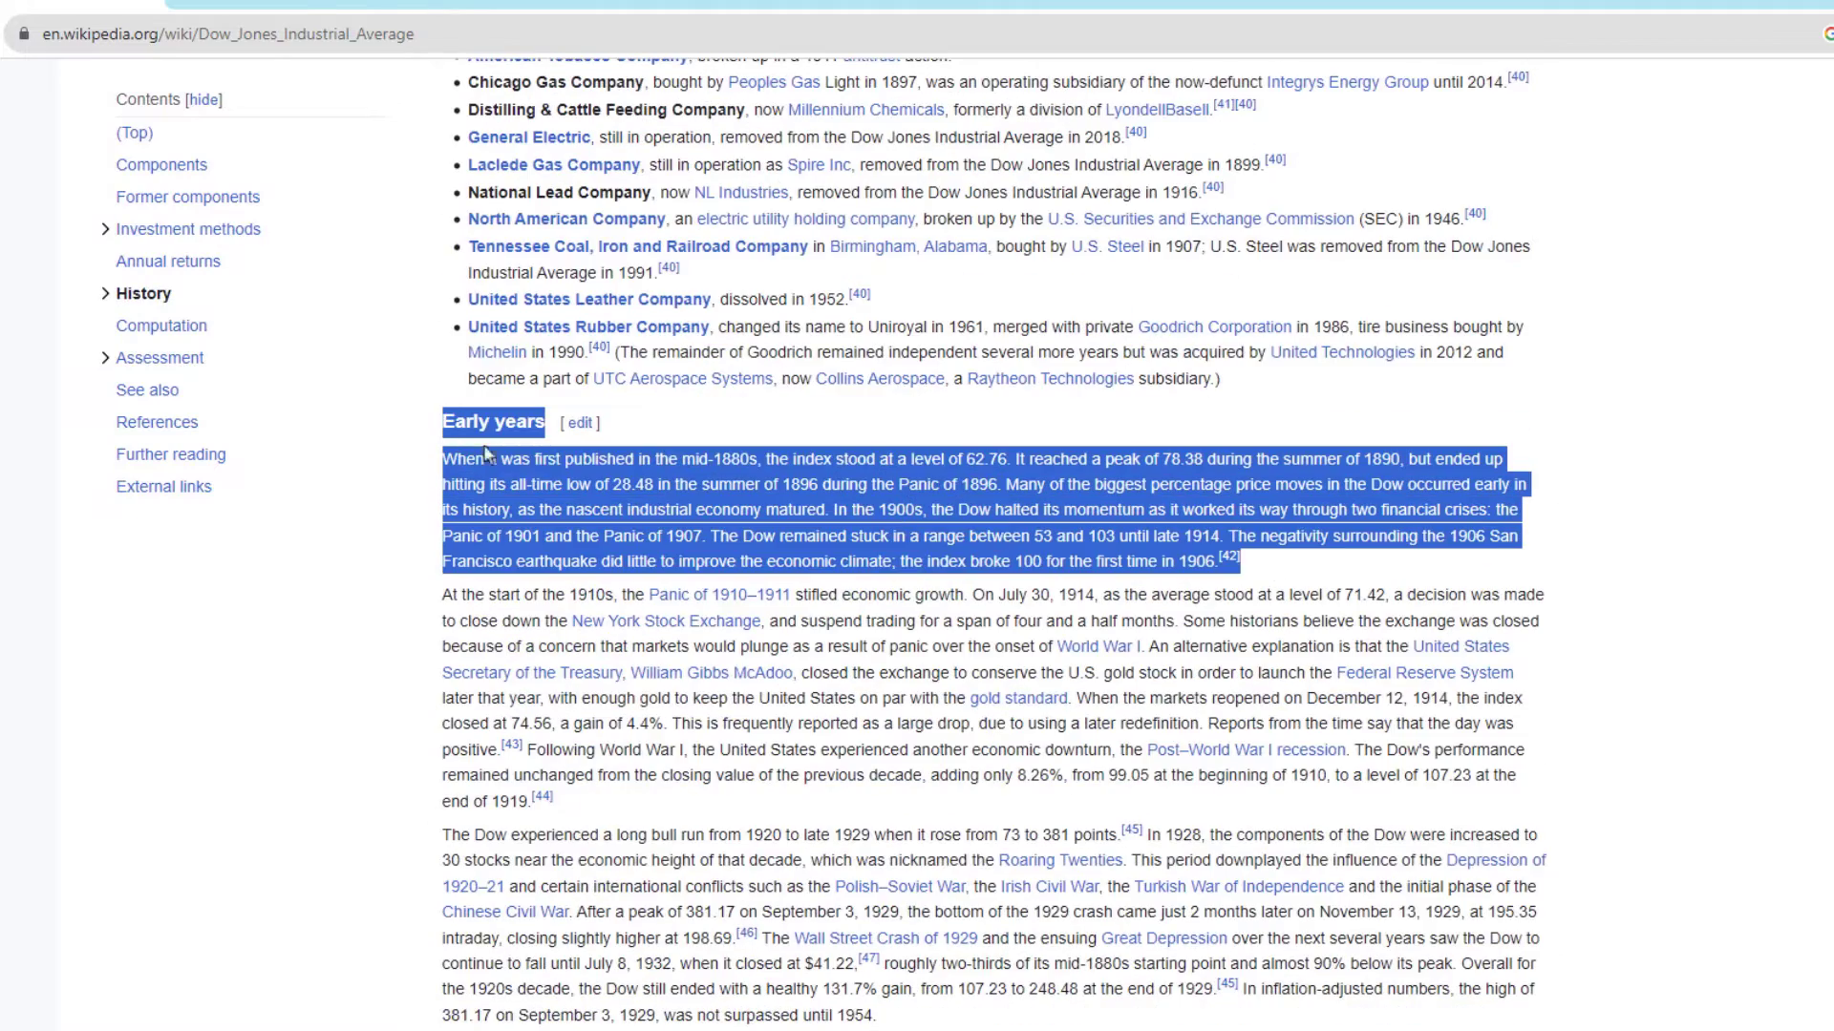
right_click(487, 435)
left_click(510, 452)
scroll(589, 772, "down", 2)
left_click_drag(876, 787, 447, 607)
left_click(747, 661)
triple_click(814, 778)
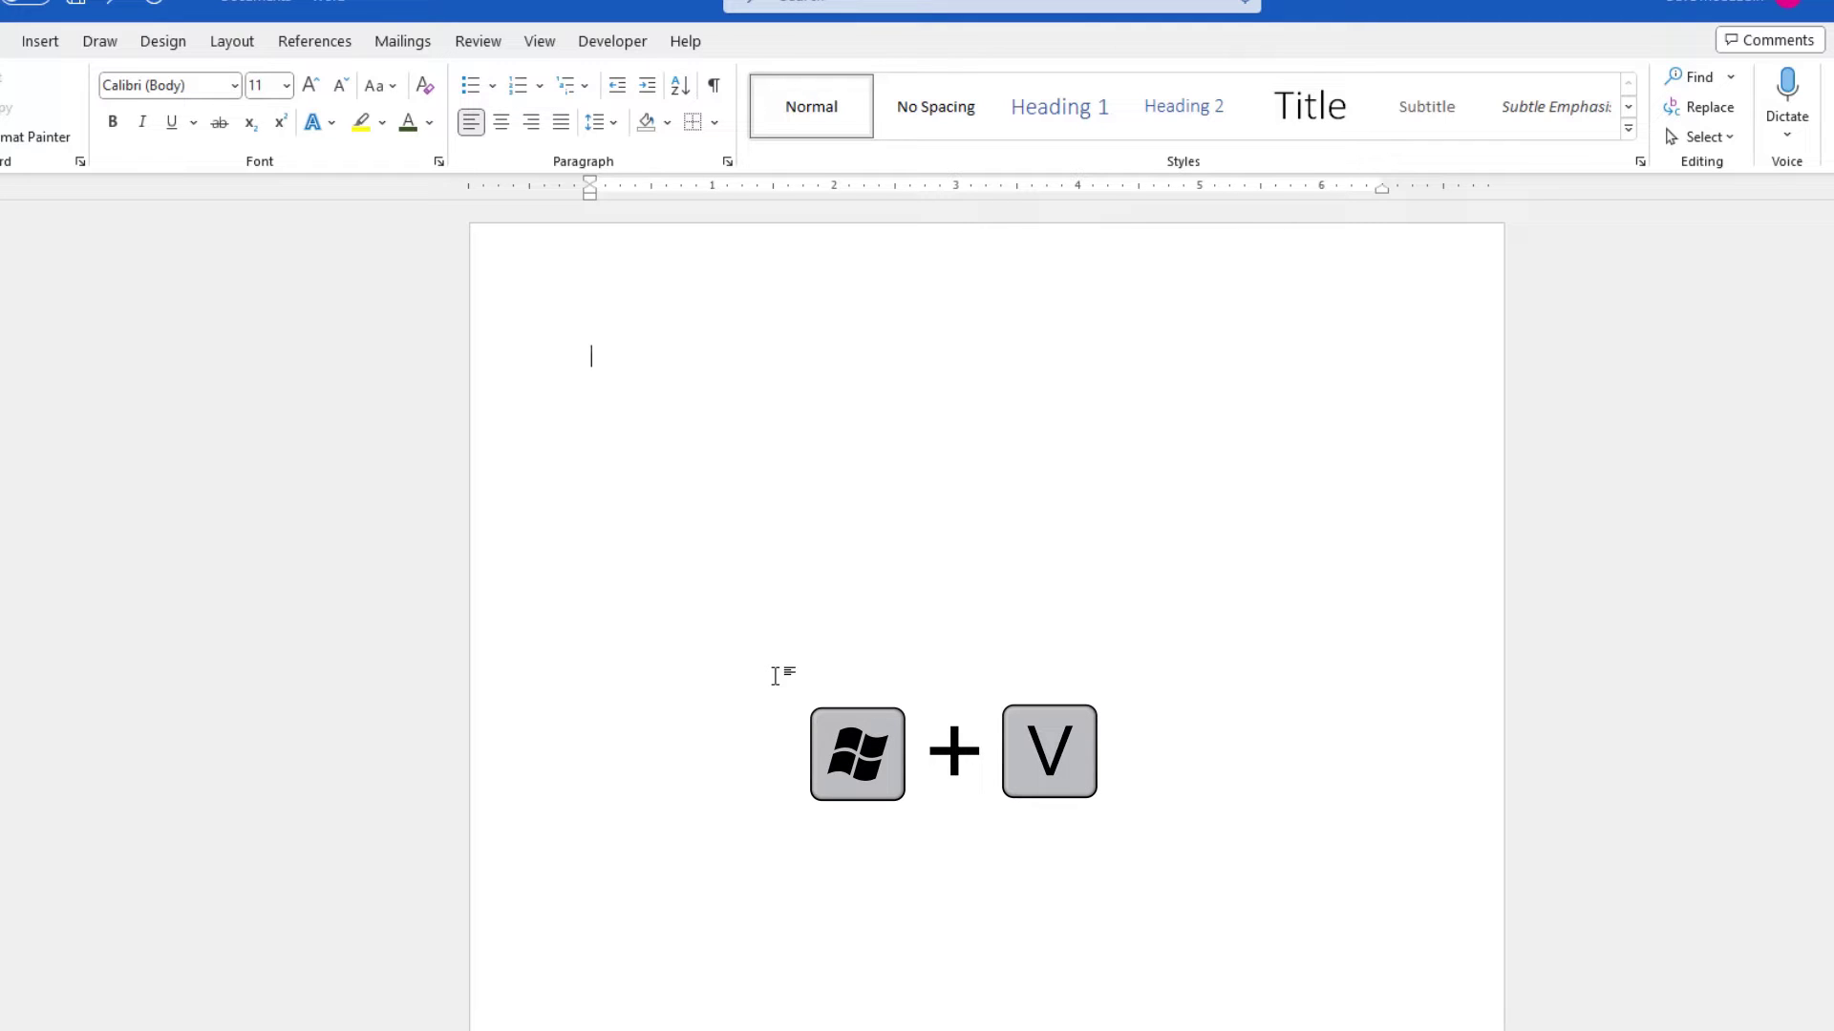
- Paste the article's intro item from the clipboard history into the blank document, then reopen the history on a new line
key("super+v")
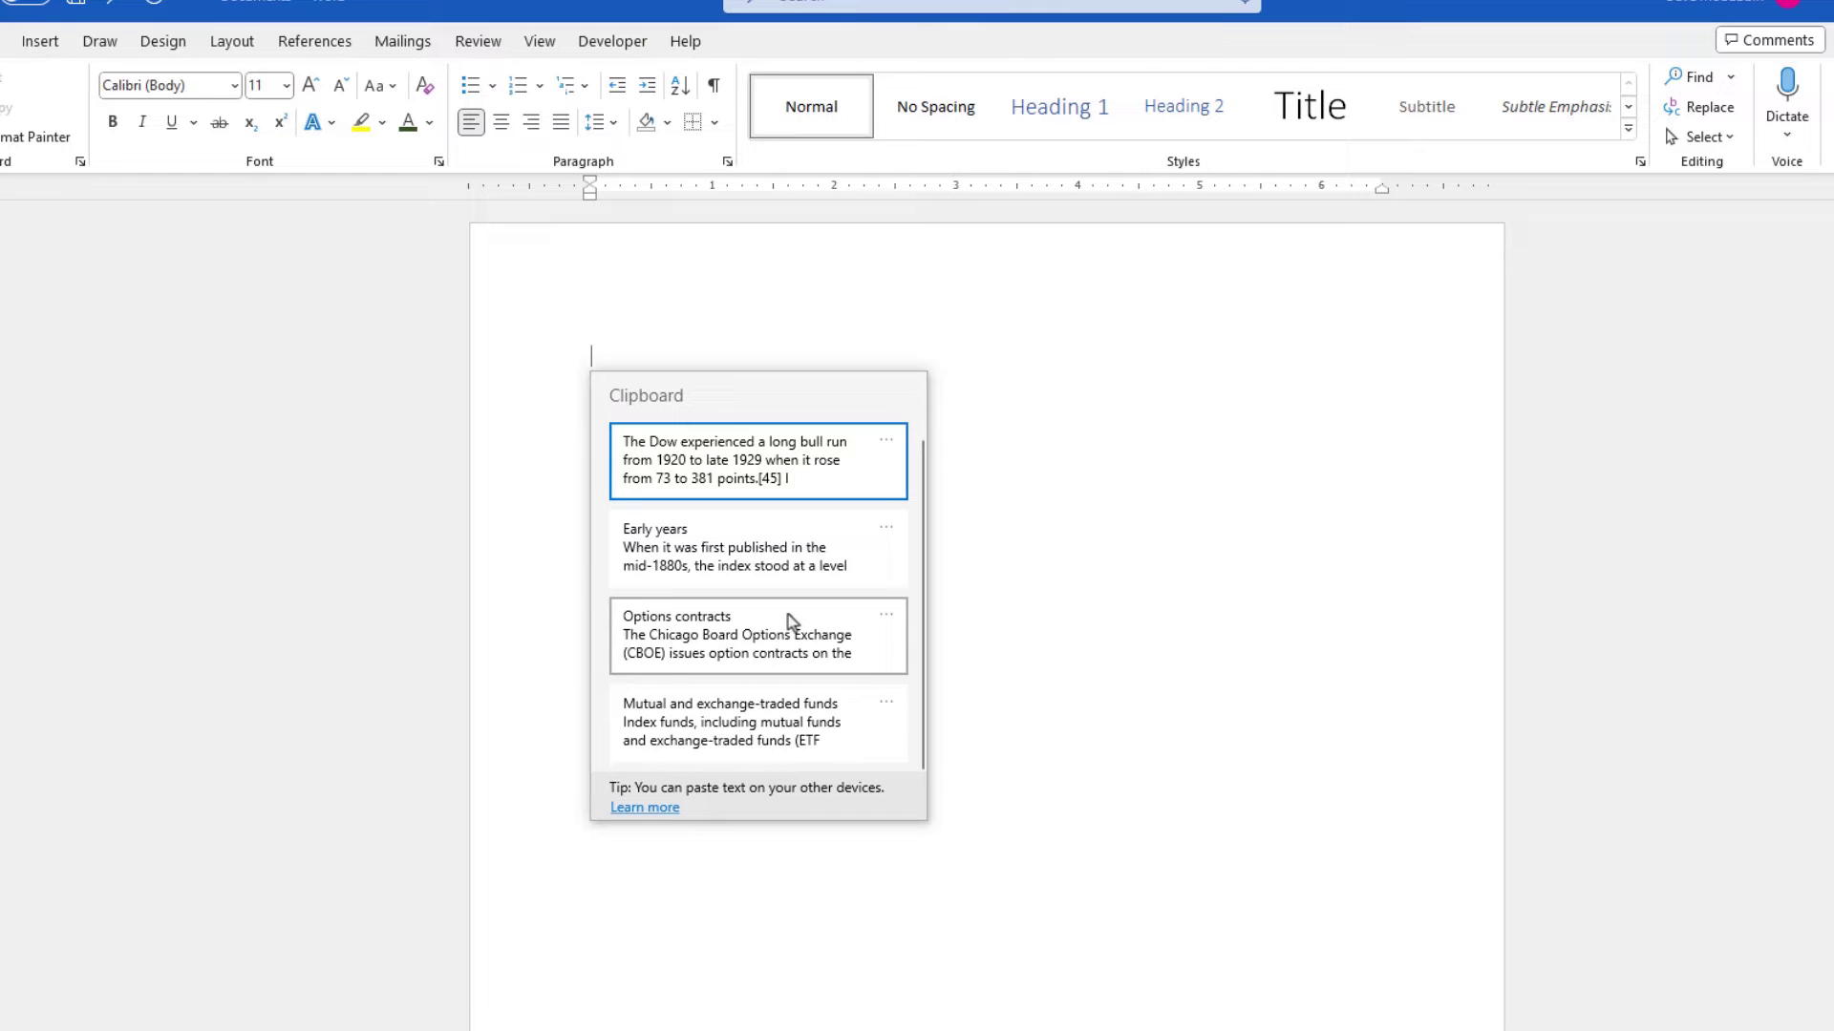
scroll(791, 621, "down", 1)
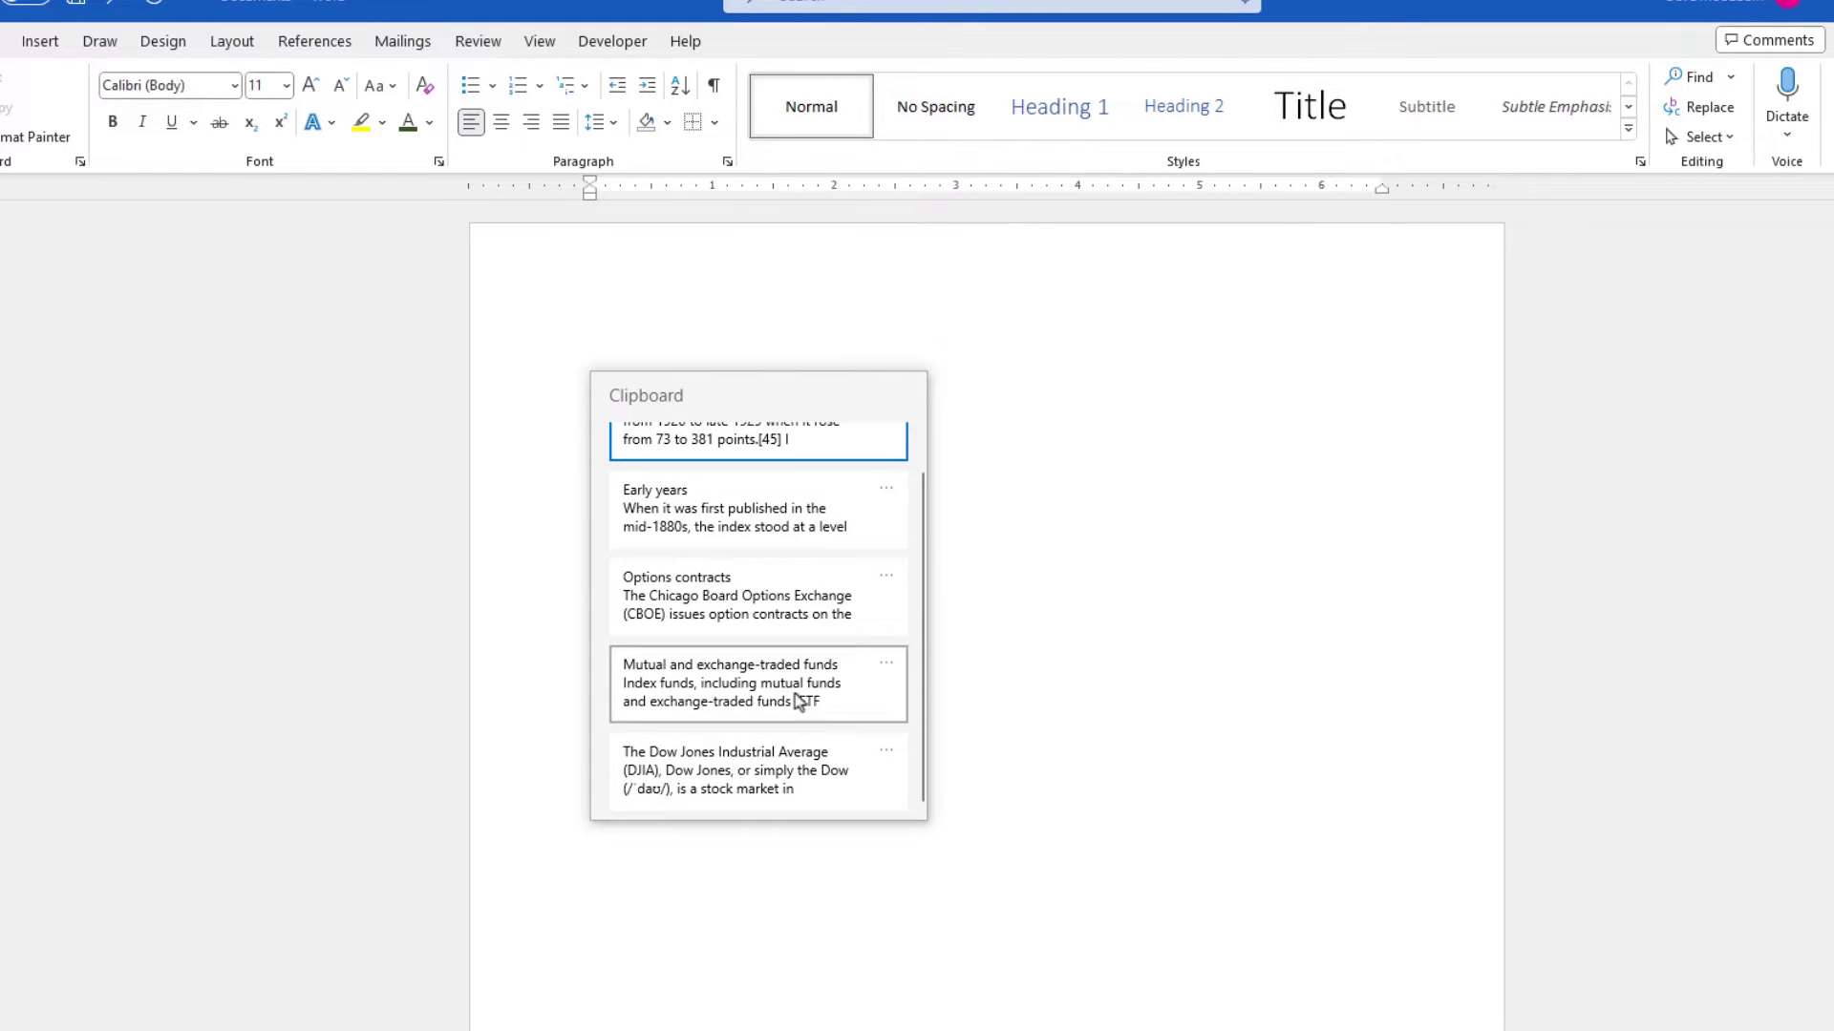
left_click(782, 769)
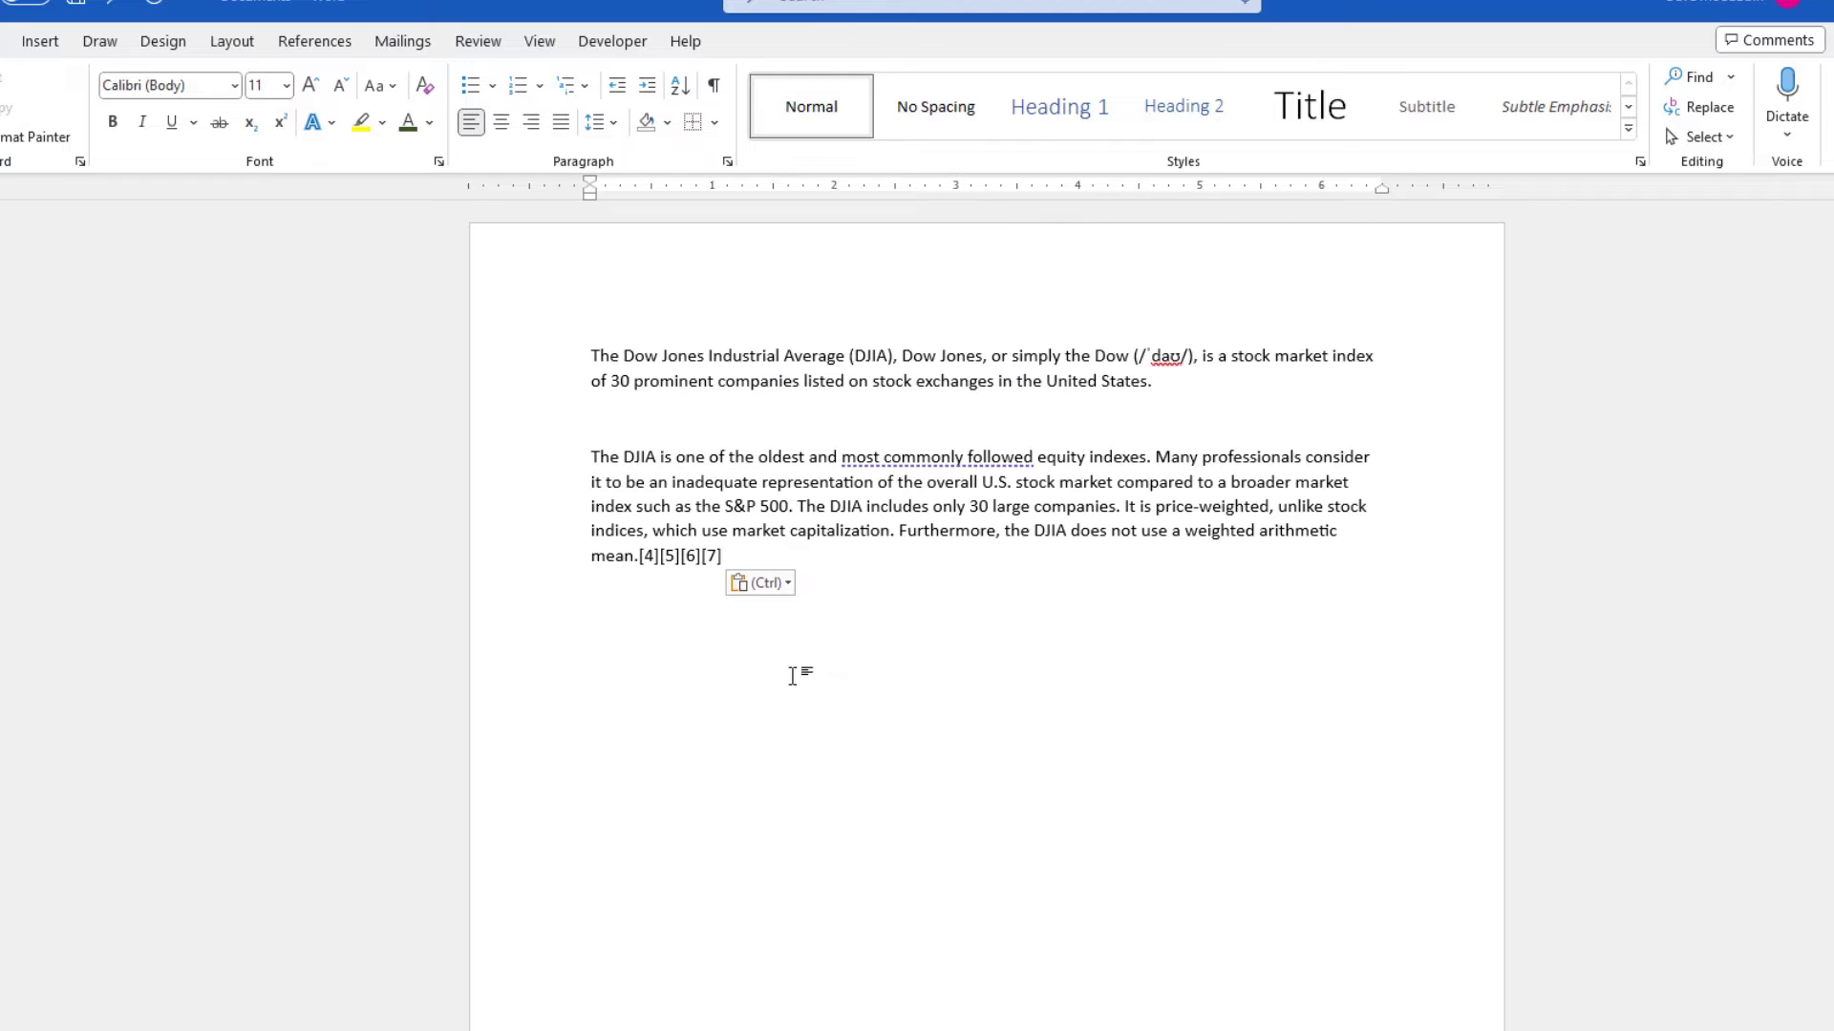
key("Return")
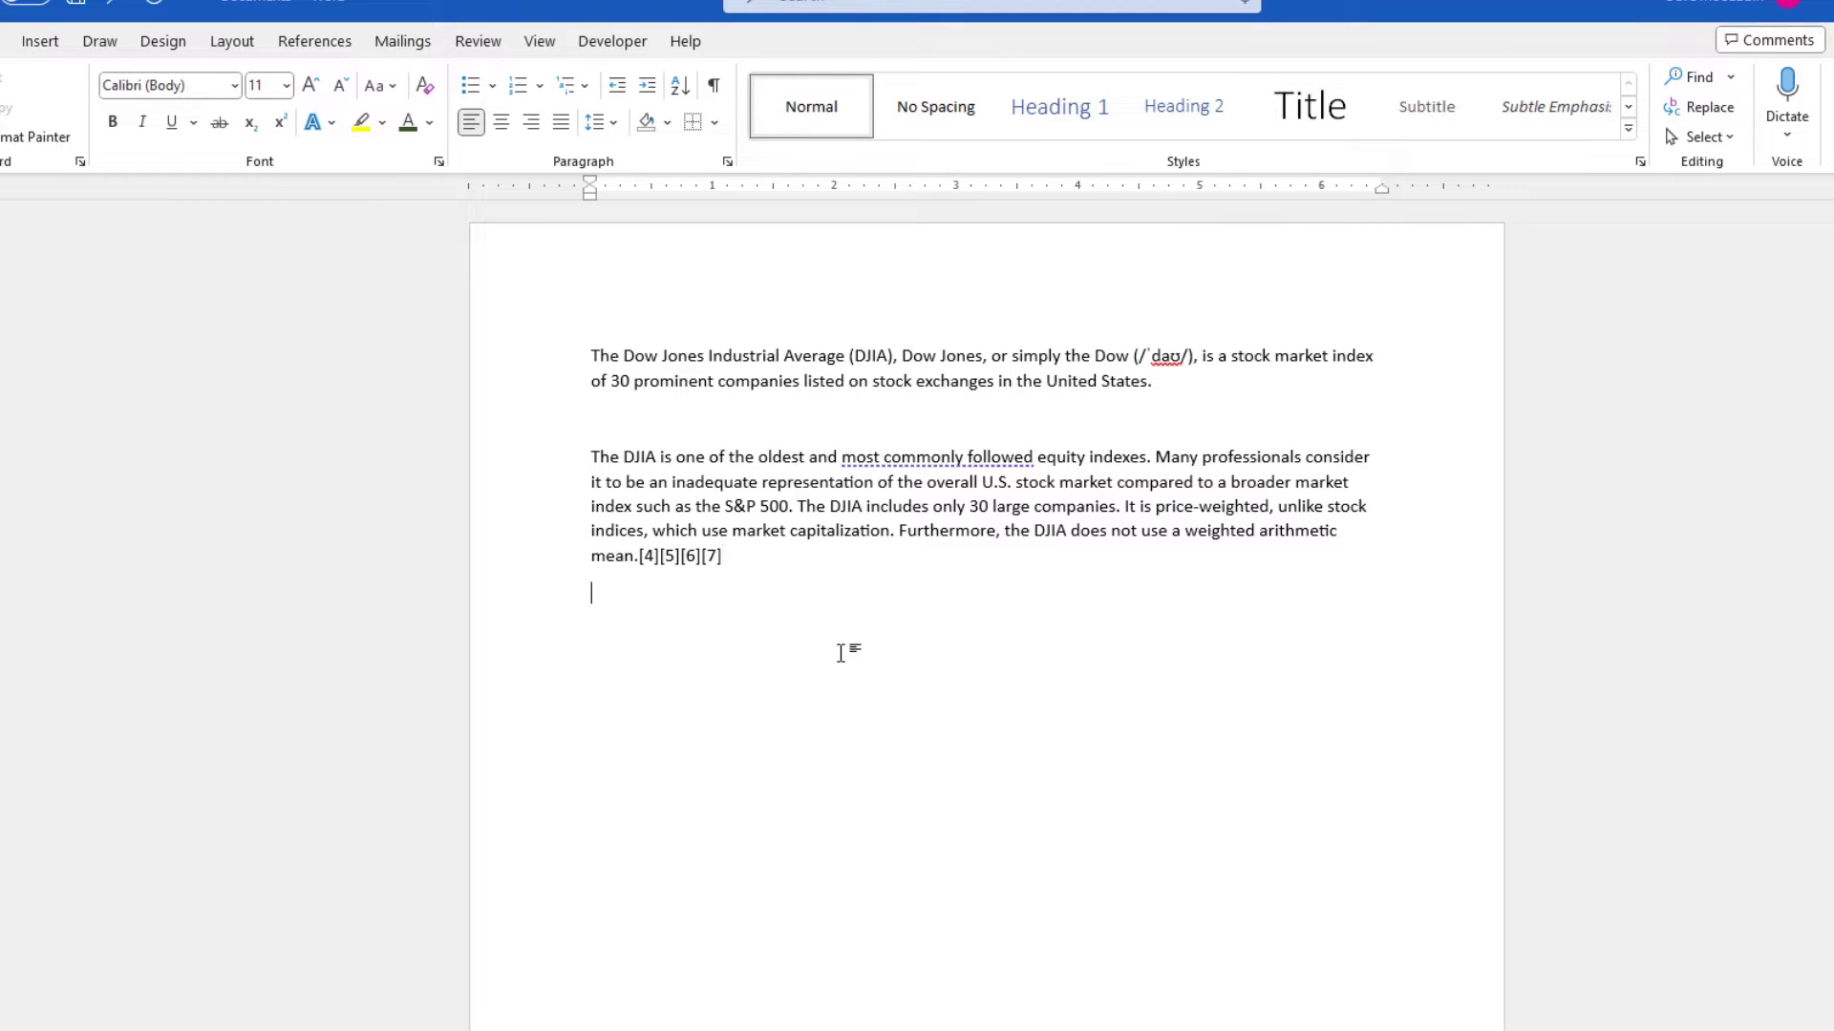
key("super+v")
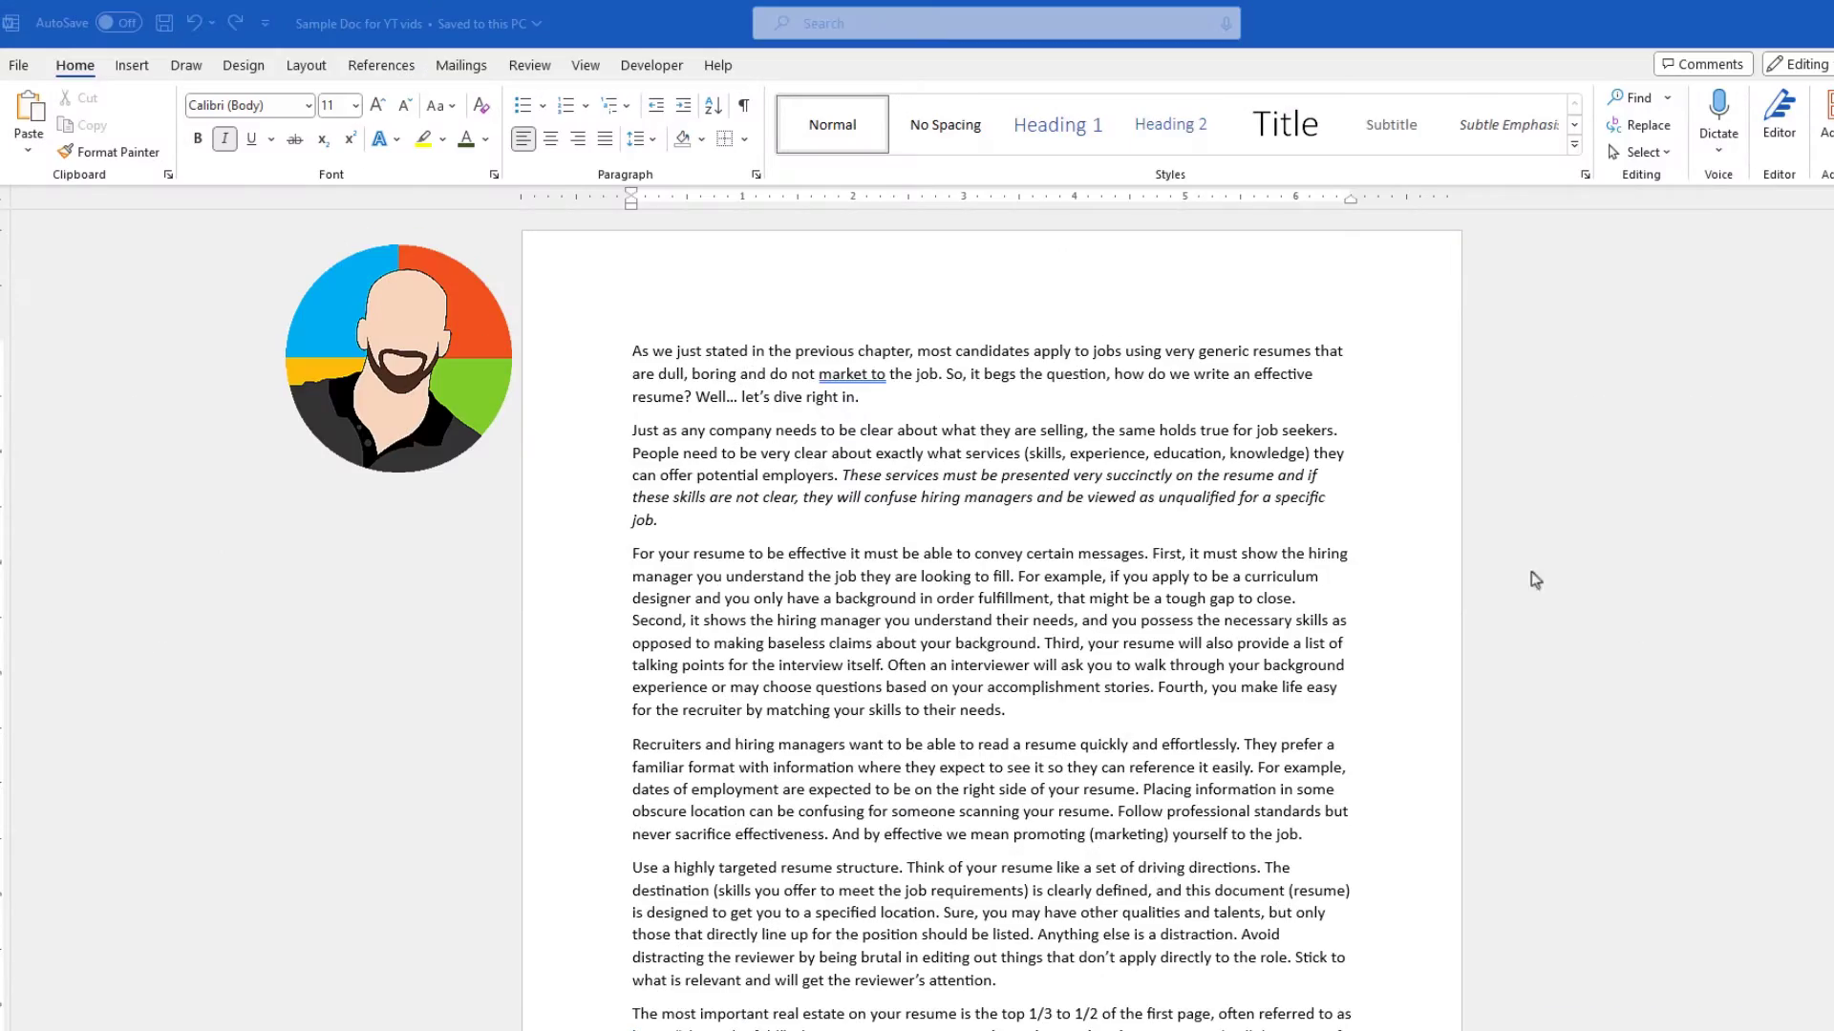
- Search Word's commands for 'shrink' and apply Shrink One Page to the resume document
scroll(1504, 620, "down", 10)
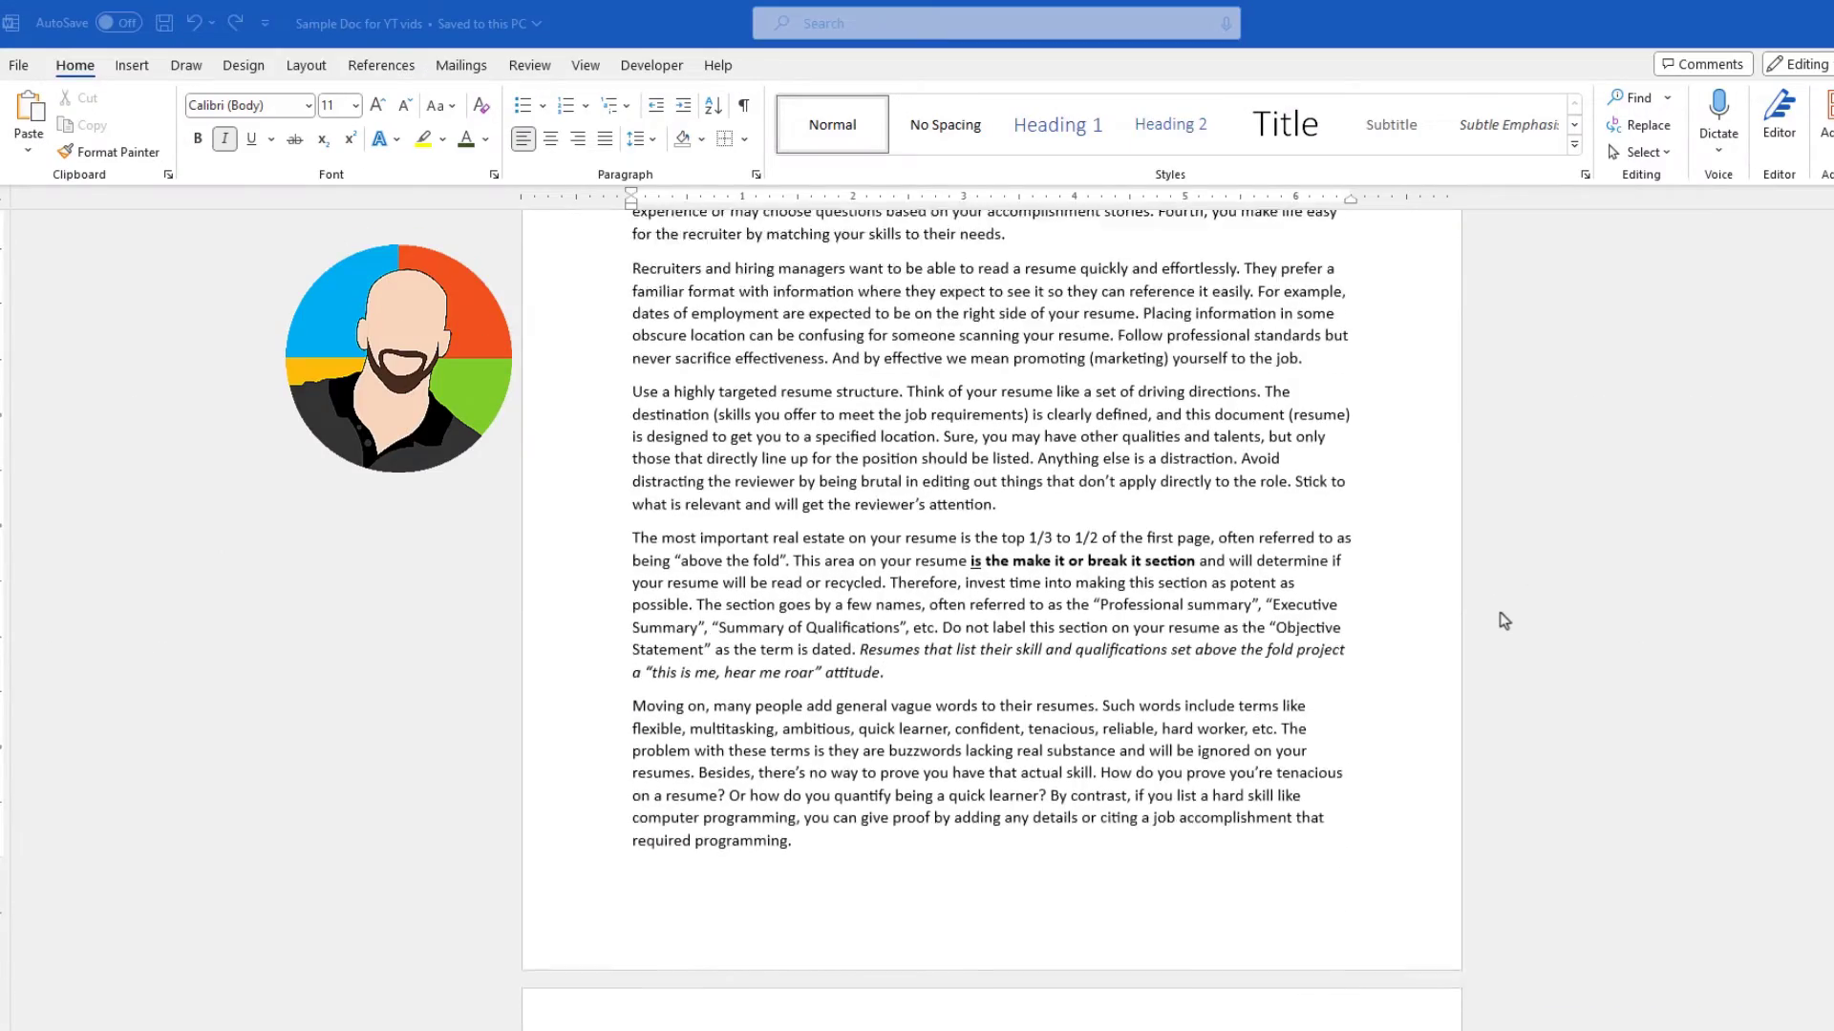
scroll(1504, 621, "down", 3)
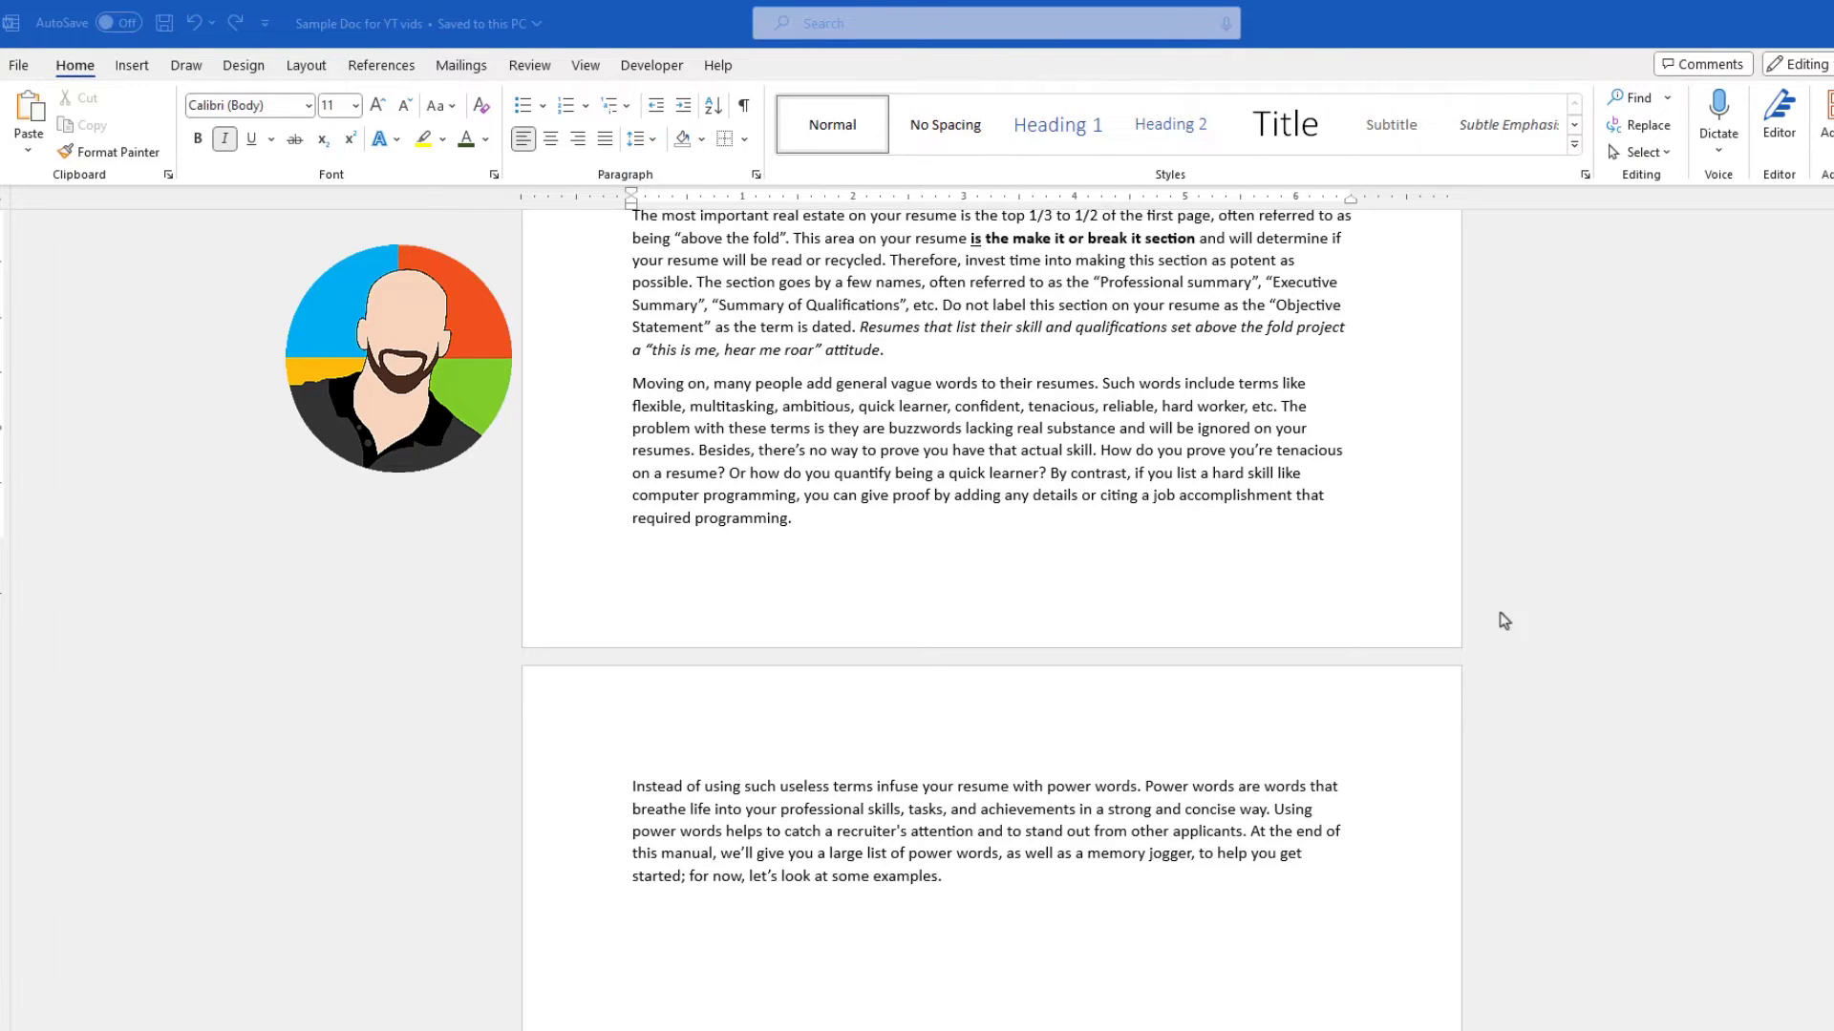
scroll(1505, 621, "up", 12)
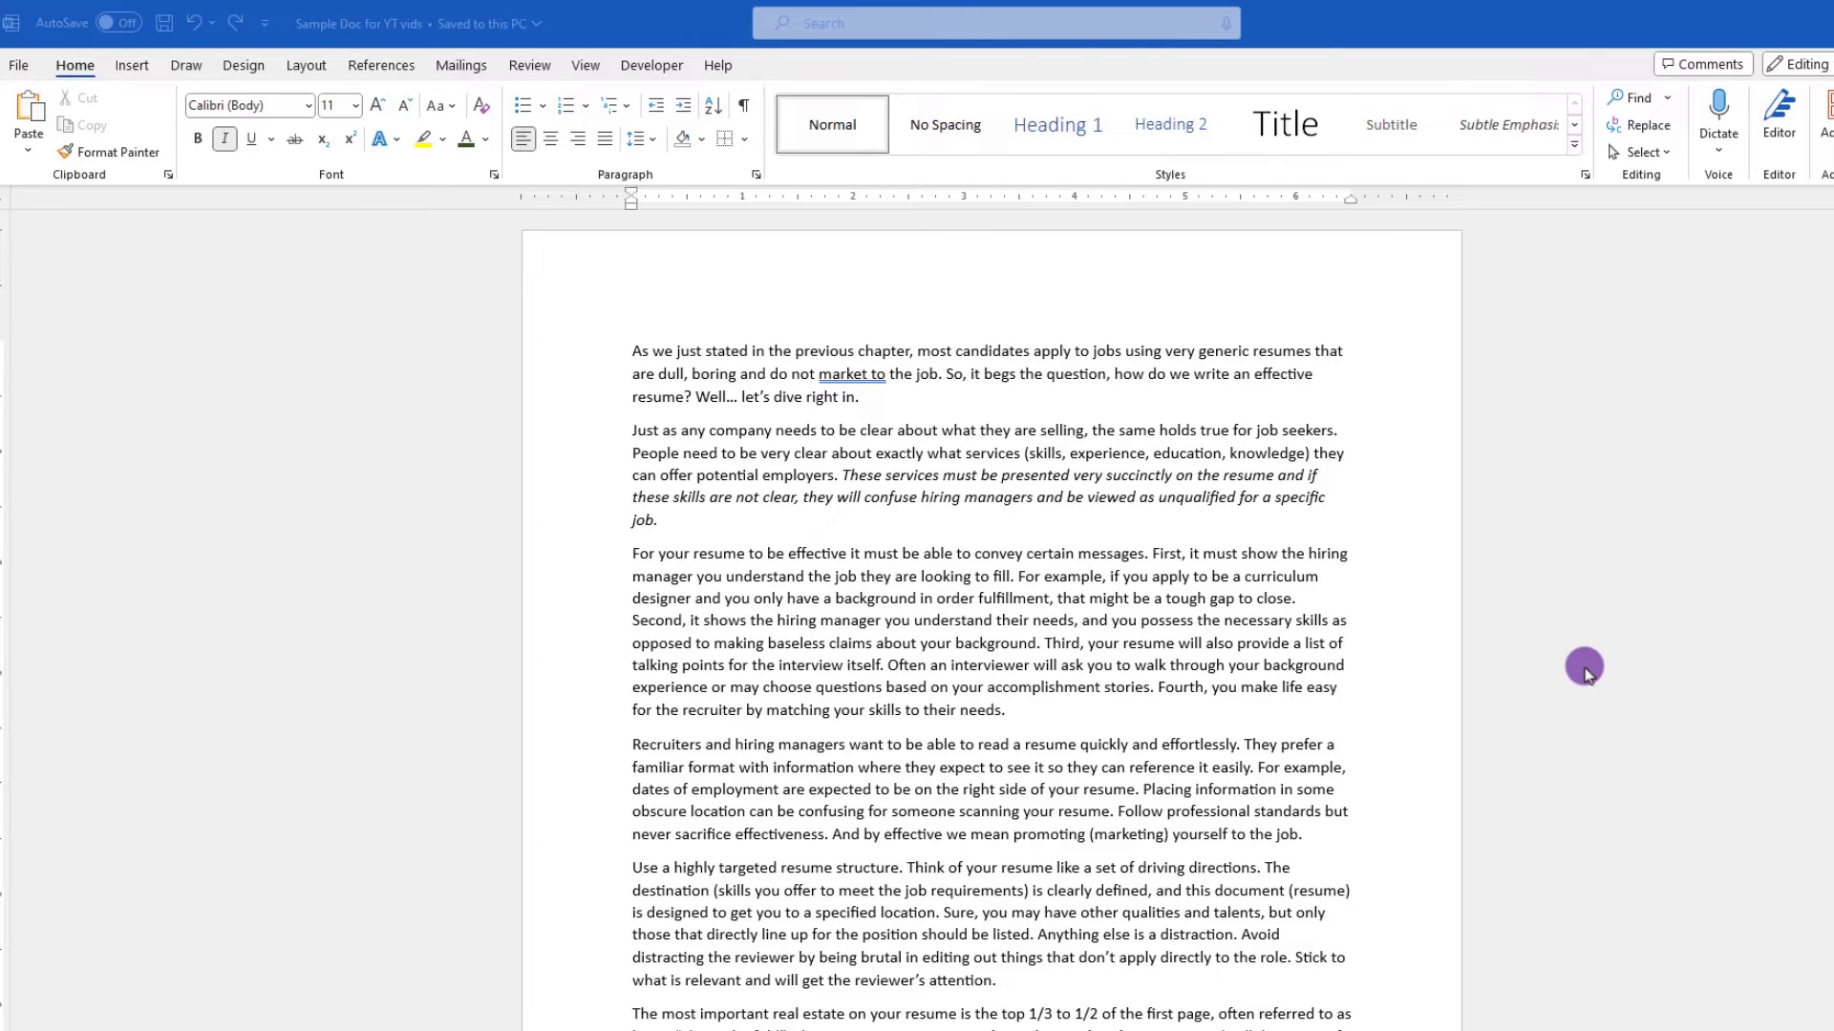
left_click(808, 22)
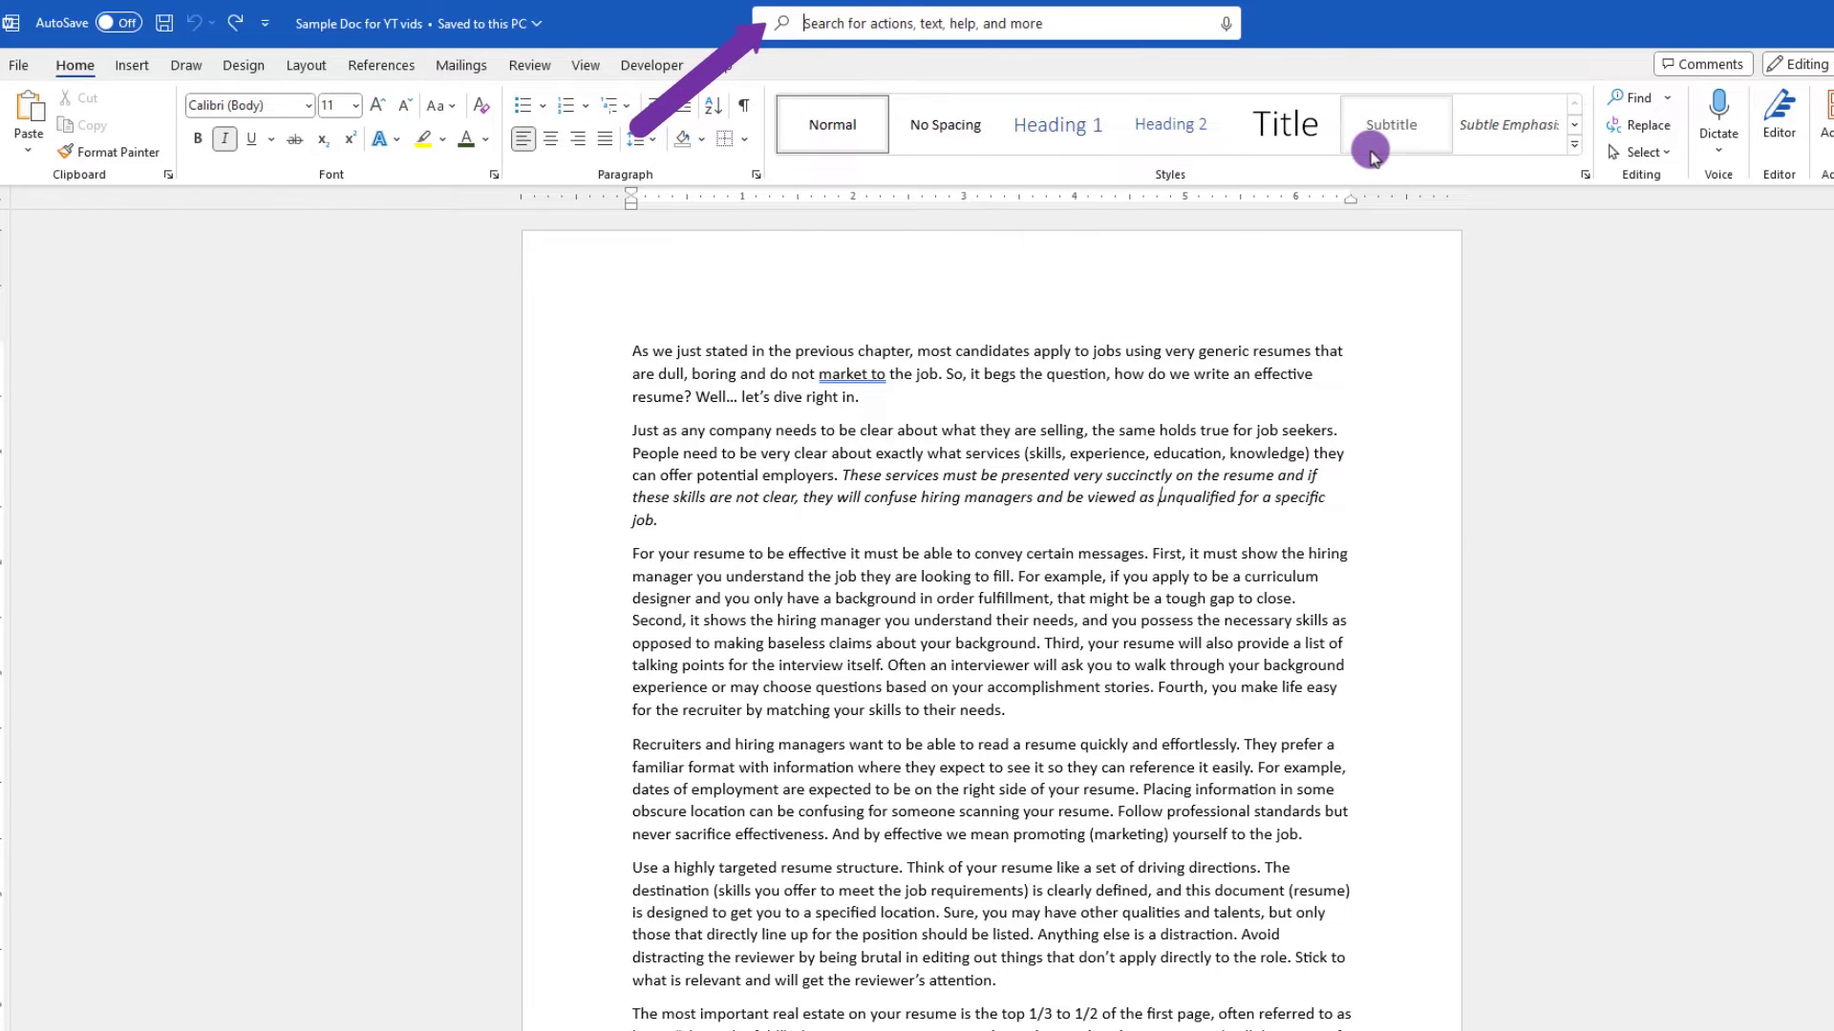
type("shrink")
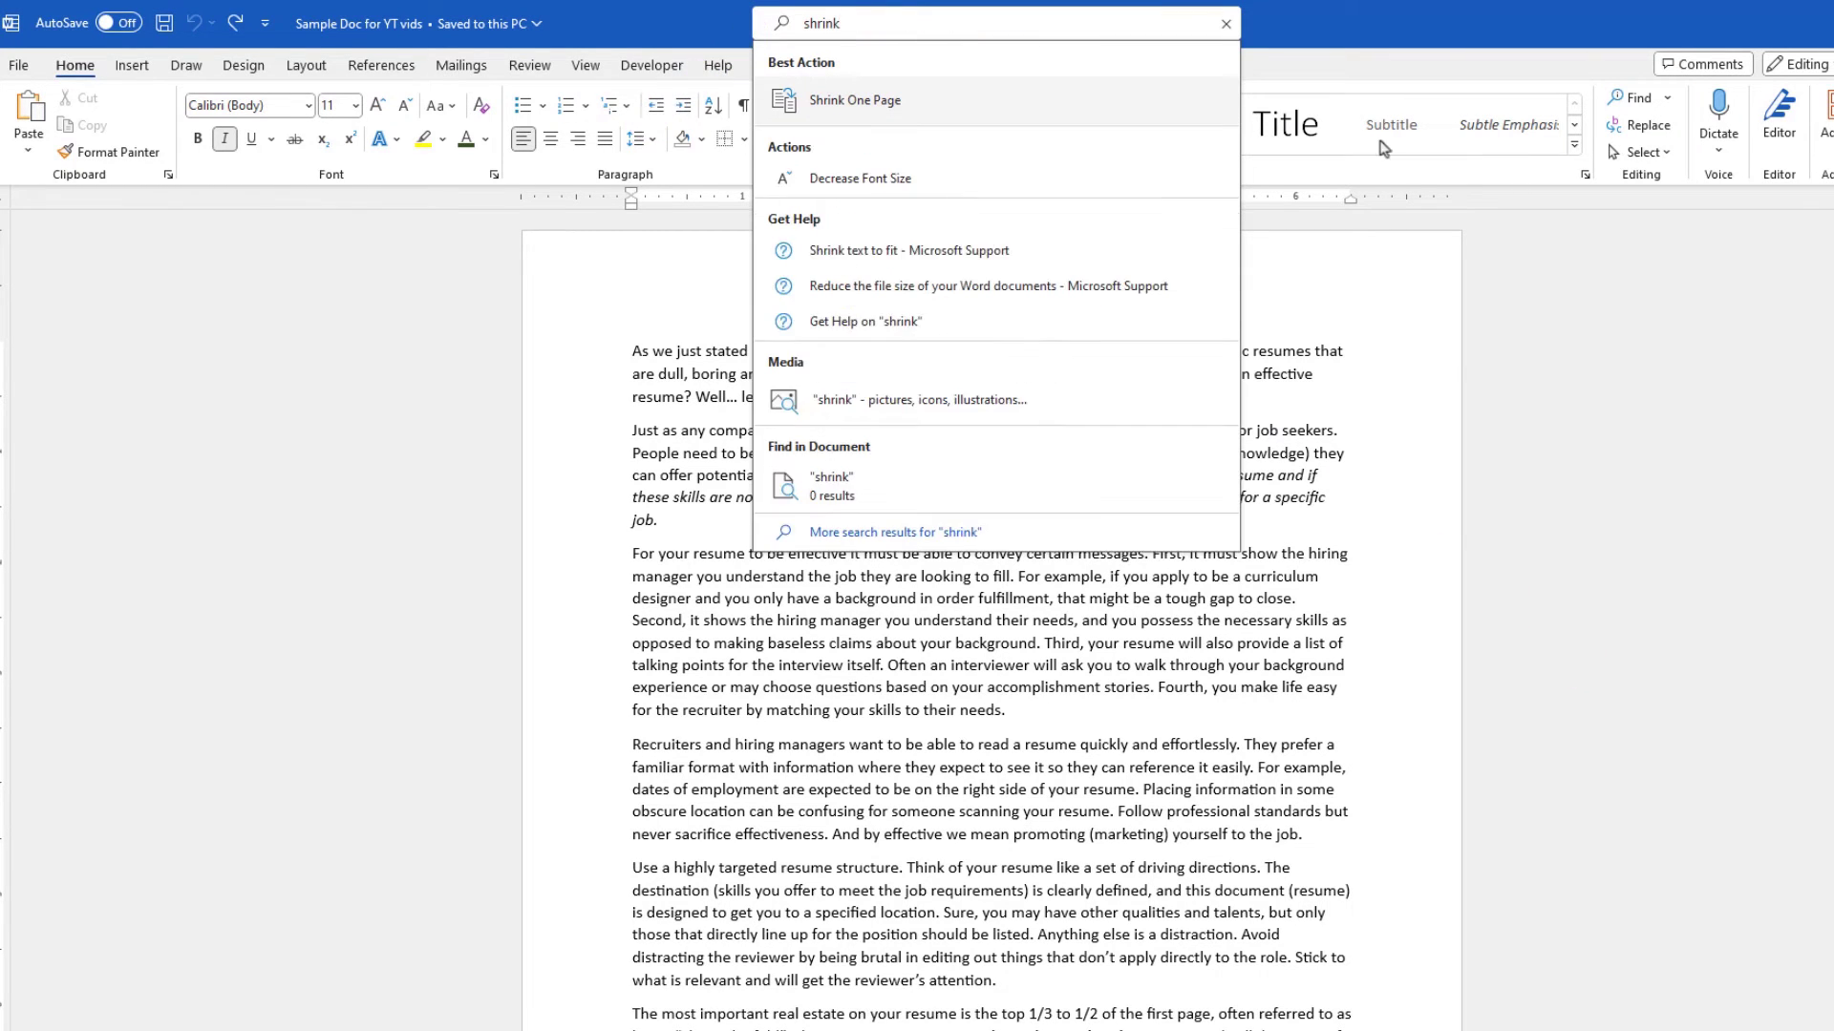
left_click(855, 102)
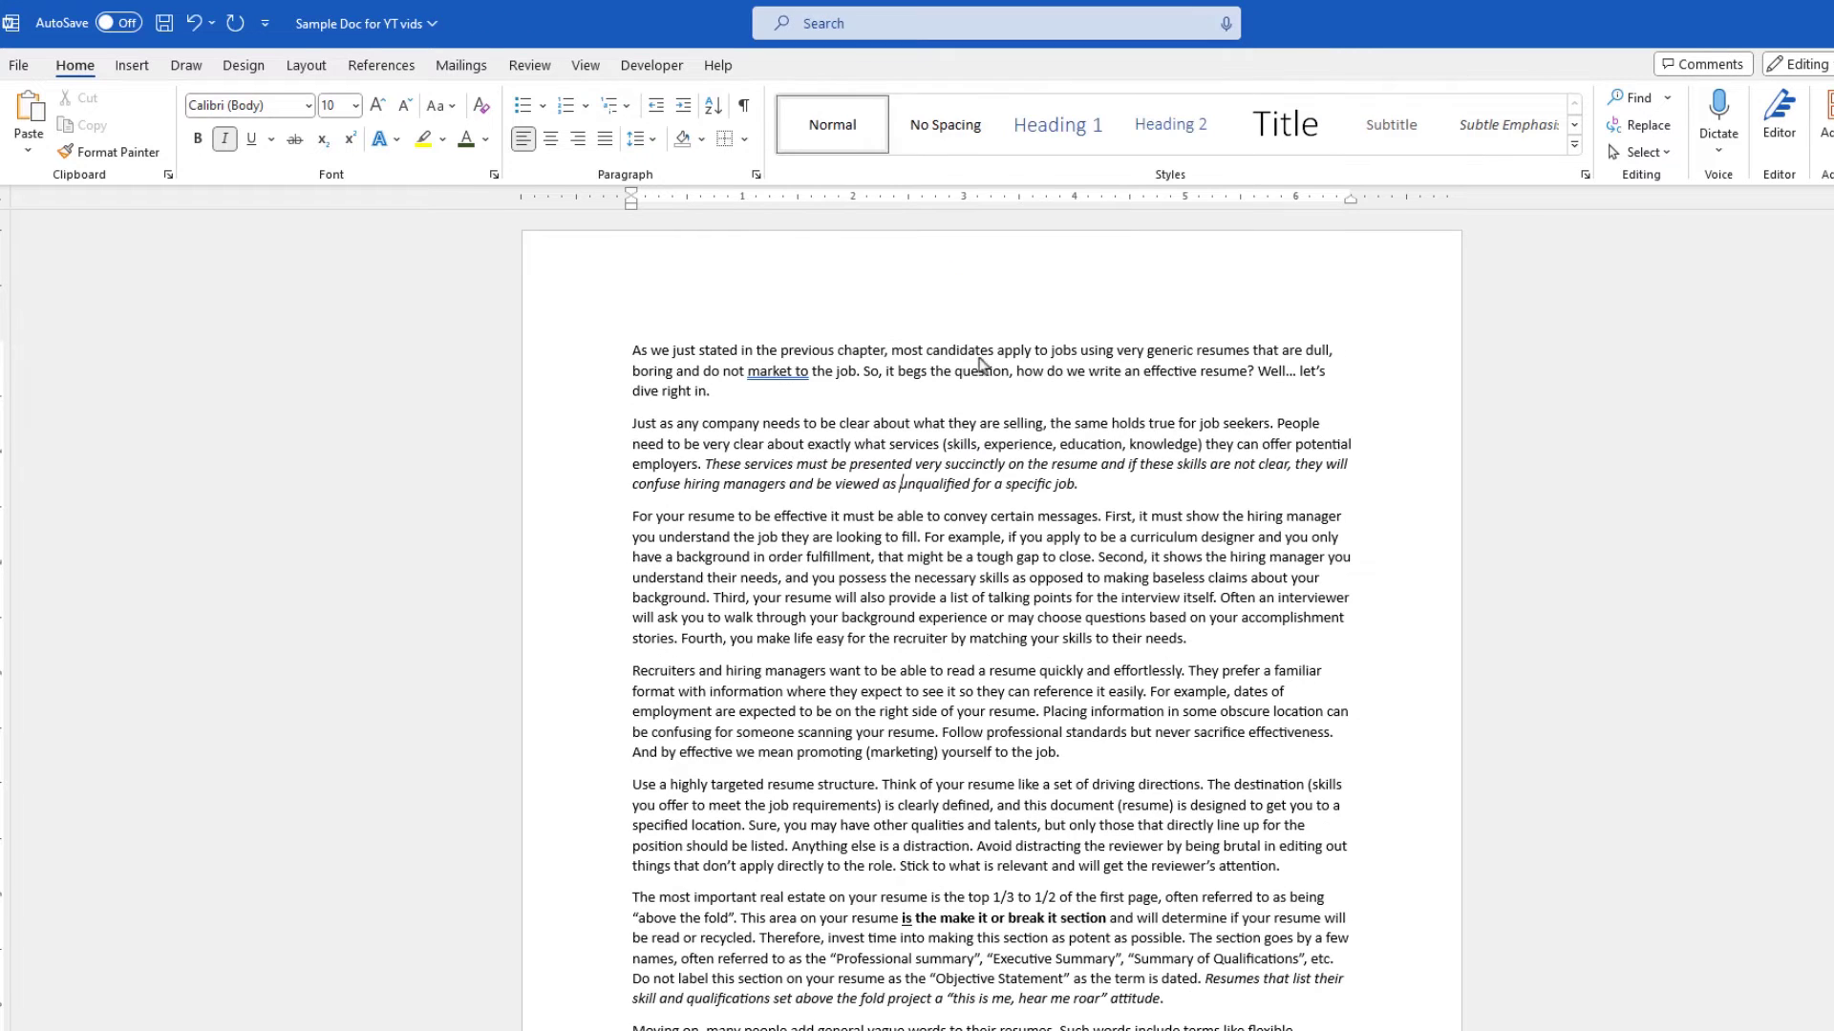
- Search for 'shir' and add the Shrink One Page command to the Quick Access Toolbar
left_click(984, 28)
type("shir")
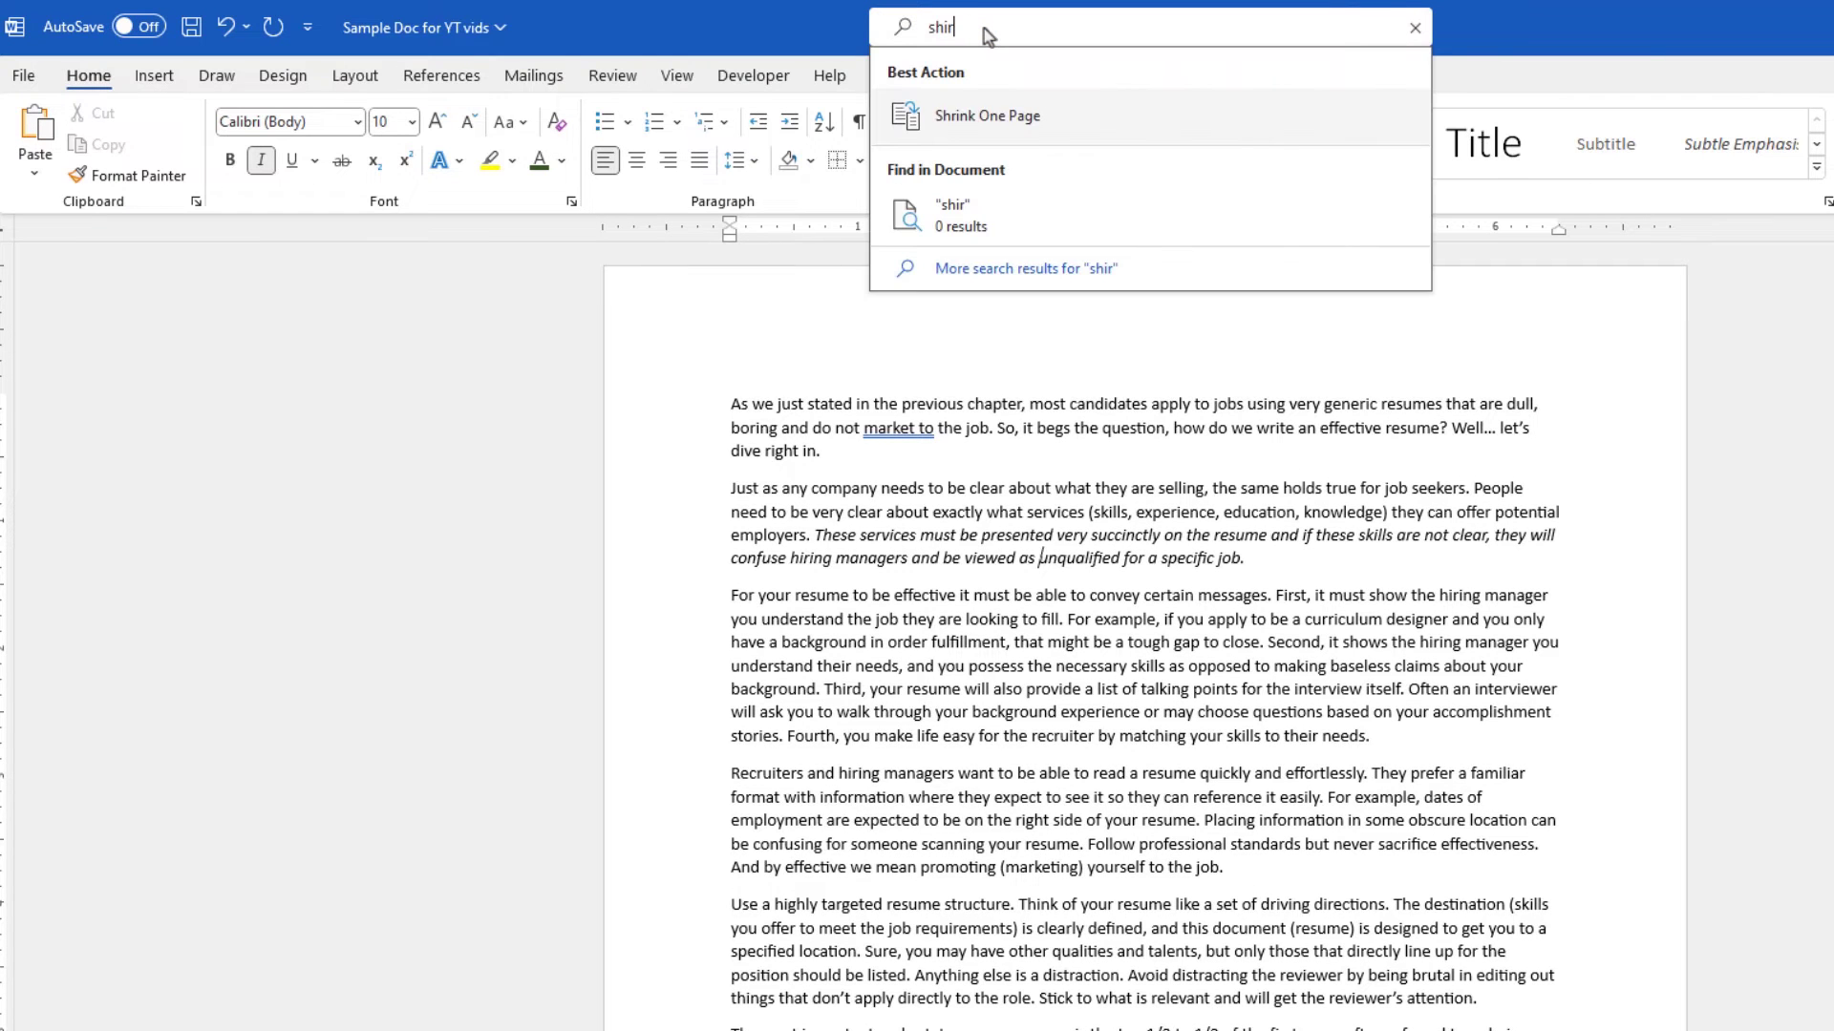
right_click(1023, 123)
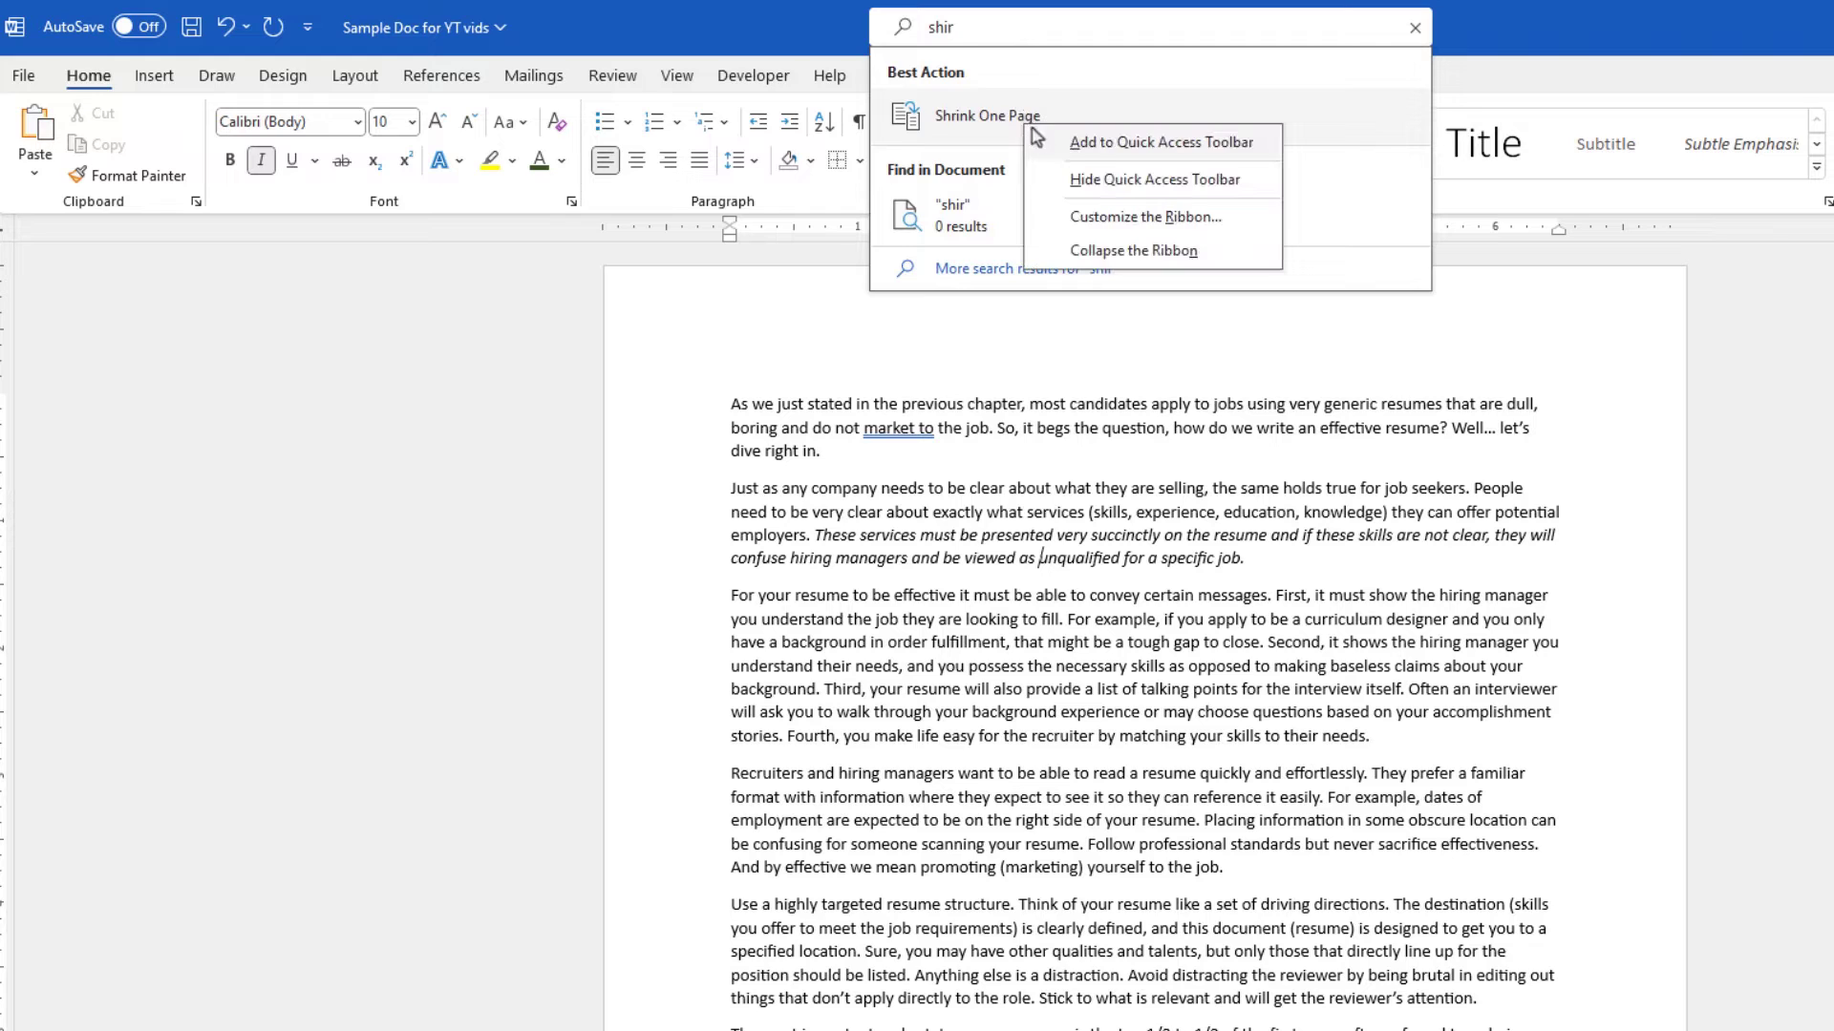
left_click(1090, 144)
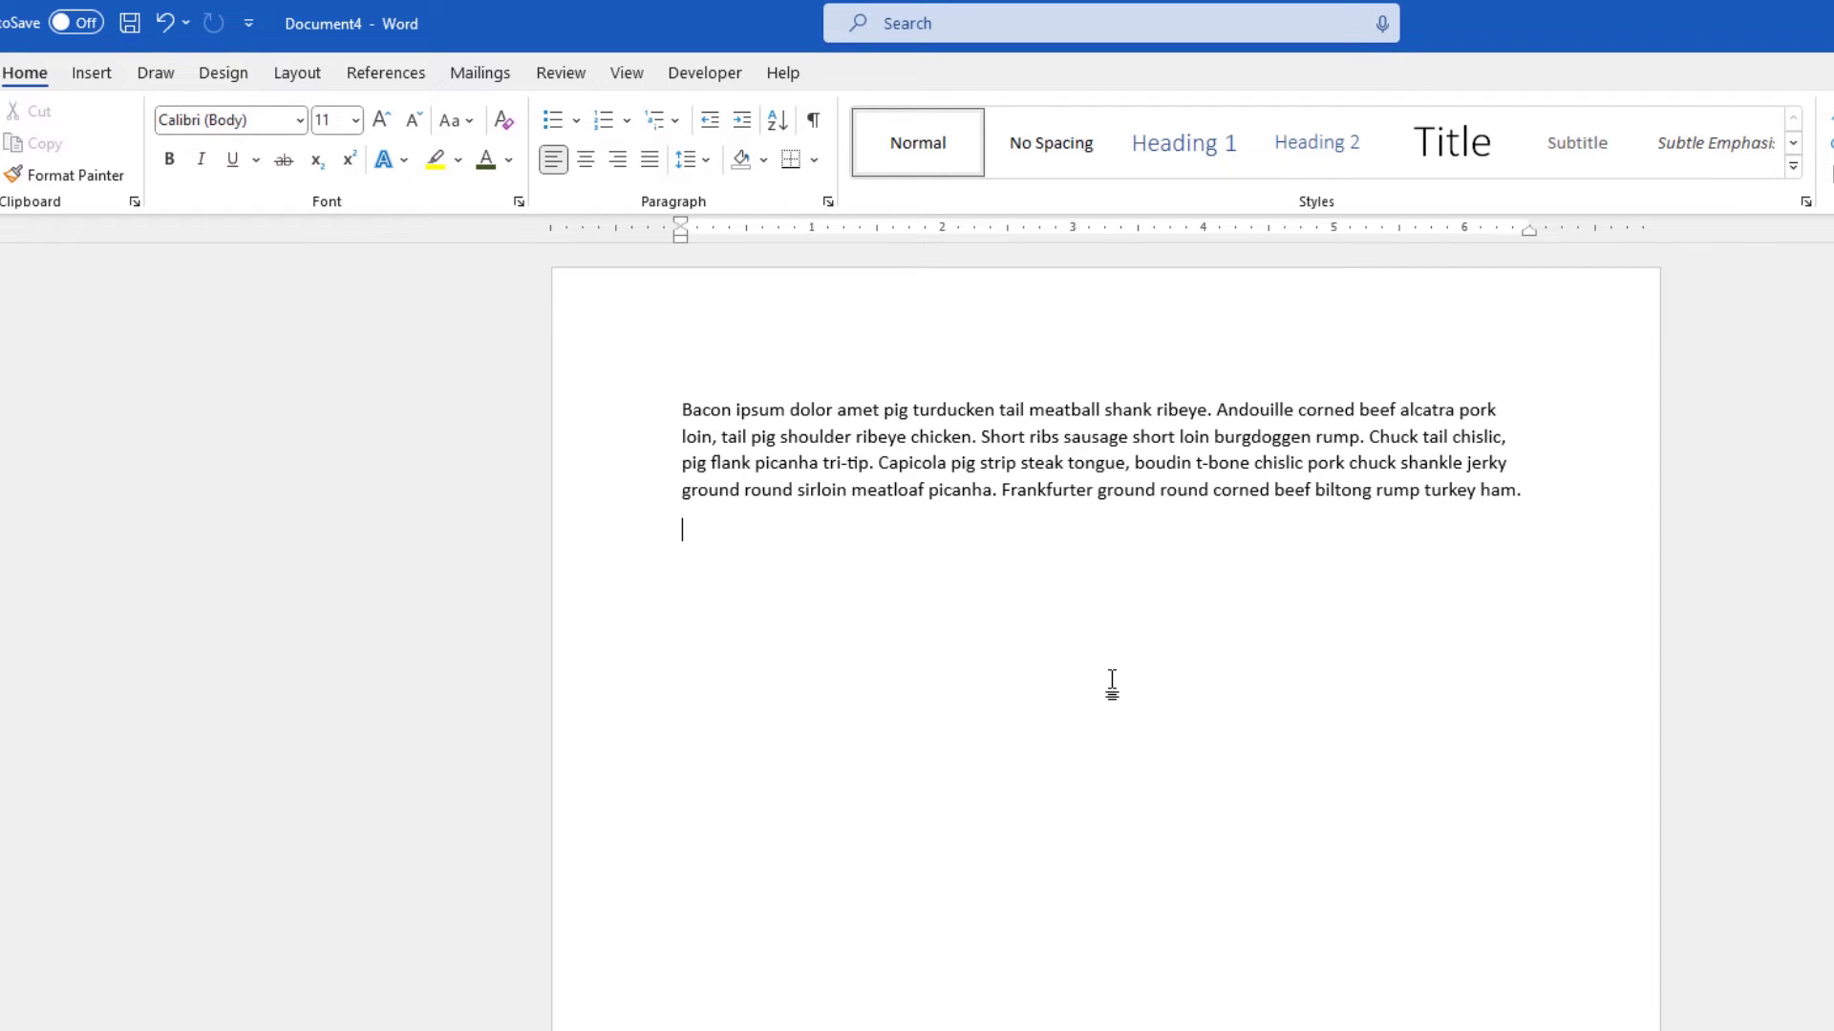
- Save the Bacon ipsum paragraph to the Quick Part Gallery as a building block named BI QP Text
triple_click(996, 436)
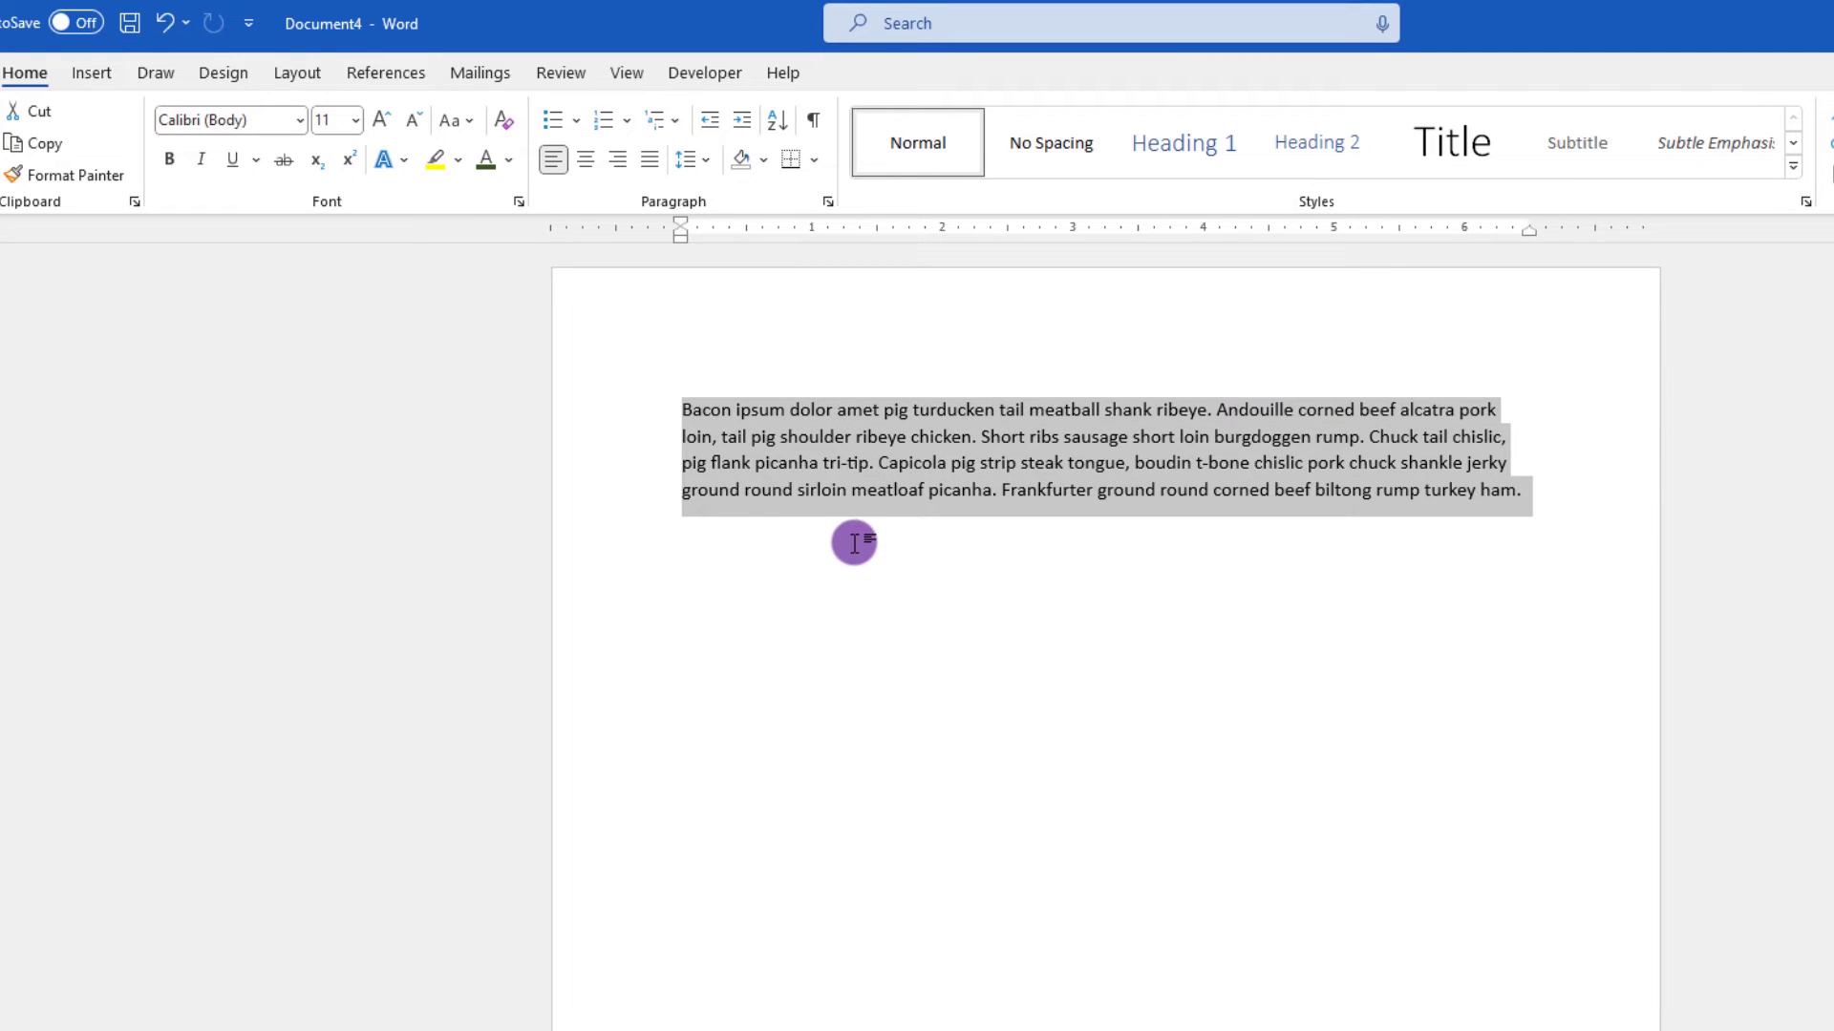
left_click(94, 74)
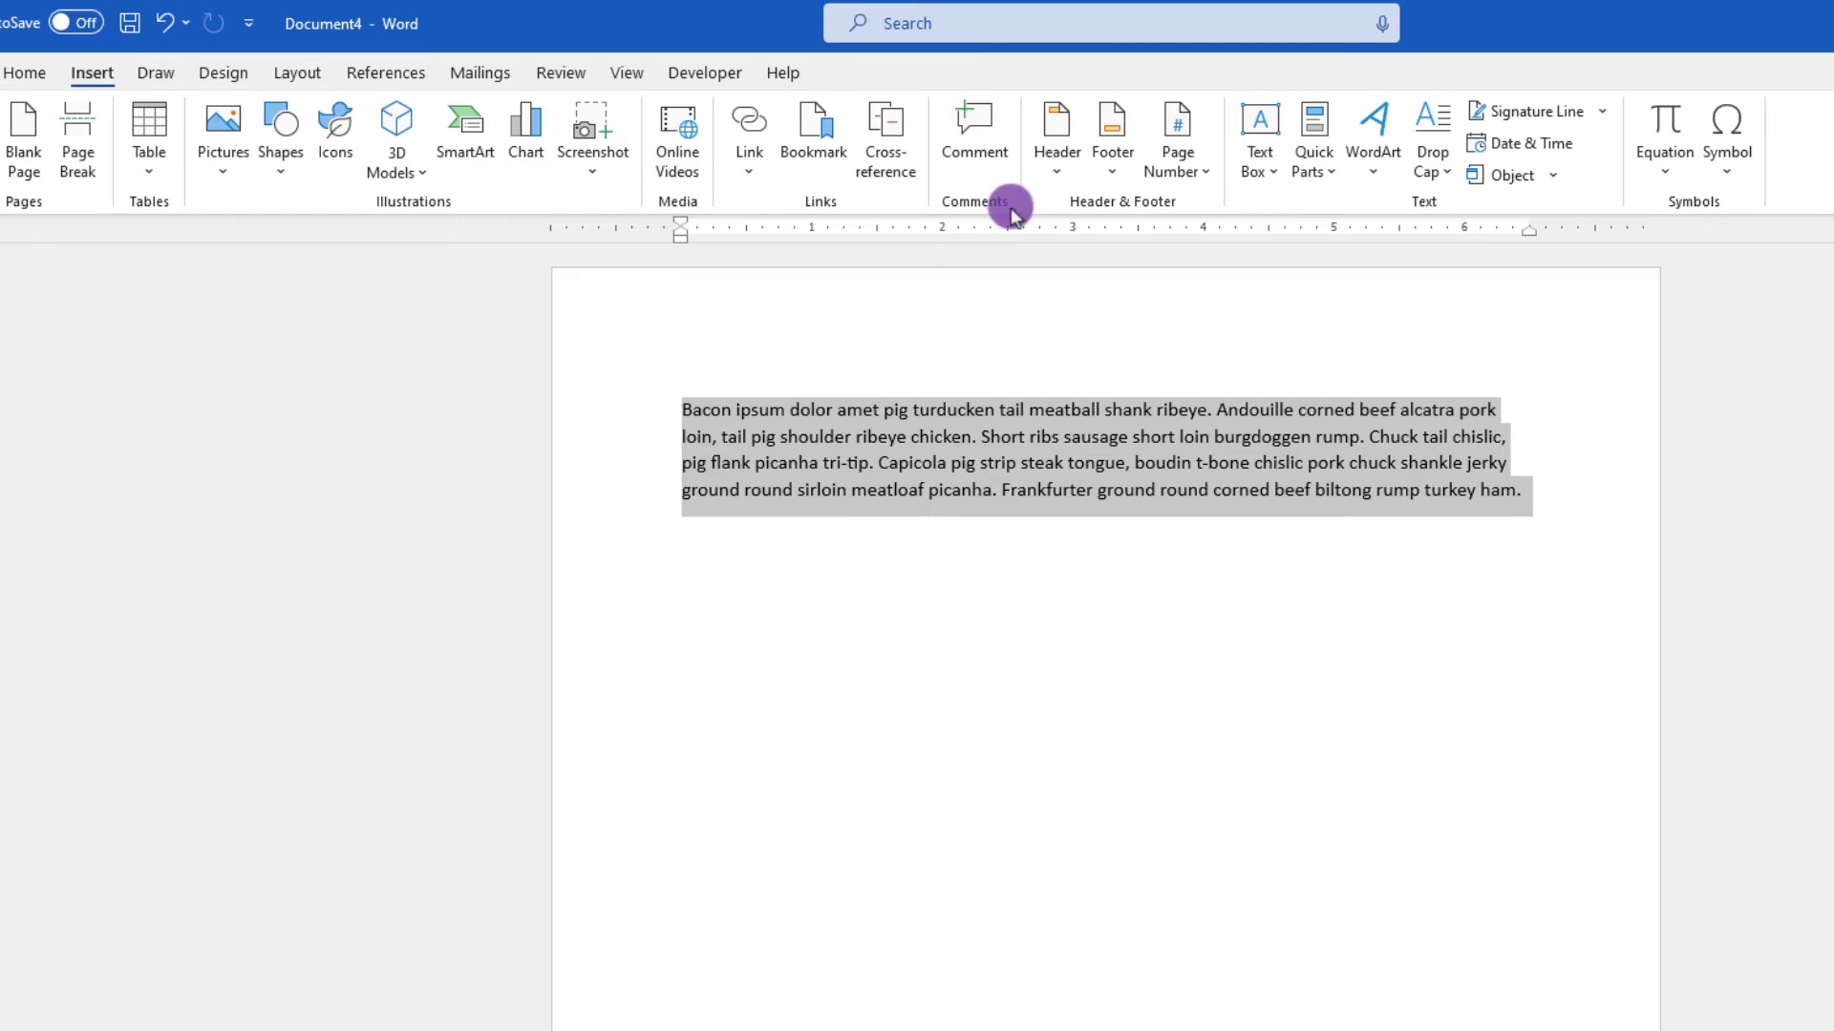
left_click(1315, 177)
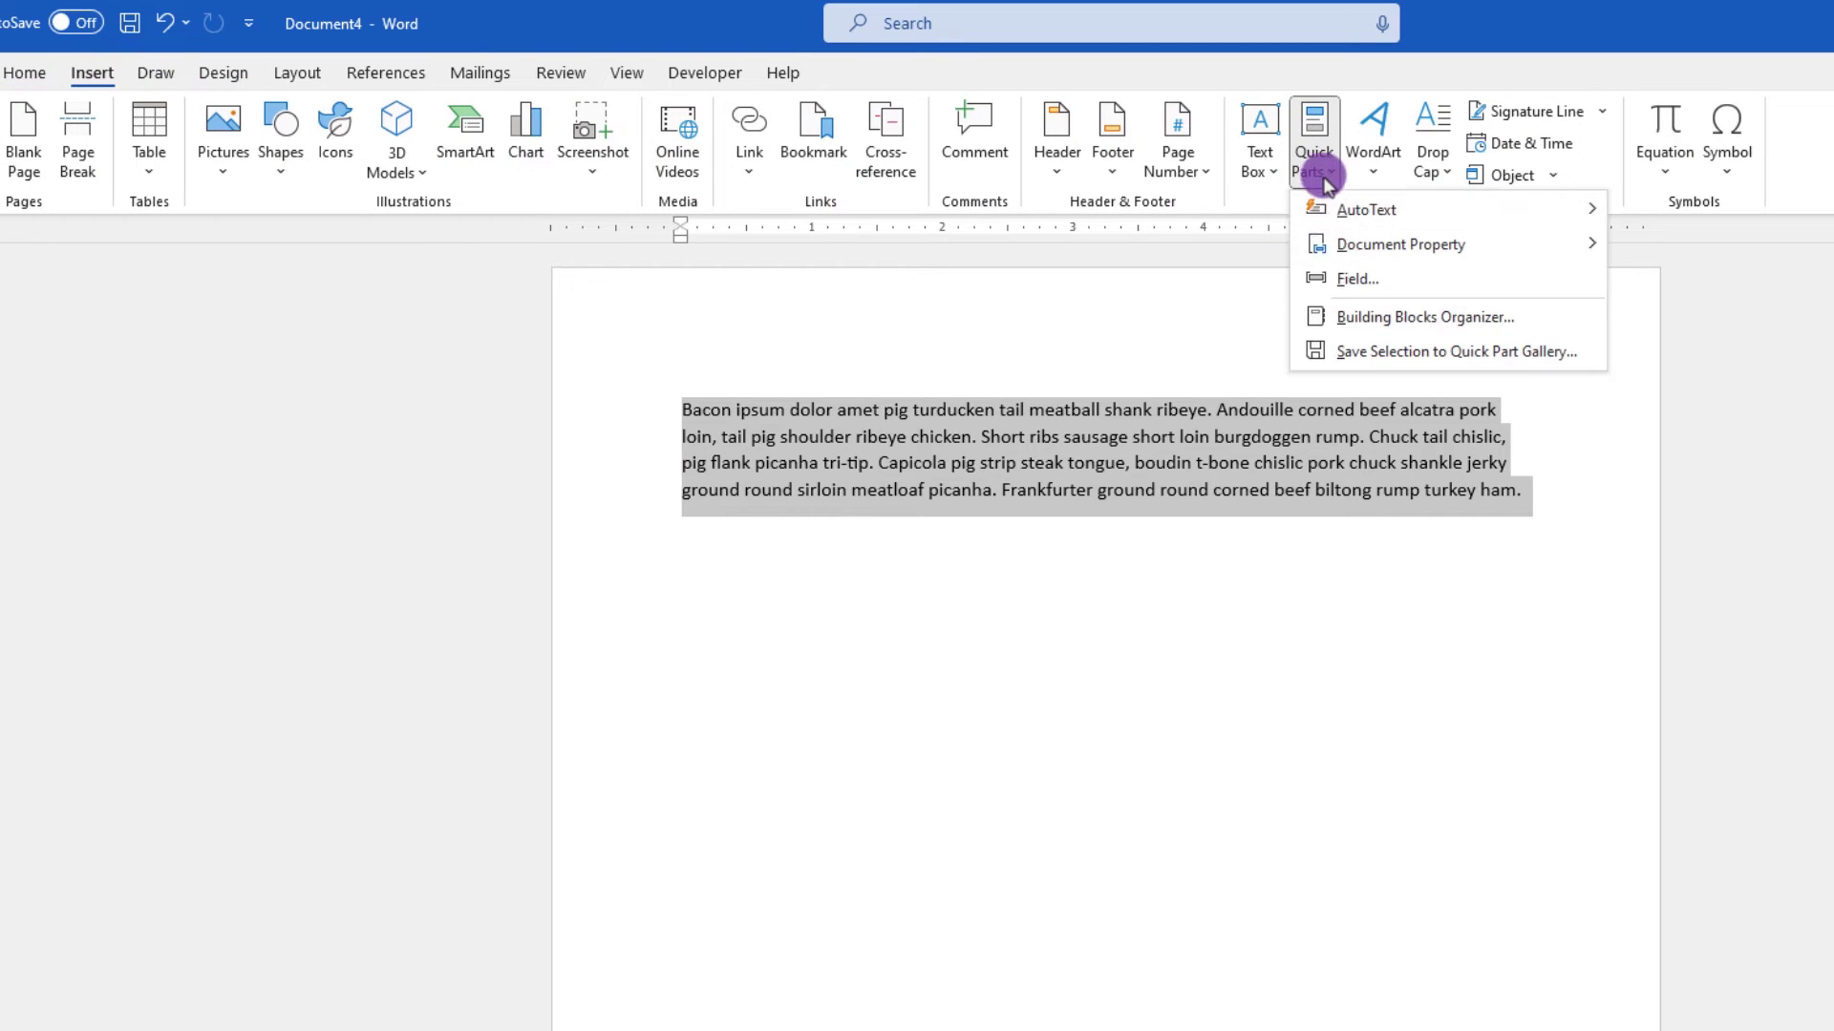
left_click(1332, 349)
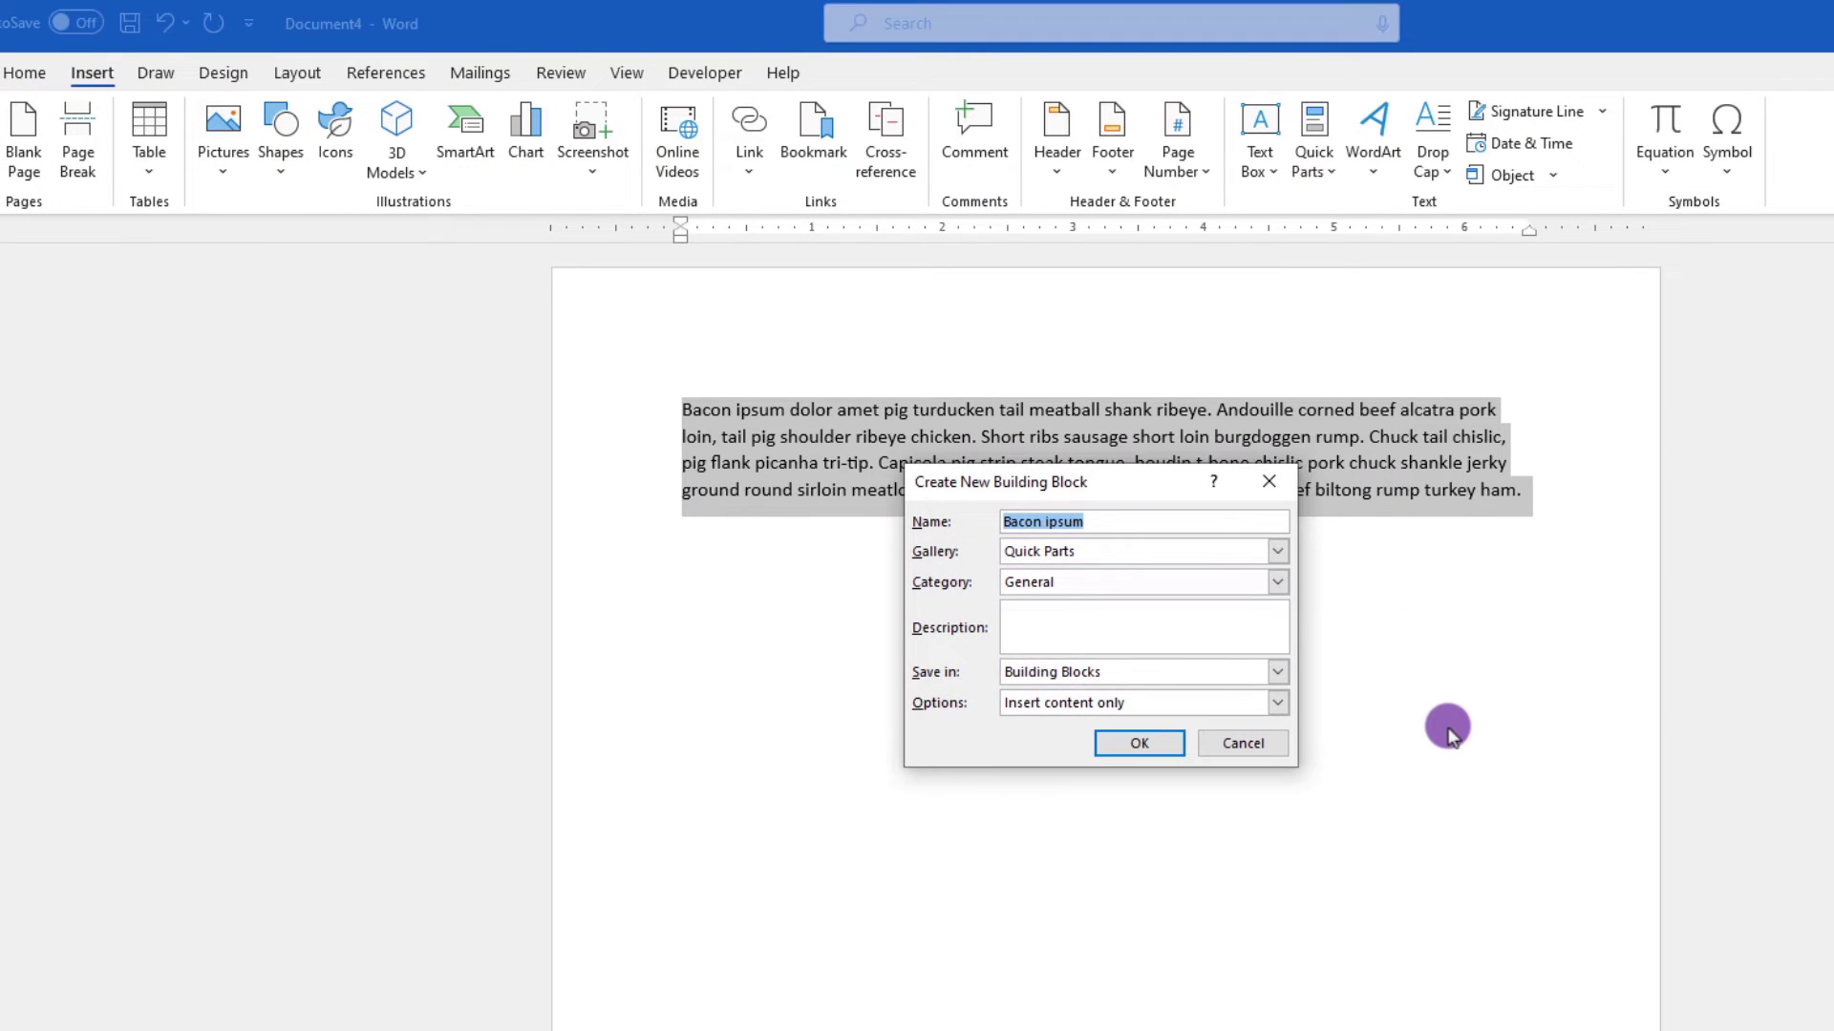
type("BI QP Text")
left_click(1139, 743)
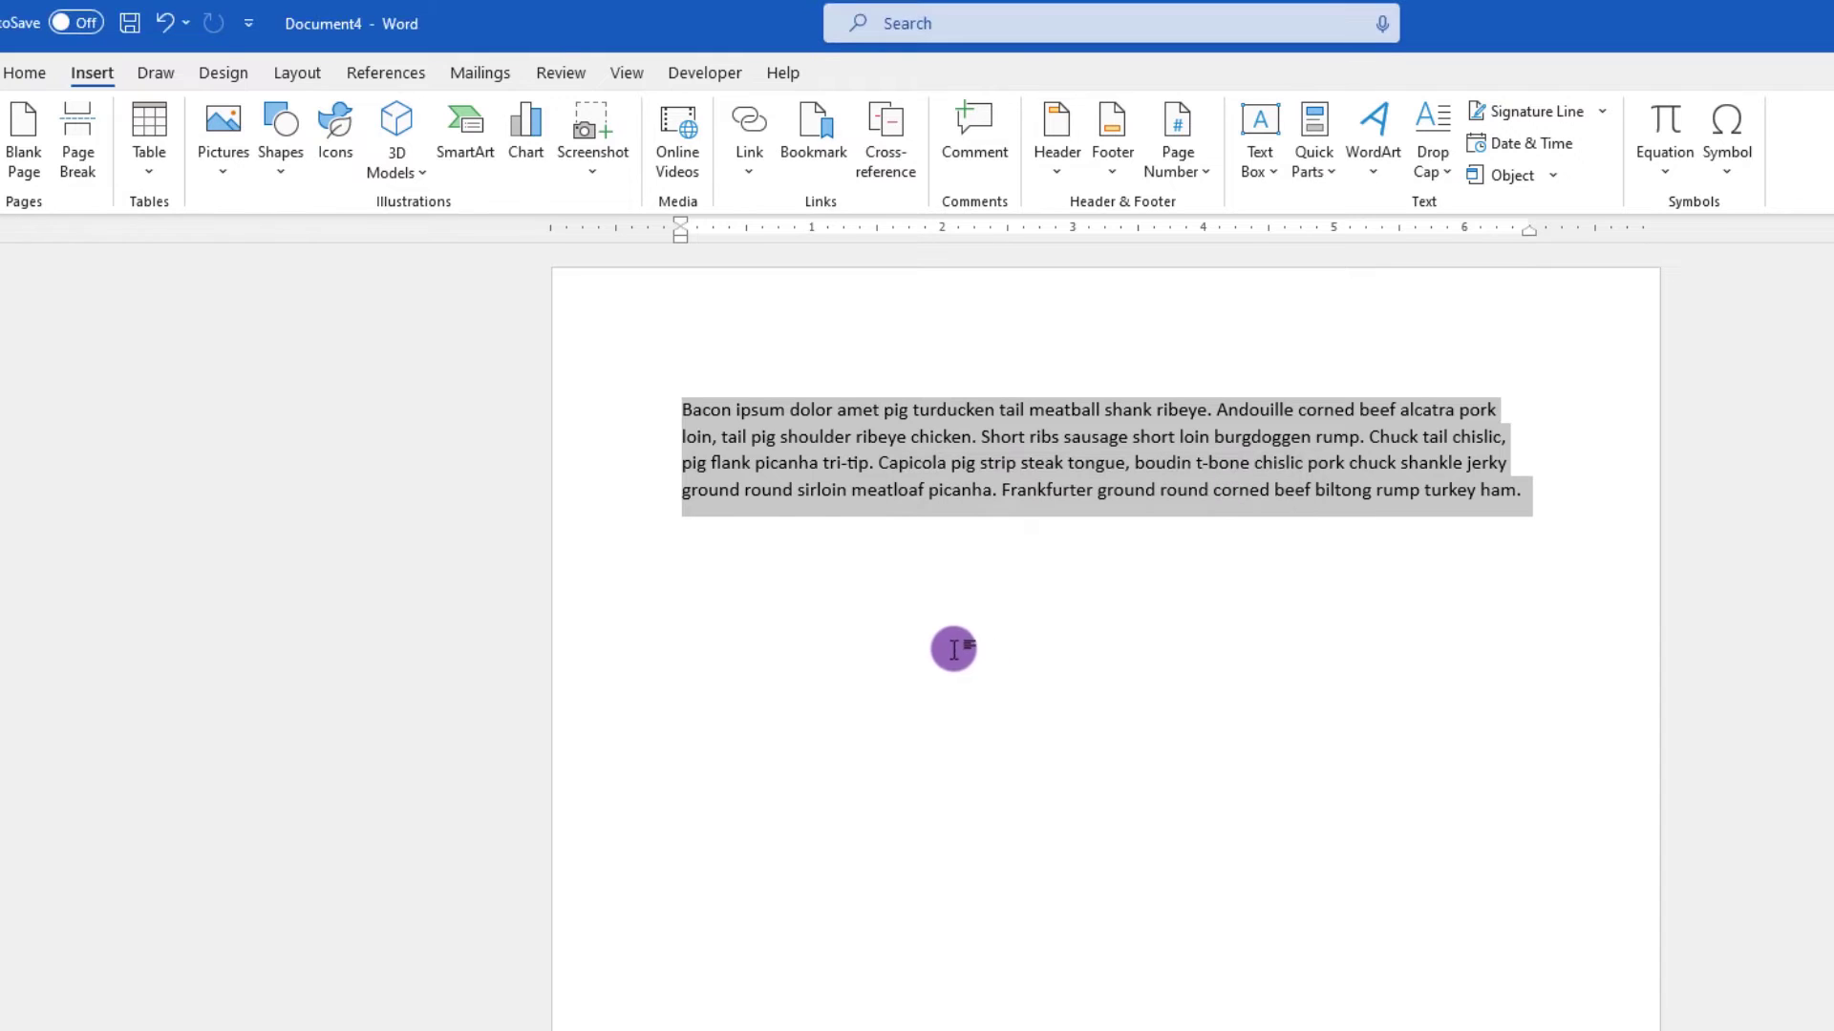
- Insert the saved quick part below the paragraph by its name 'YT qp', then again from the Quick Parts gallery
left_click(865, 624)
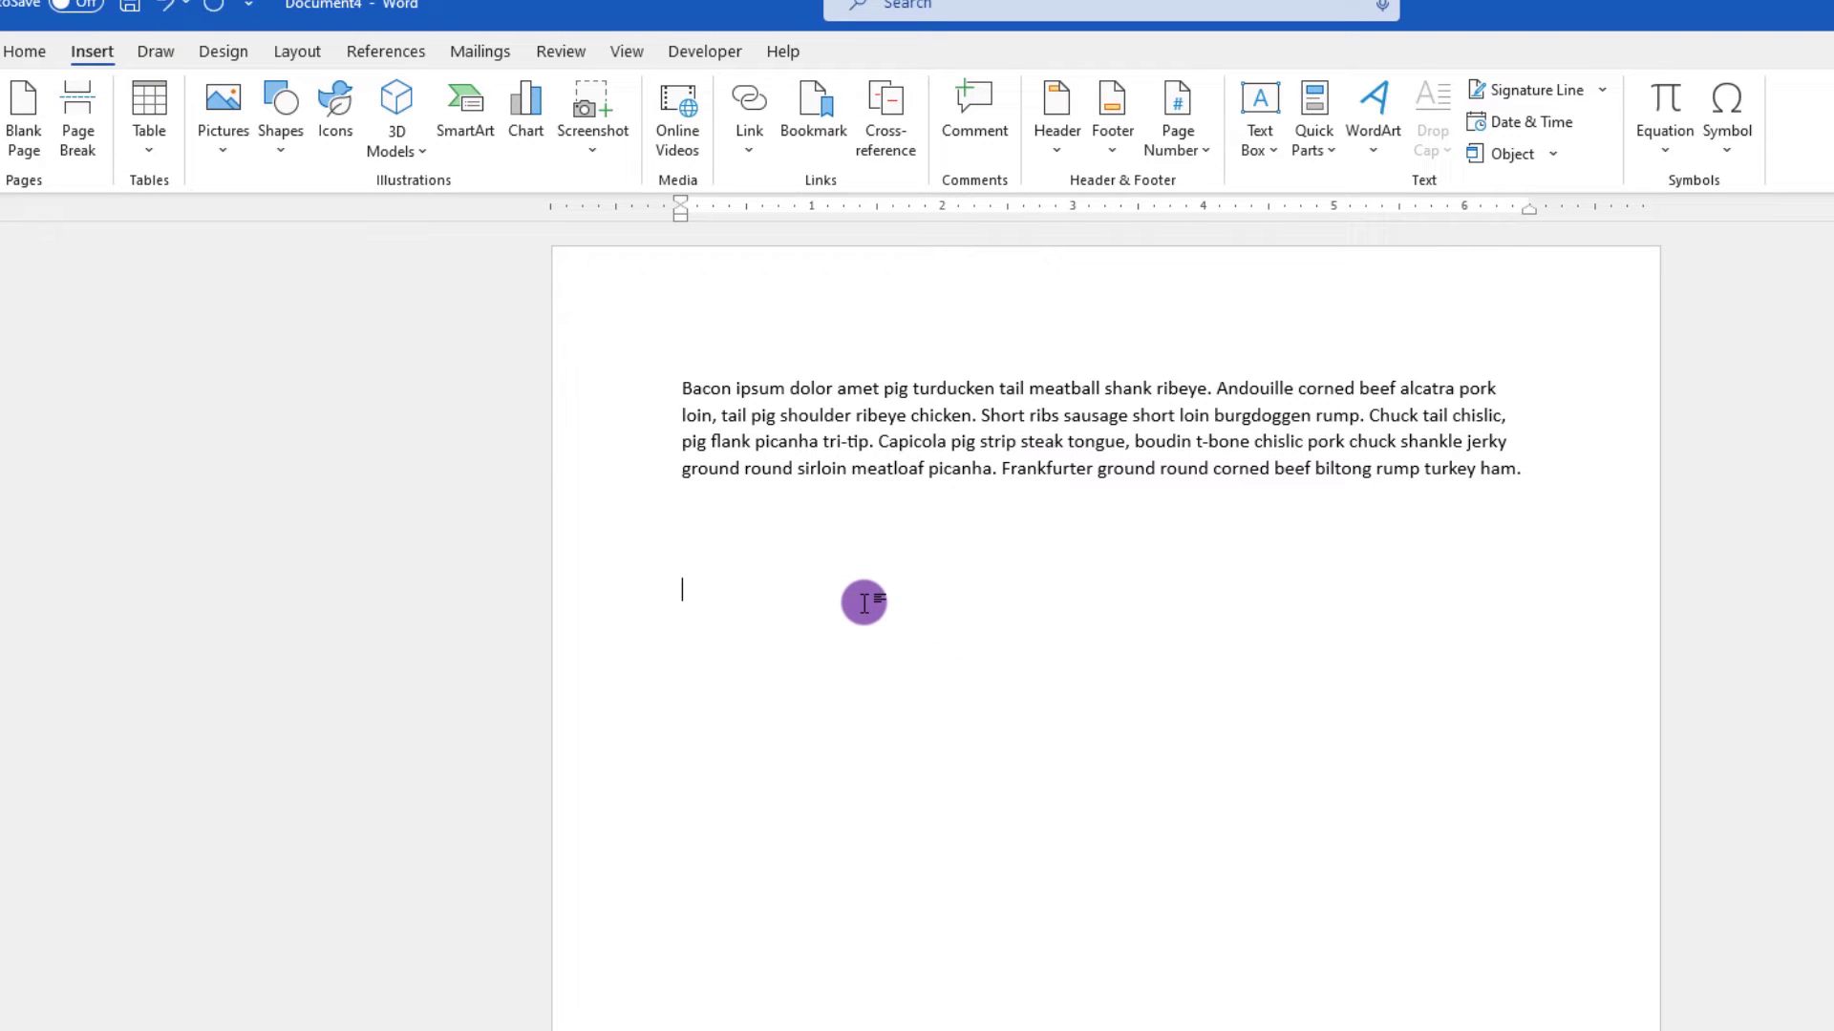
type("YT qp")
key("F3")
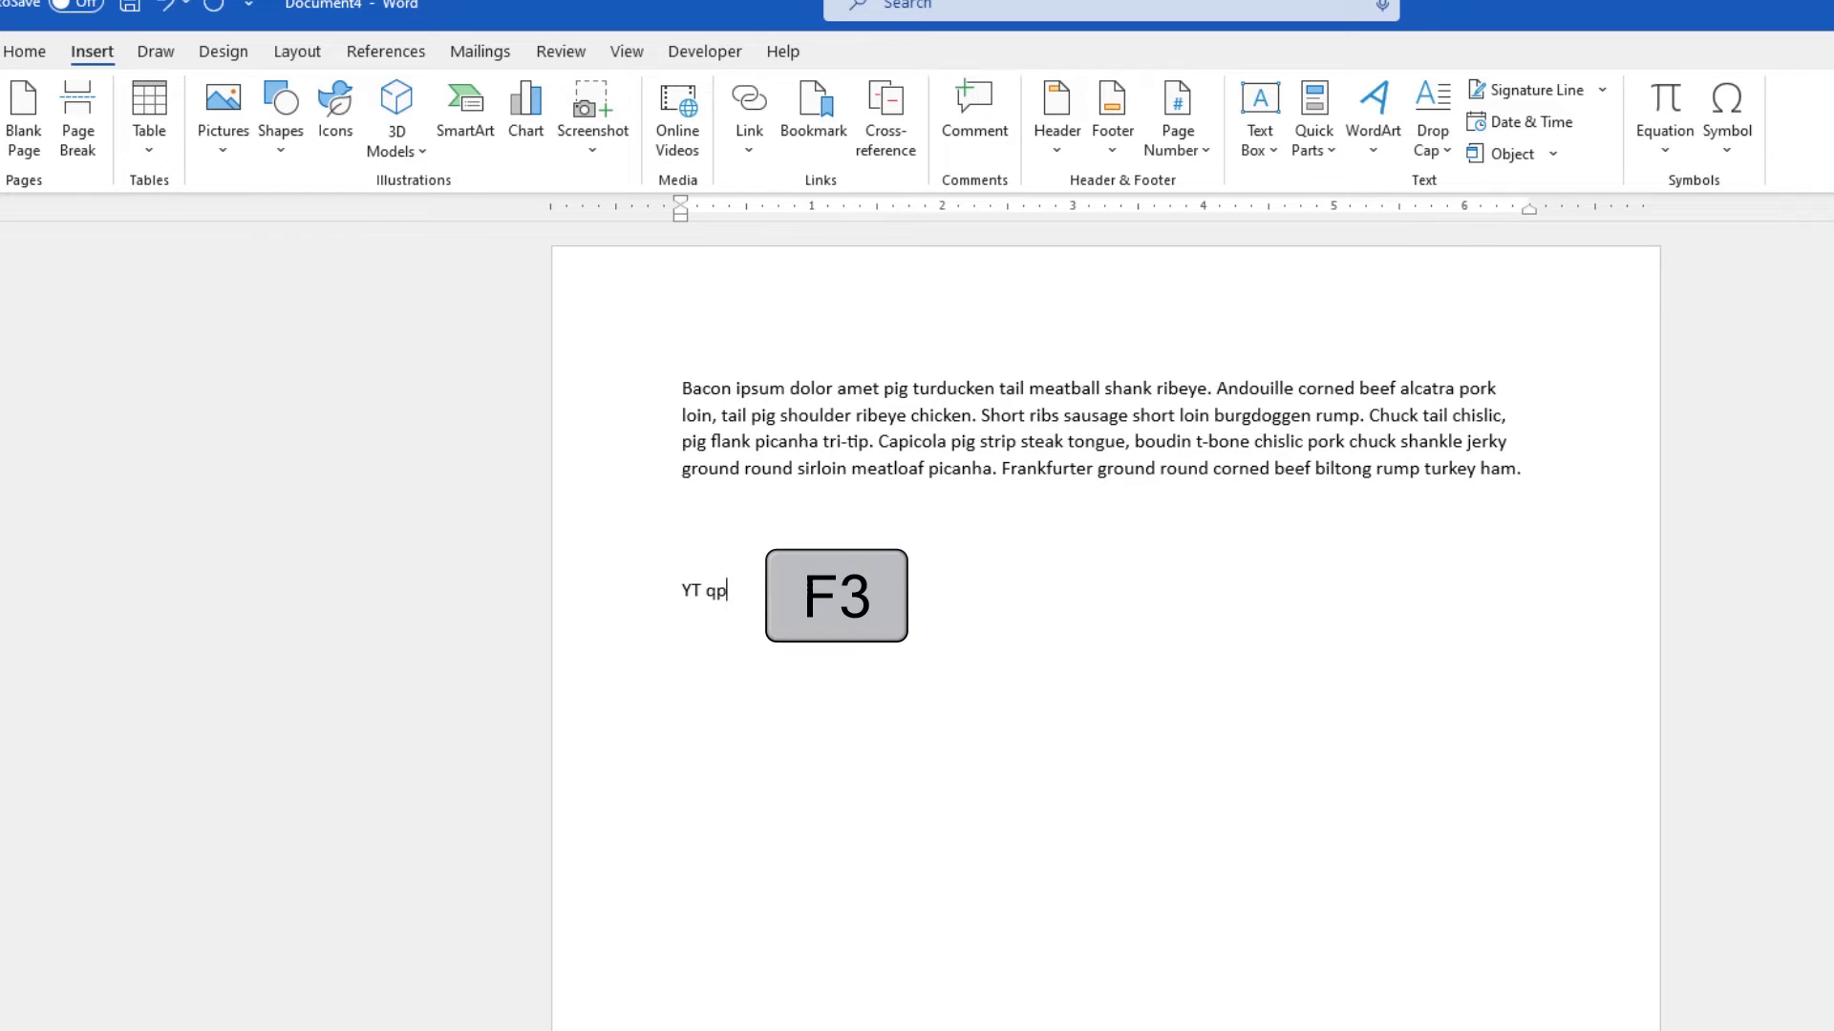
key("Return")
key("Return")
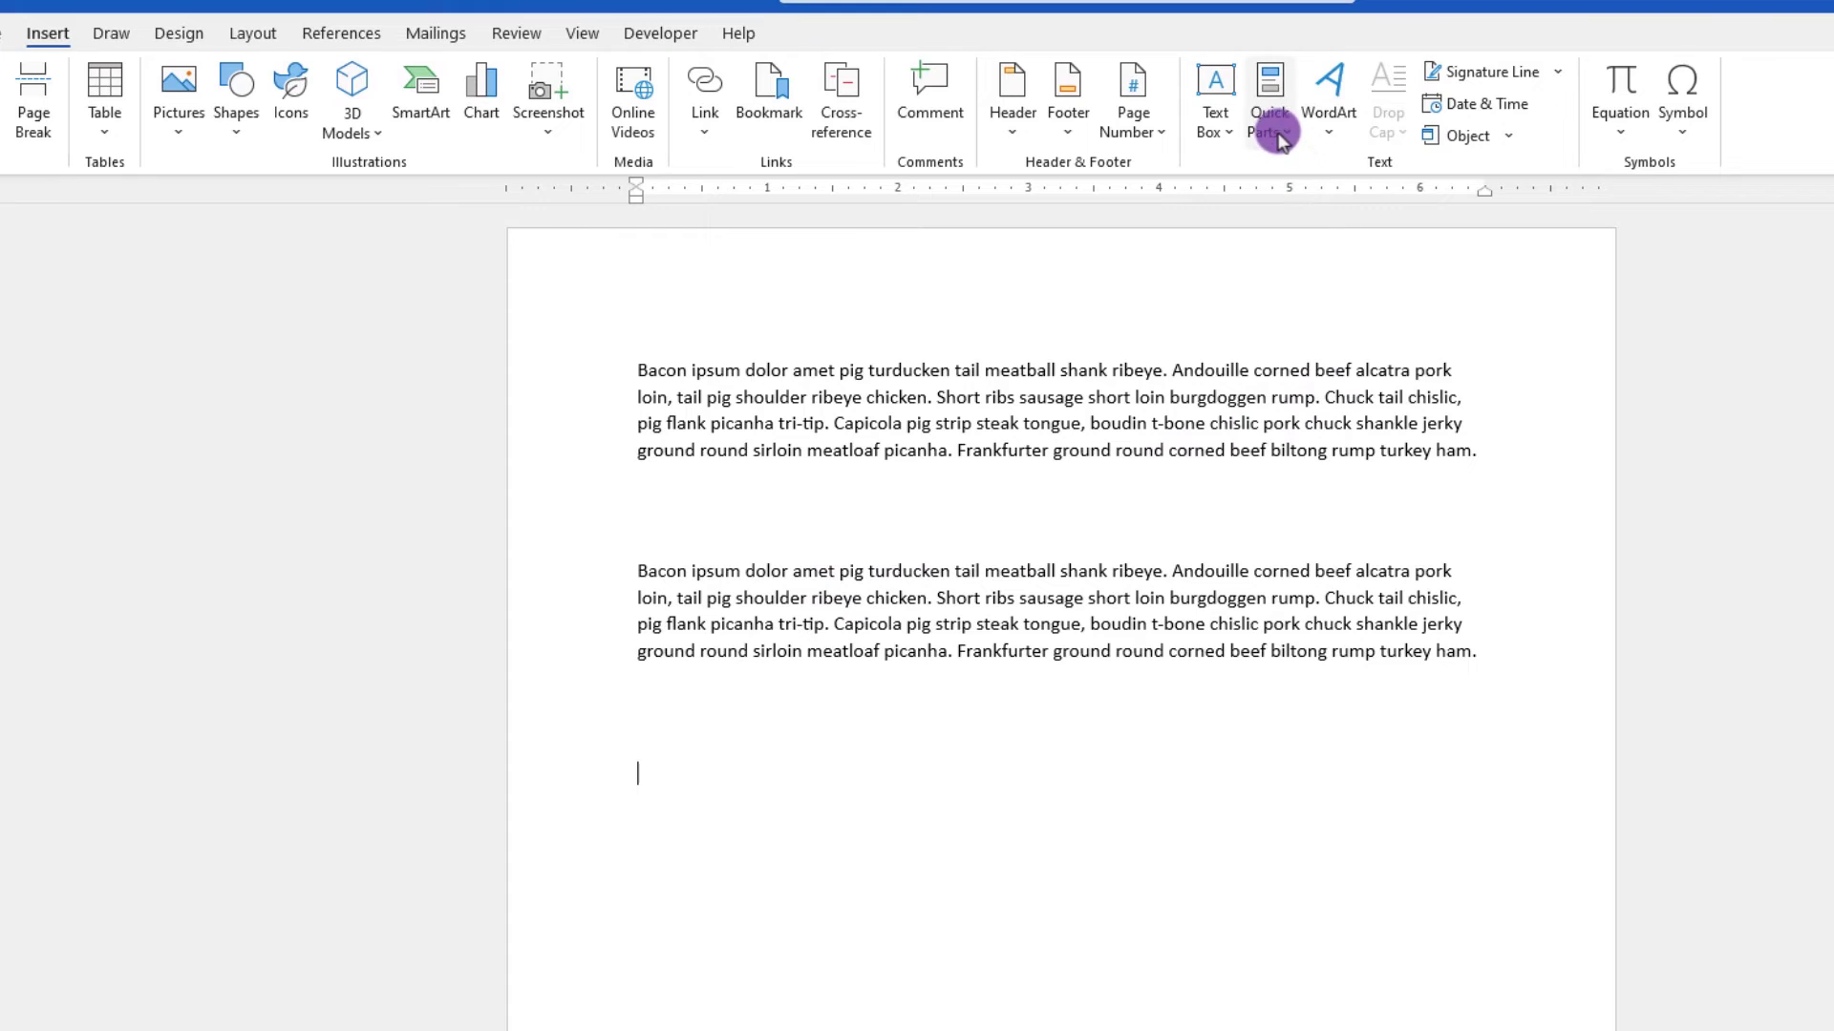
left_click(1279, 134)
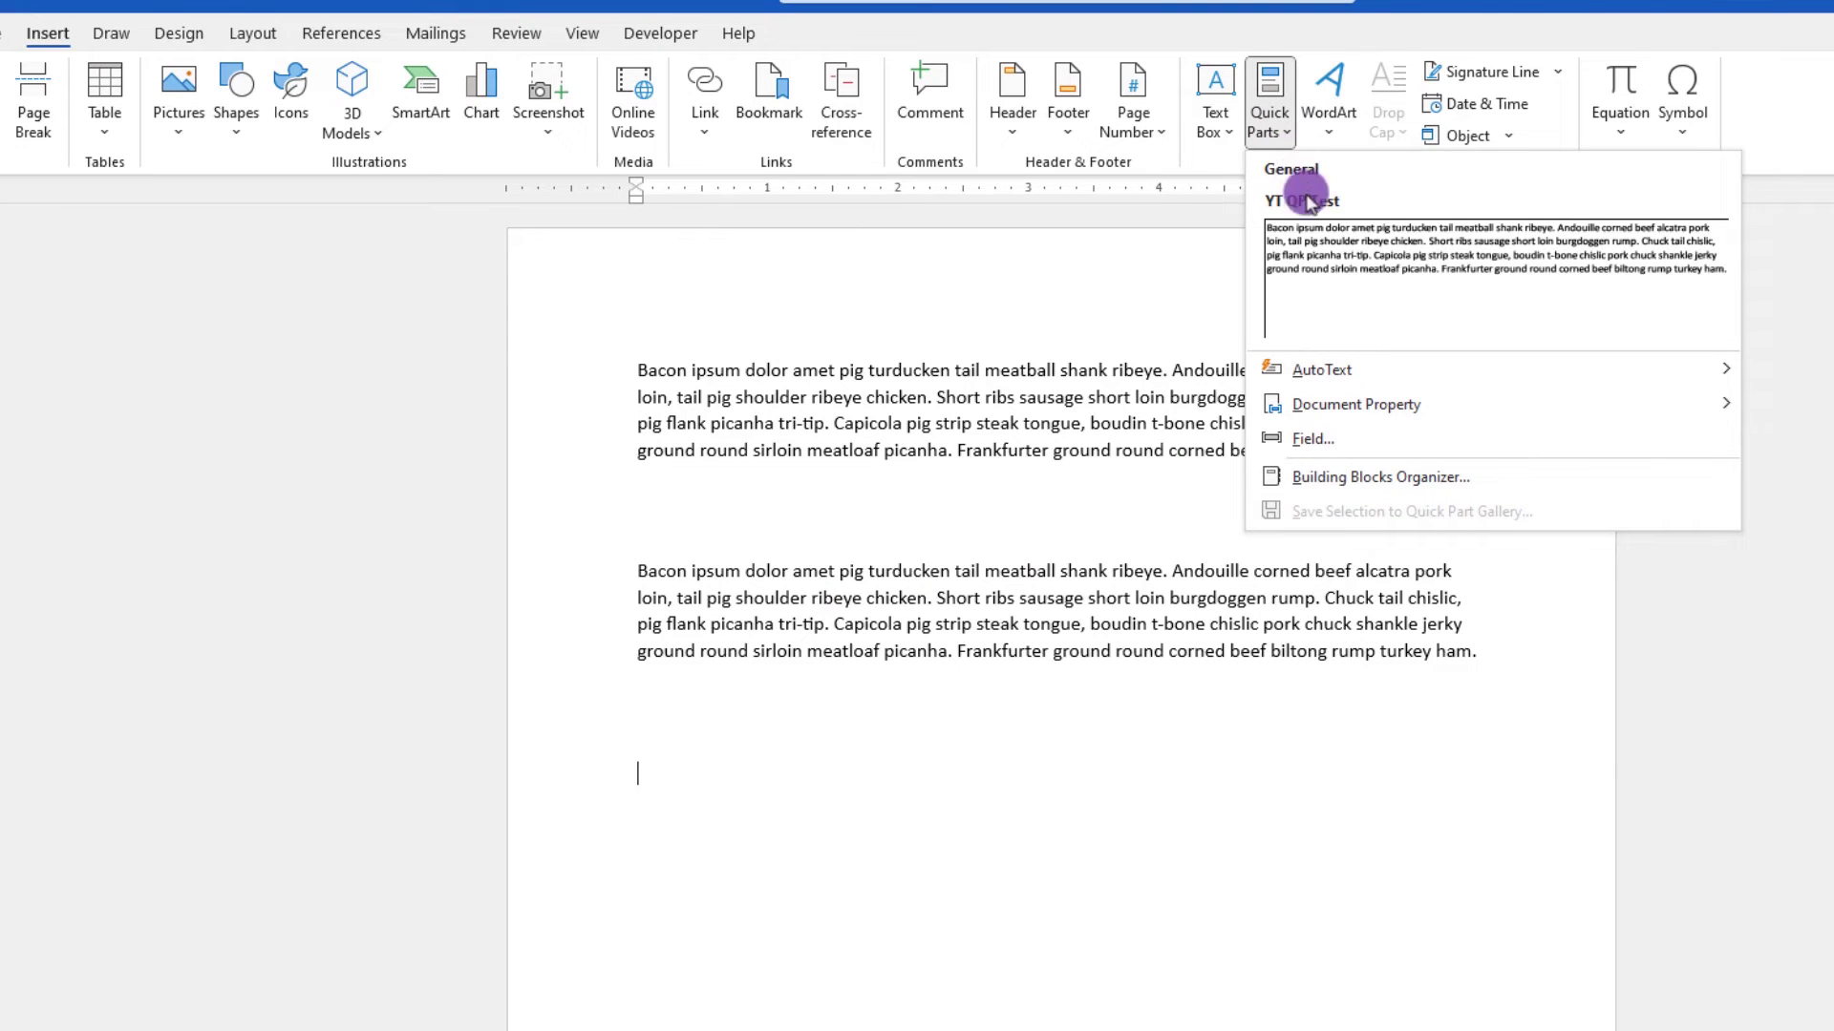
left_click(1324, 253)
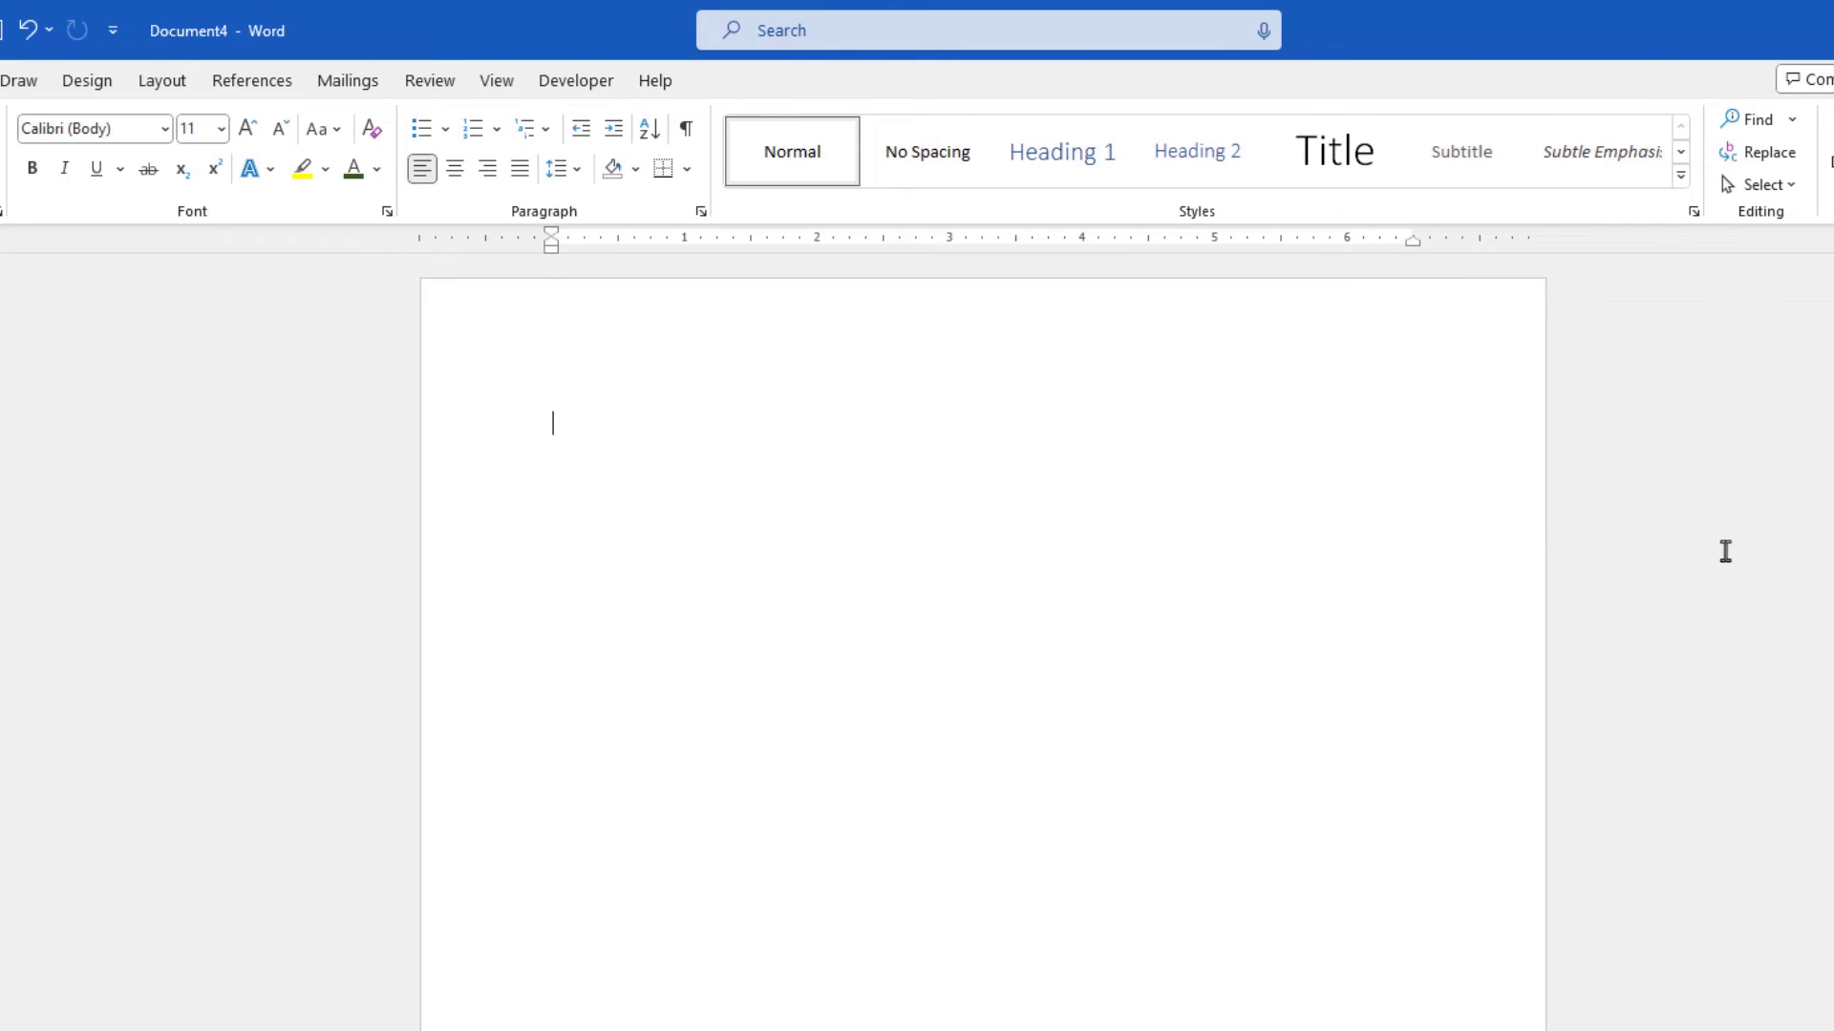
- Position the insertion point lower on the blank page with new lines and tabs, then with Click and Type
key("Return")
key("Return")
key("Return")
key("Return")
key("Return")
key("Return")
key("Return")
key("Return")
key("Tab")
key("Tab")
key("Tab")
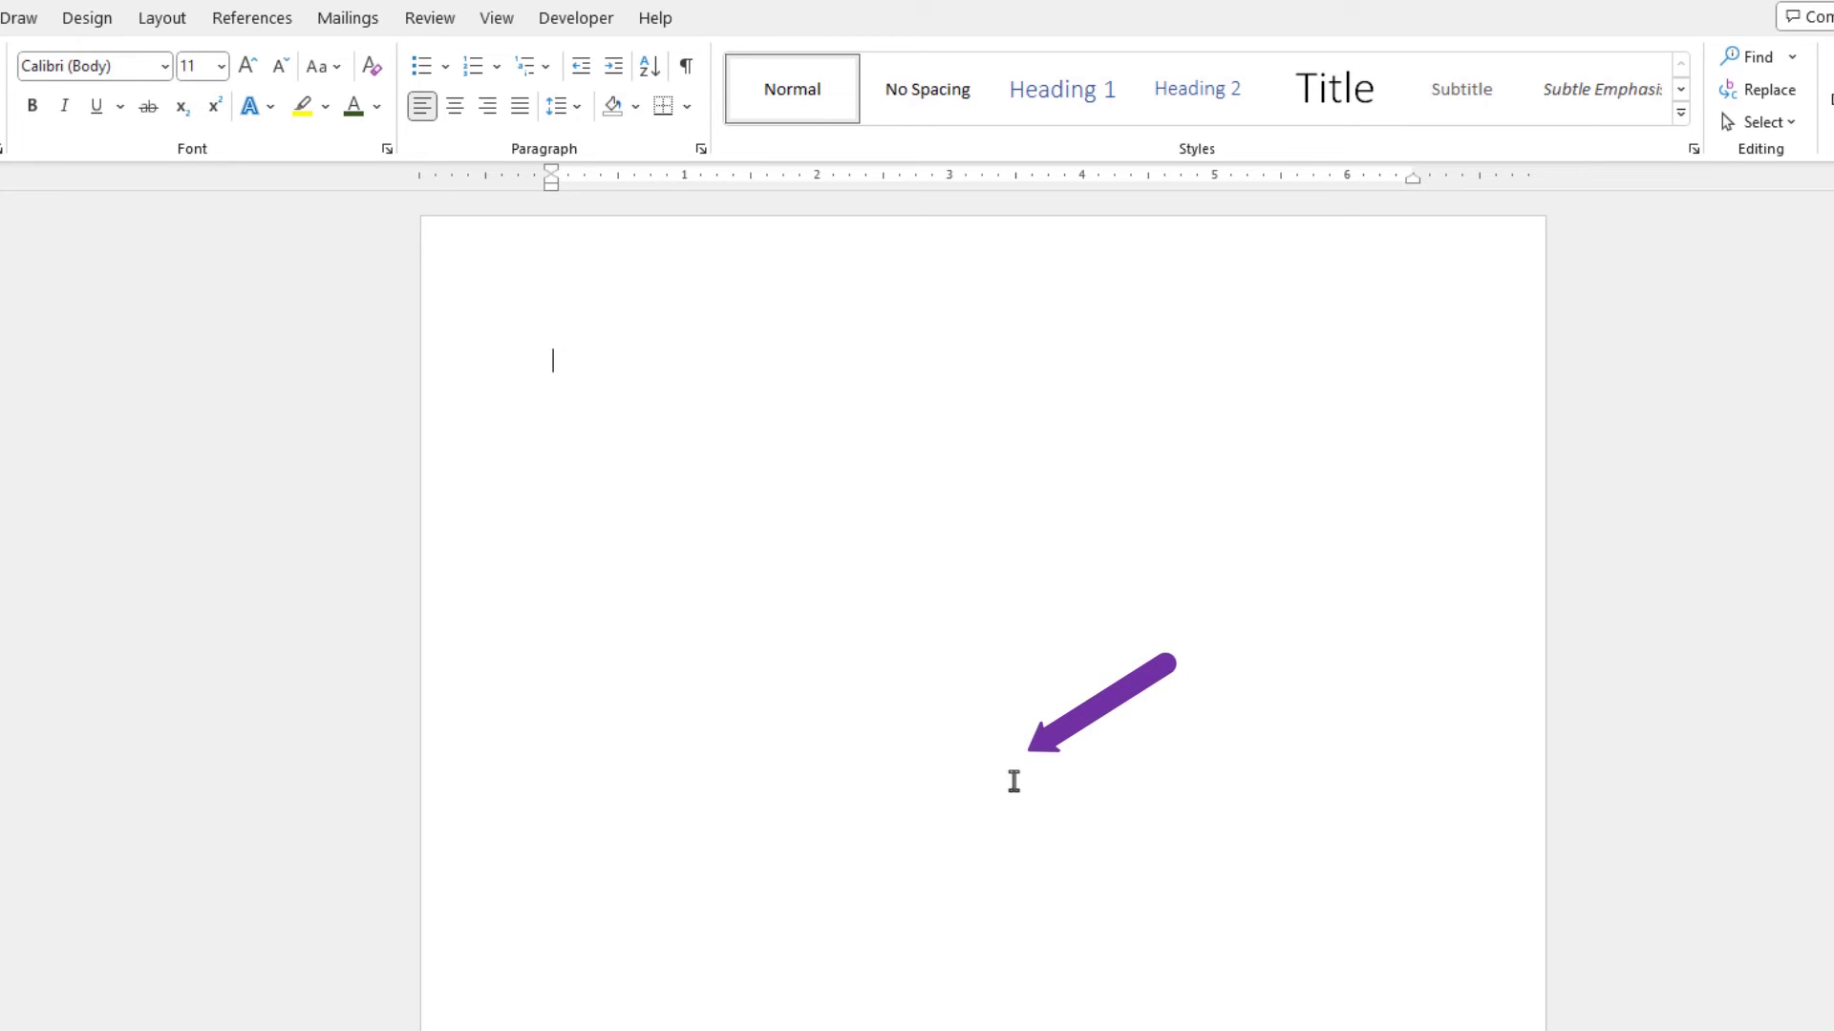
double_click(1013, 781)
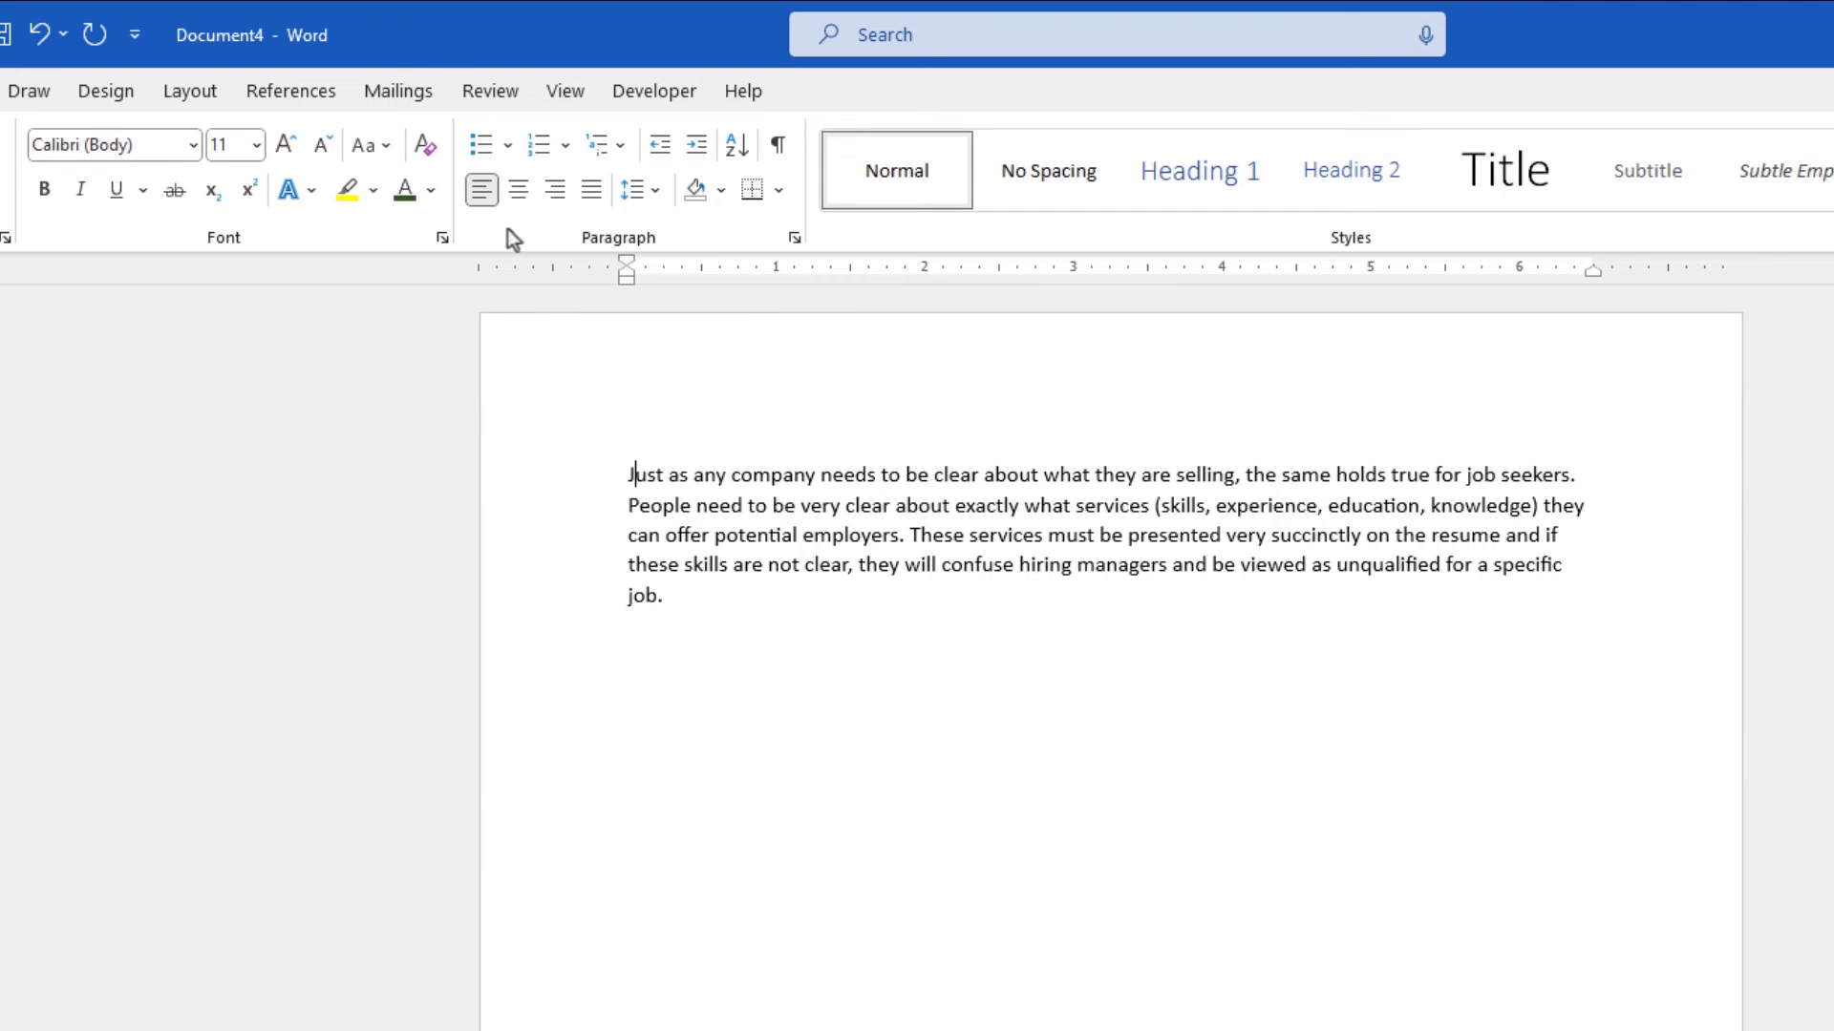
- Apply different Change Case options to the first word of the paragraph
left_click(377, 143)
left_click(436, 282)
left_click(377, 144)
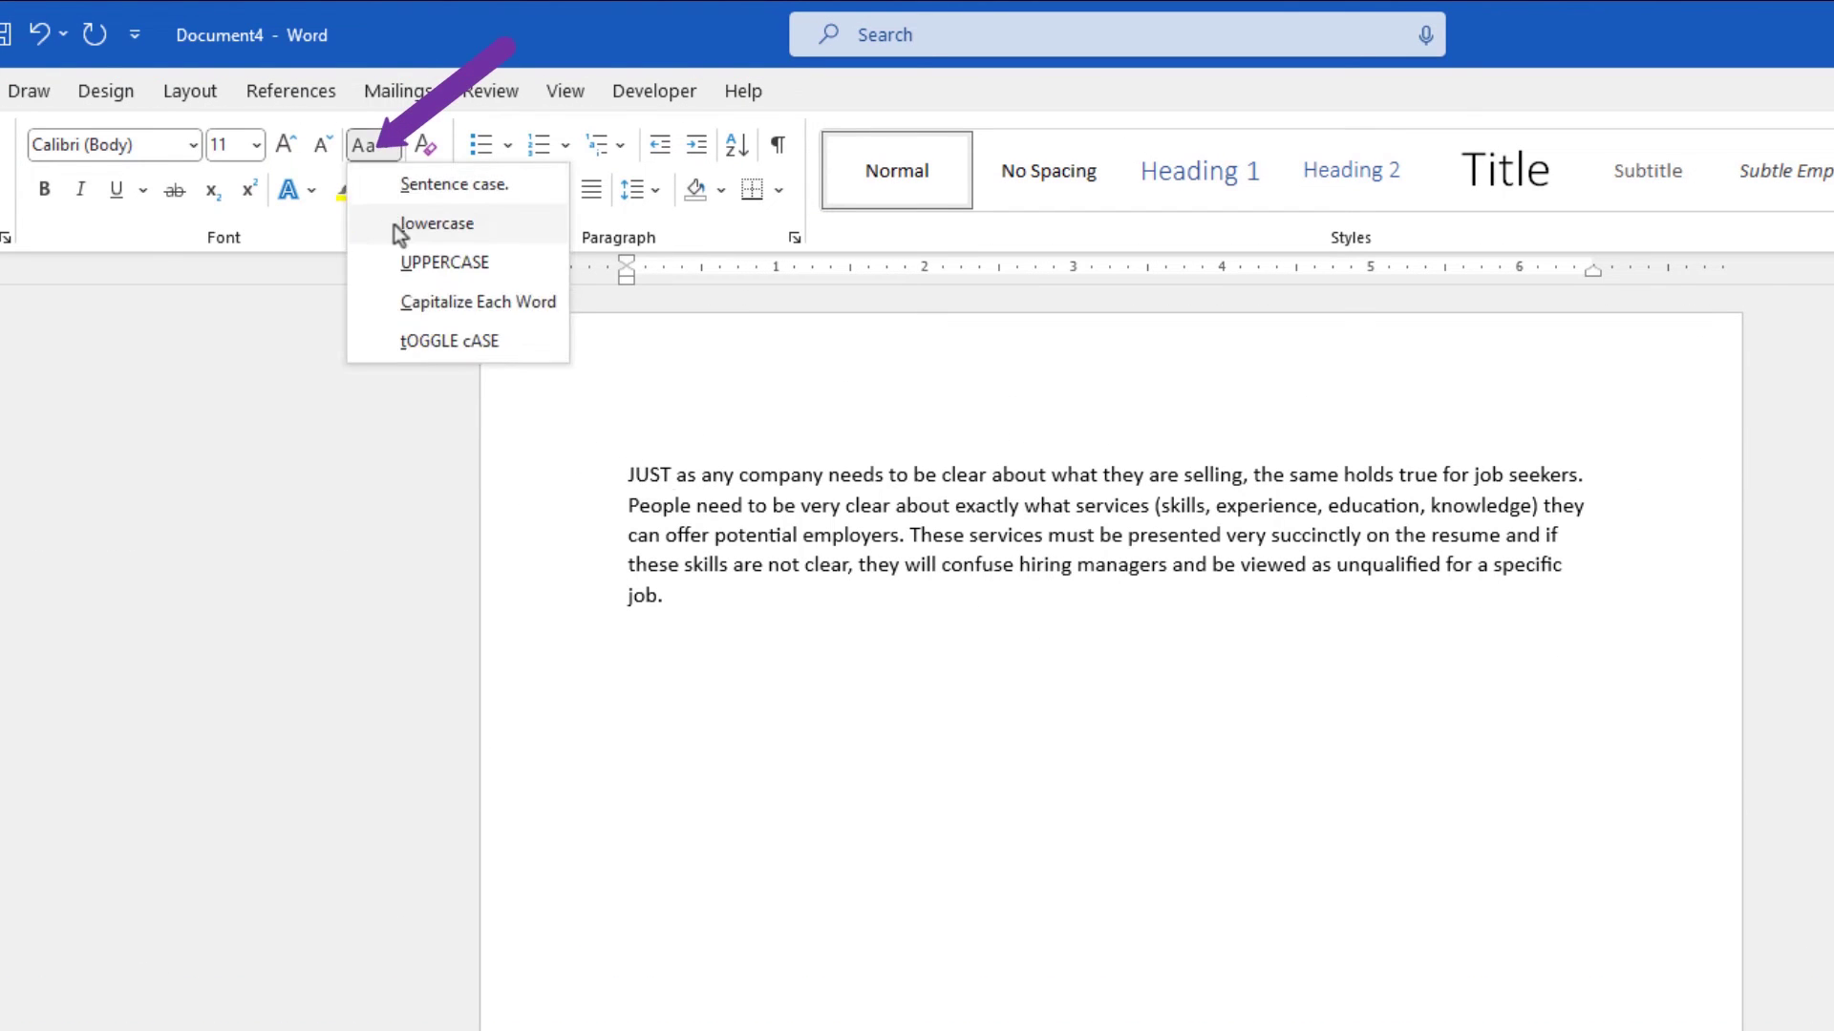
left_click(438, 300)
left_click(377, 145)
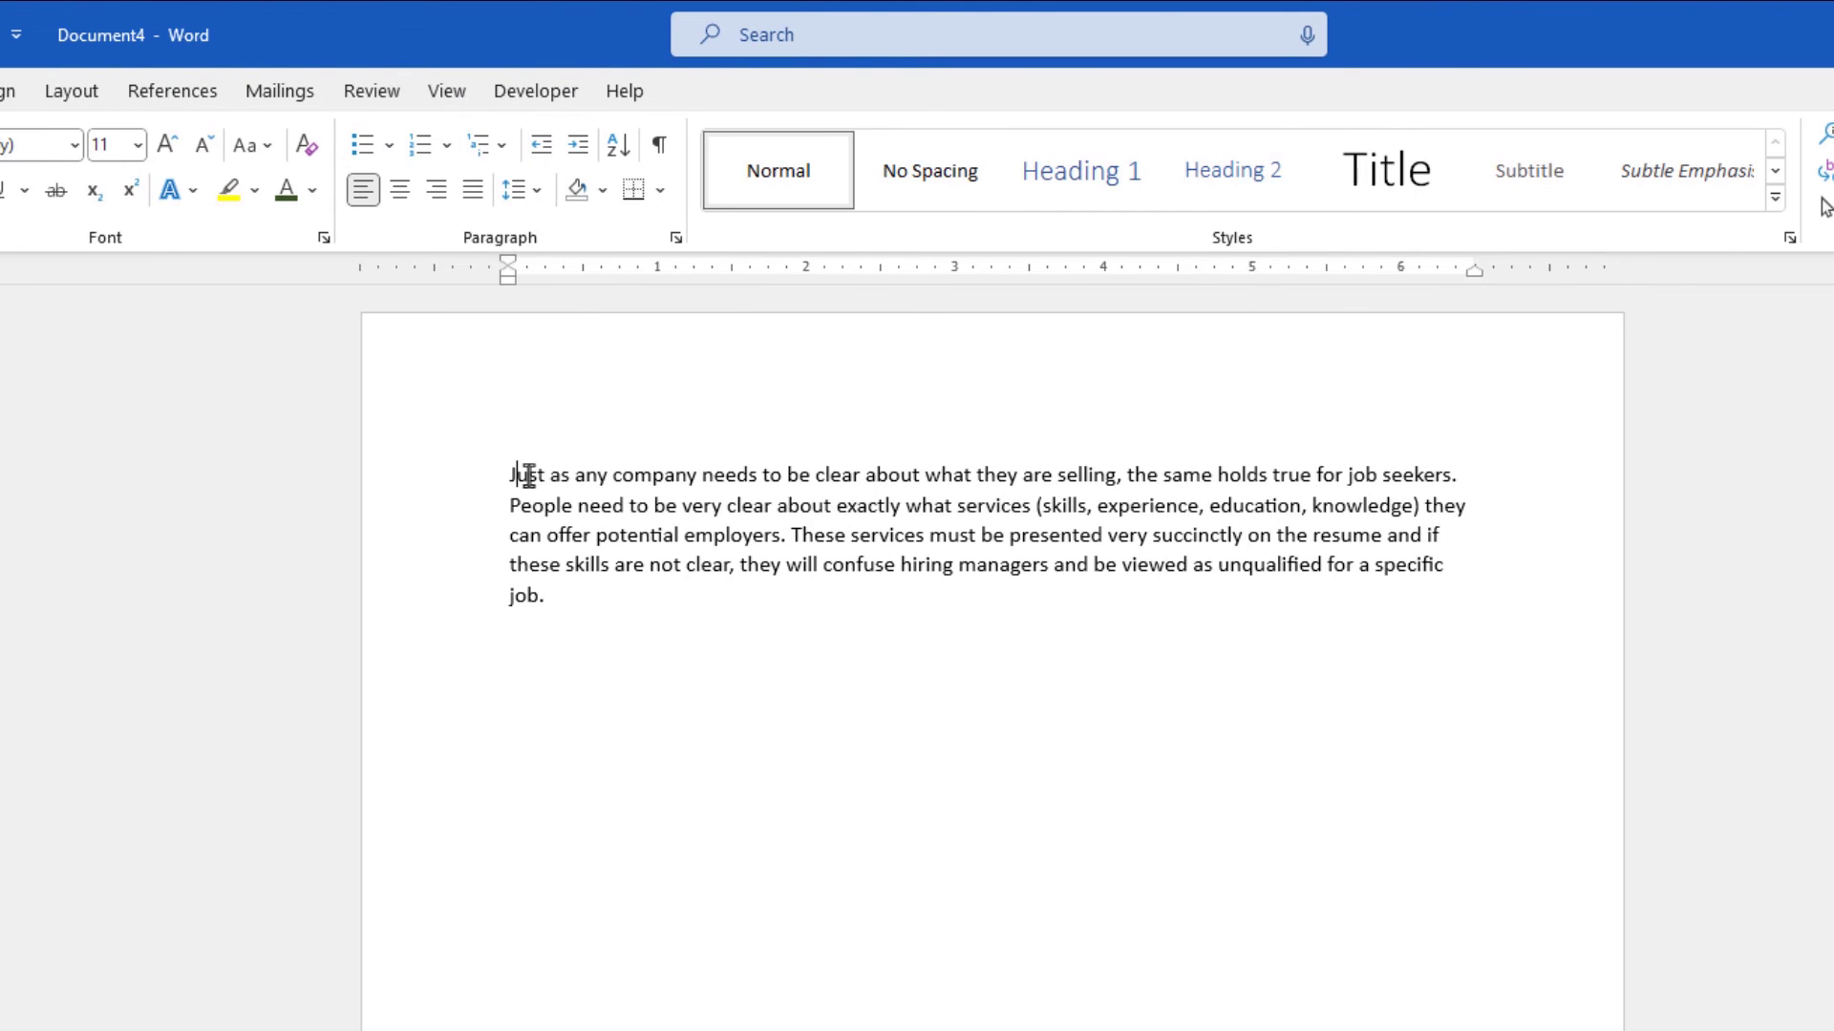
left_click(647, 475)
- Cycle the first word's capitalization repeatedly through lowercase, uppercase and capitalized forms
key("shift+F3")
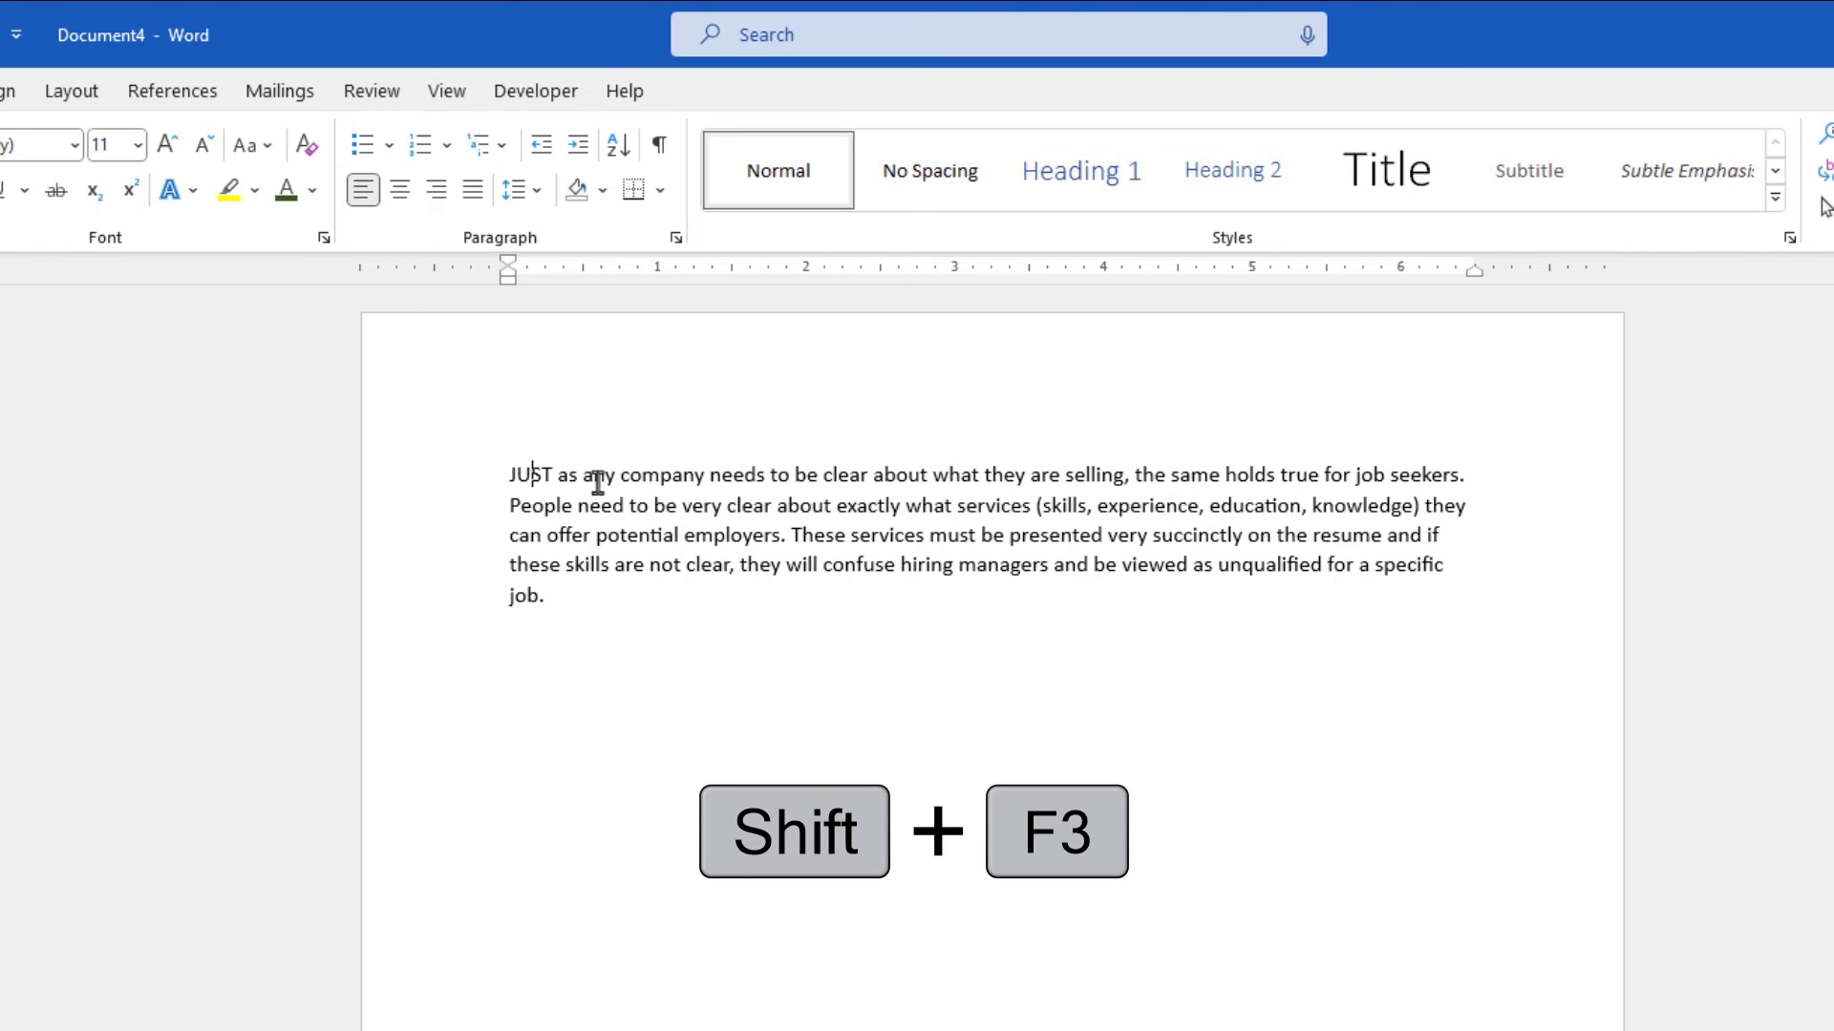
key("shift+F3")
key("shift+F3")
key("shift+F3")
key("shift+F3")
key("shift+F3")
key("shift+F3")
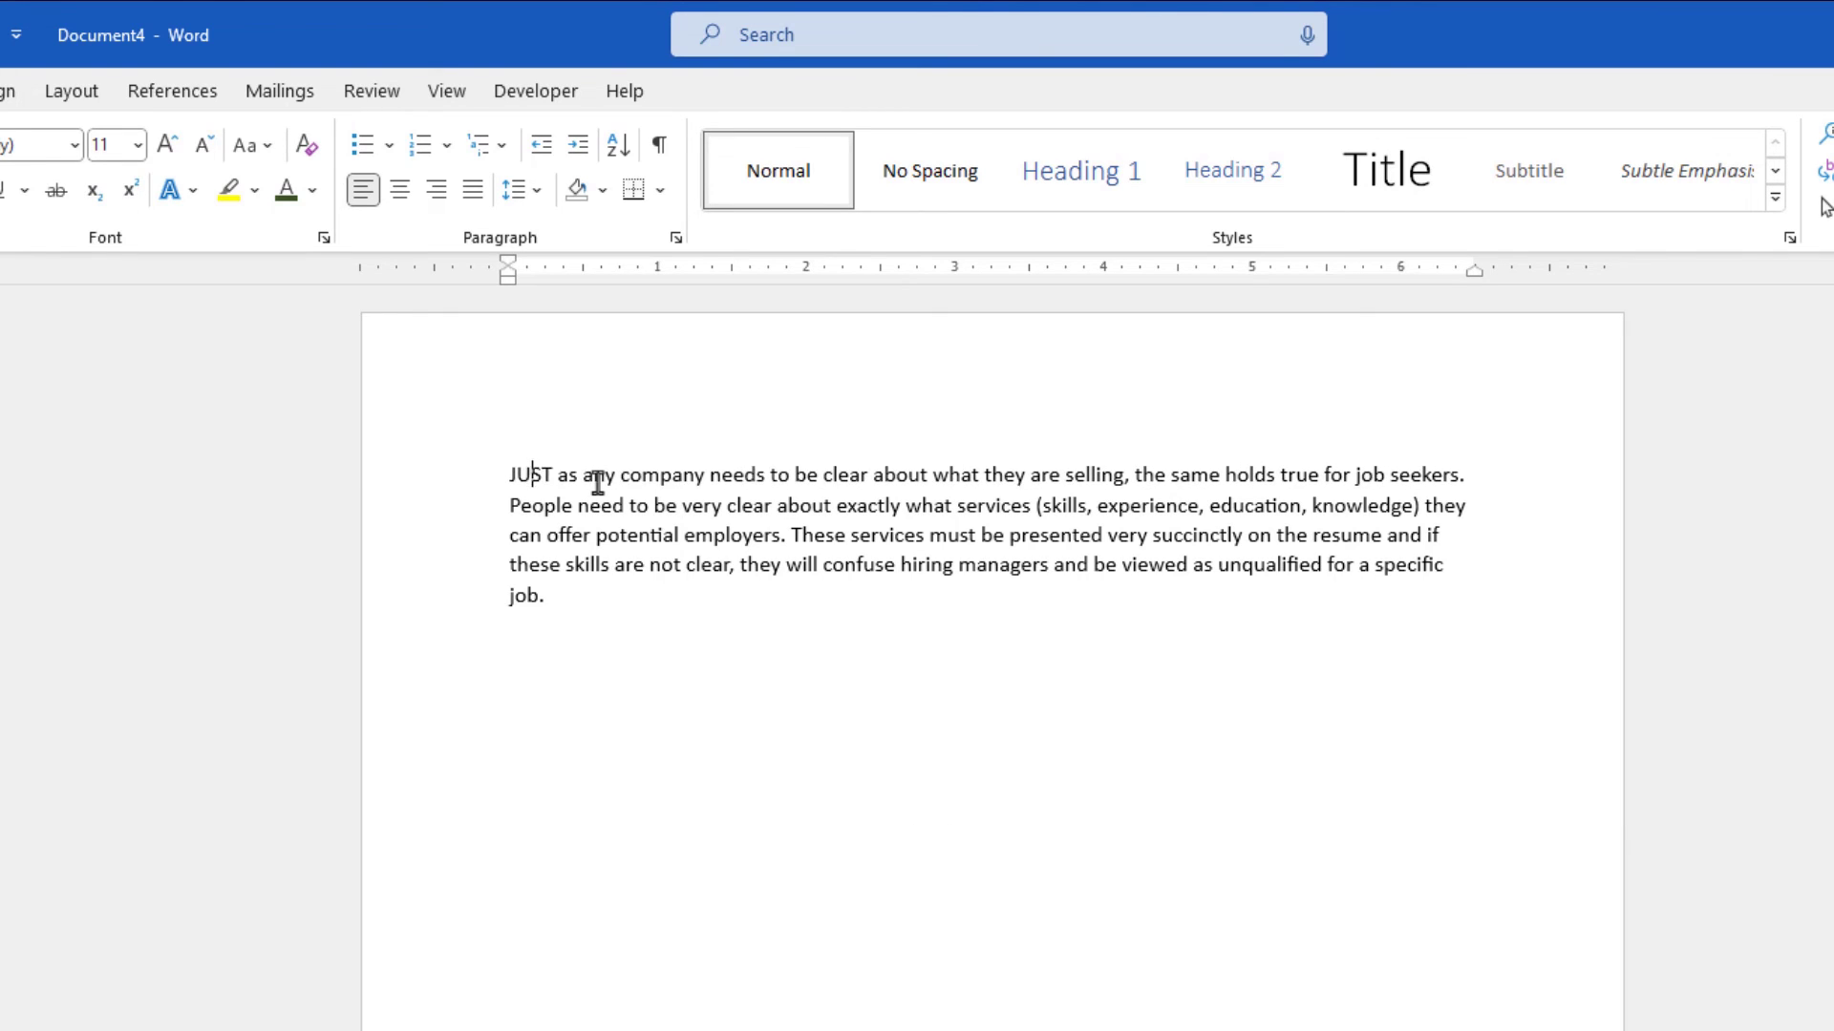
key("shift+F3")
key("shift+F3")
key("shift+F3")
key("shift+F3")
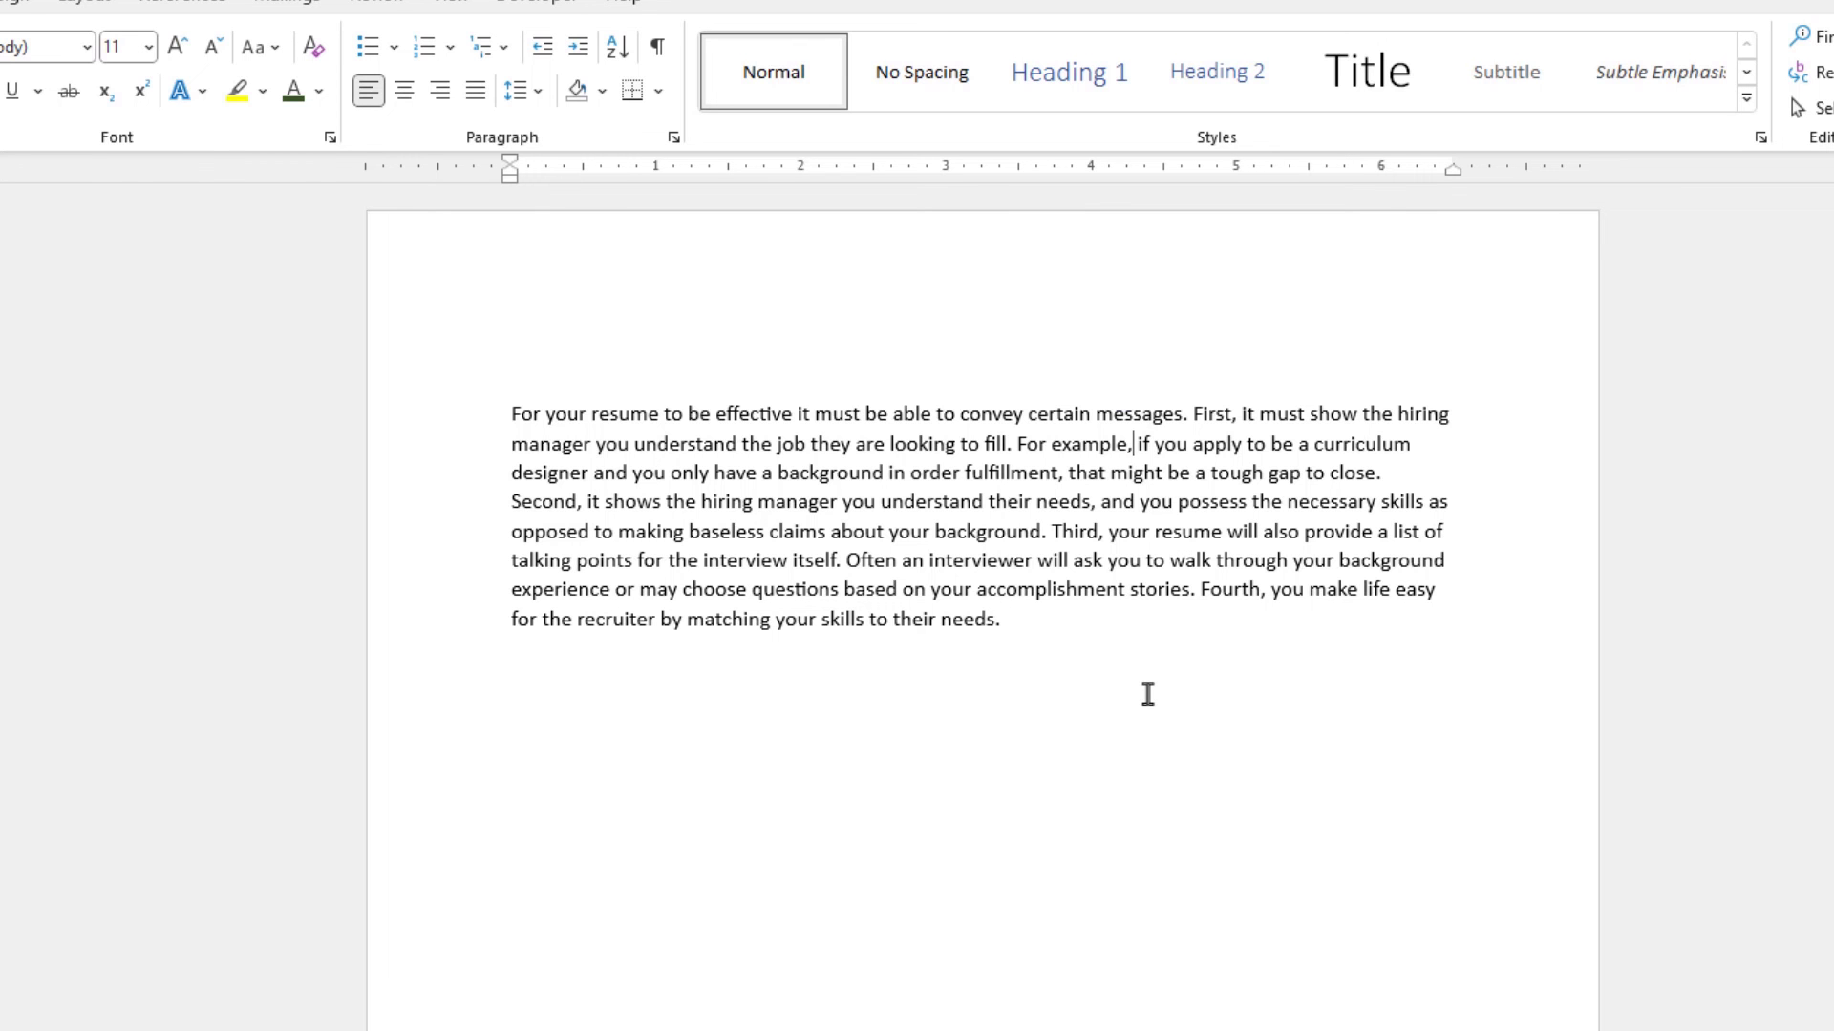
- Insert a line break after 'For example,' and type 'ok here is the new line'
key("shift+Return")
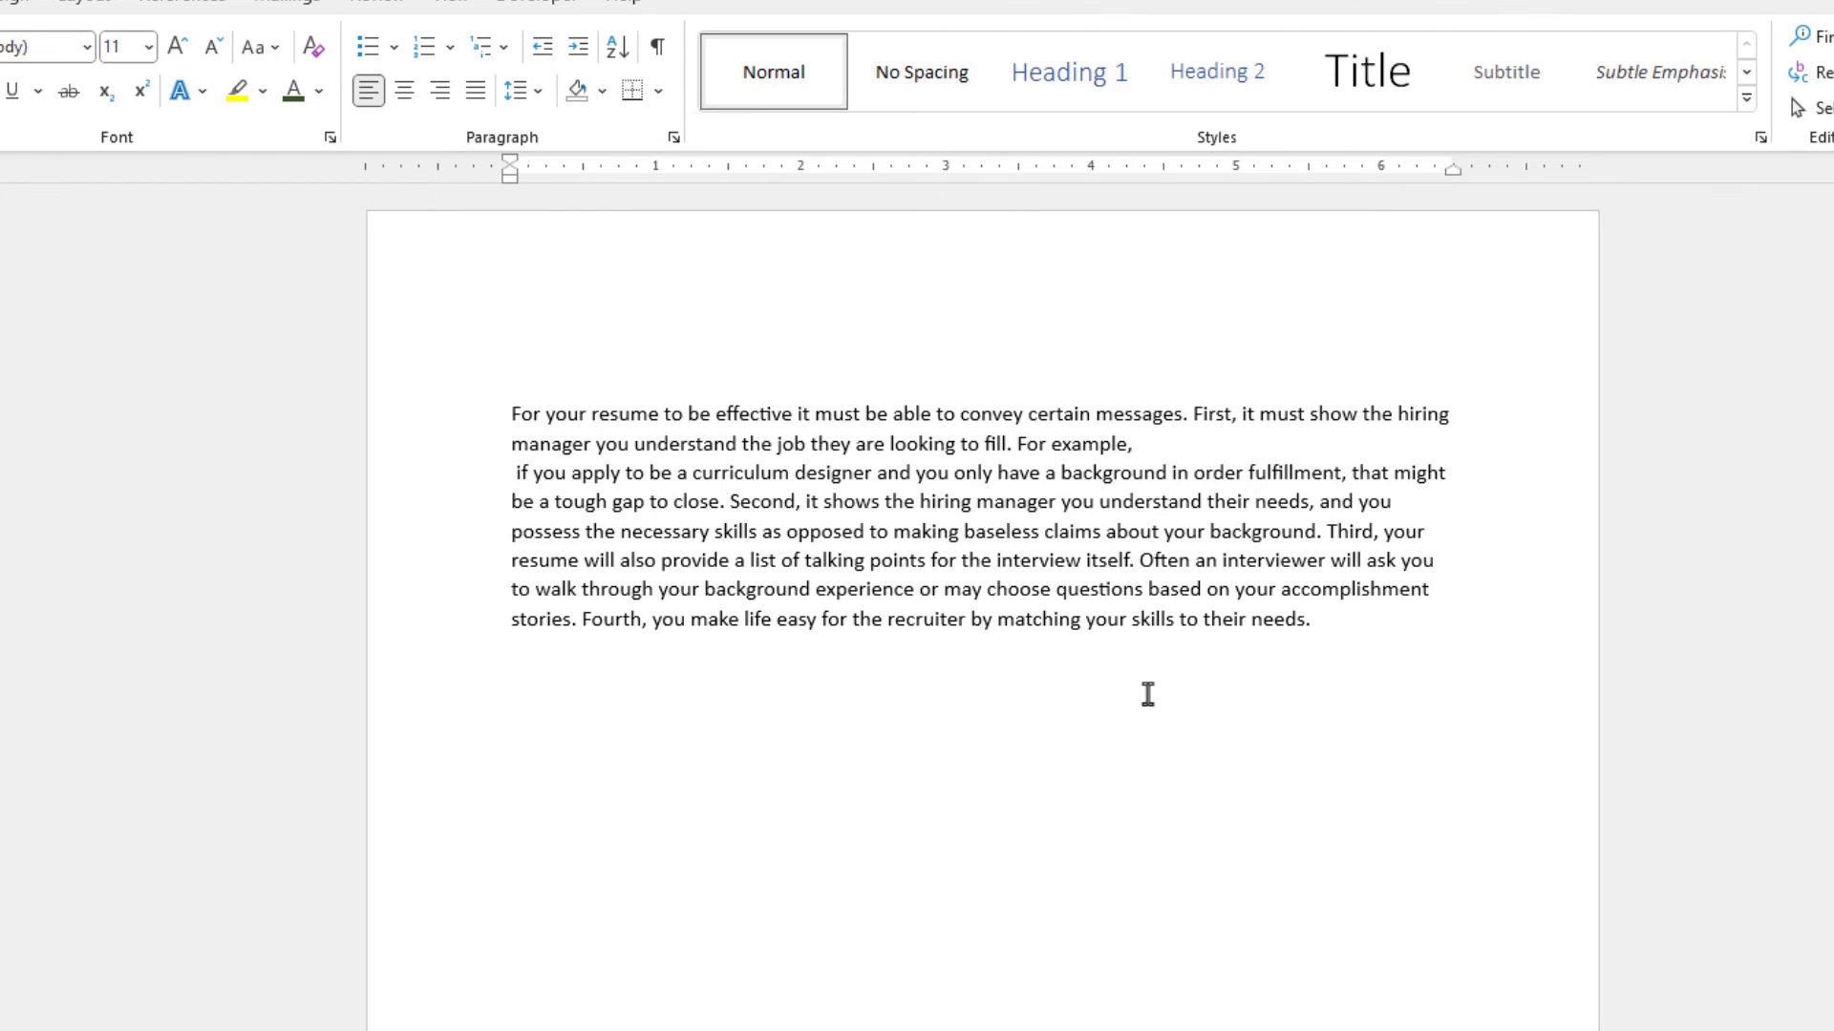
type("ok here is the new line")
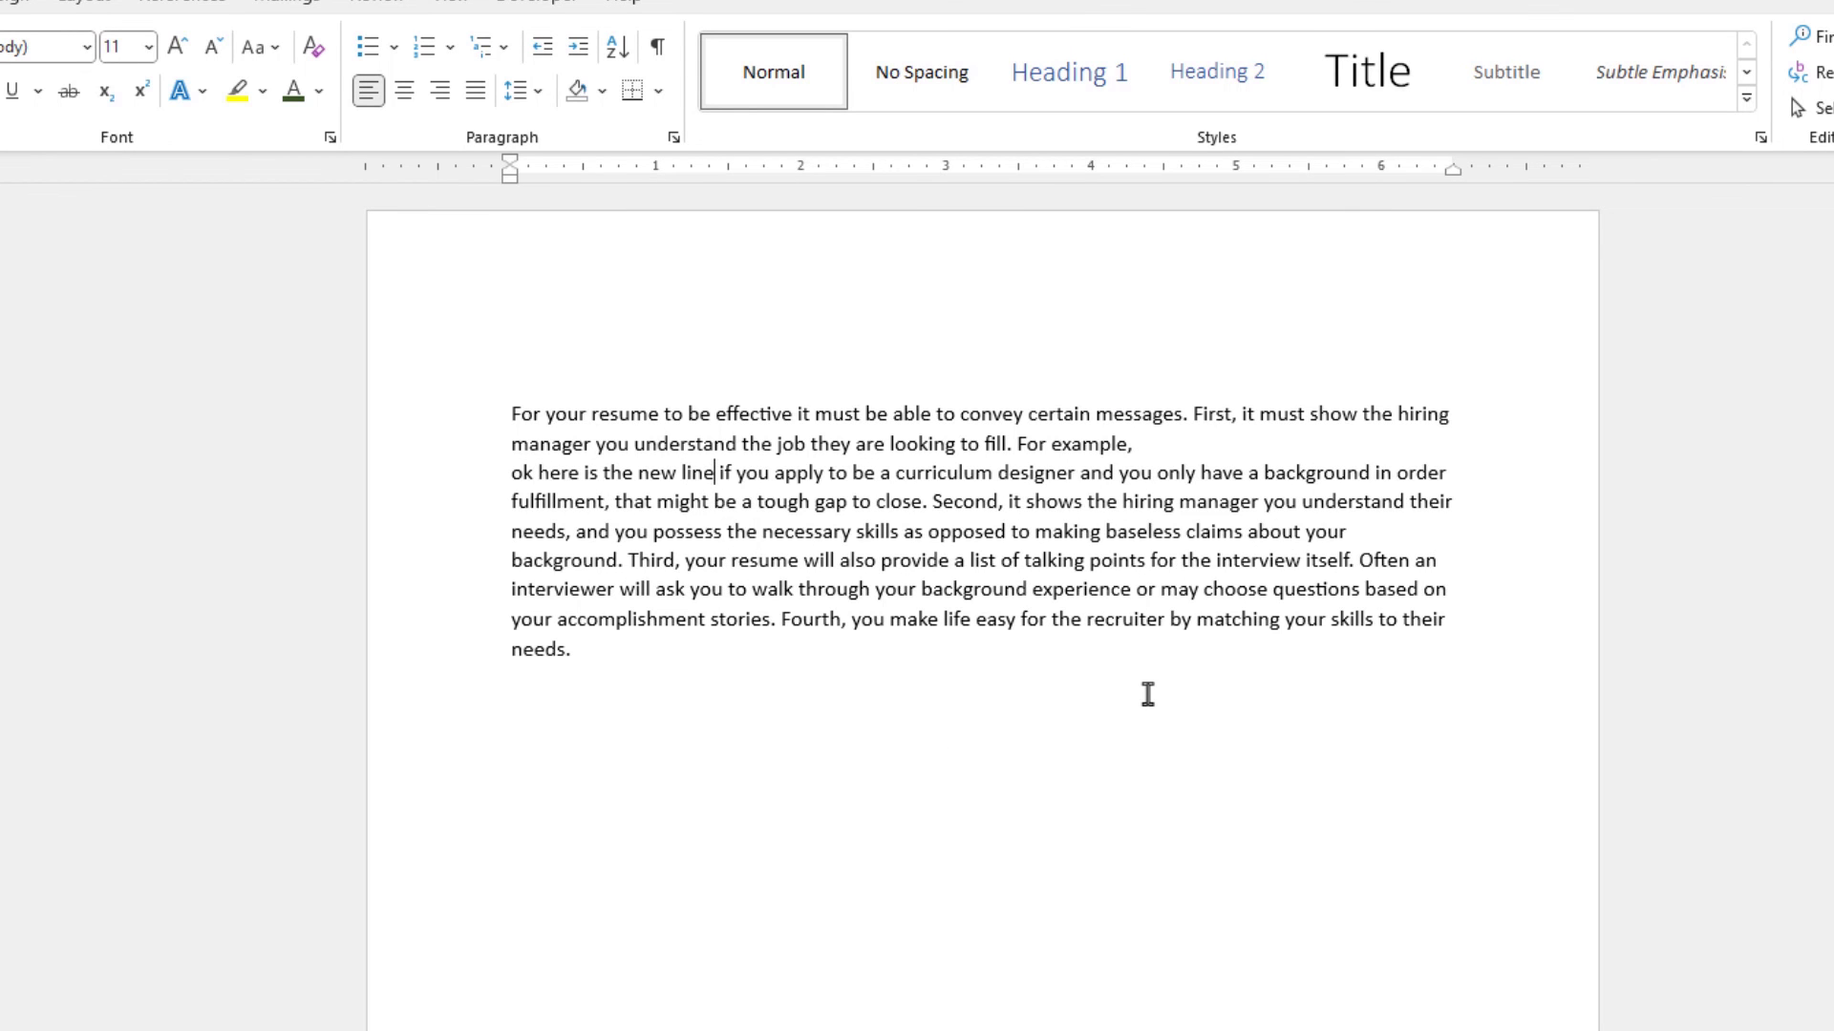